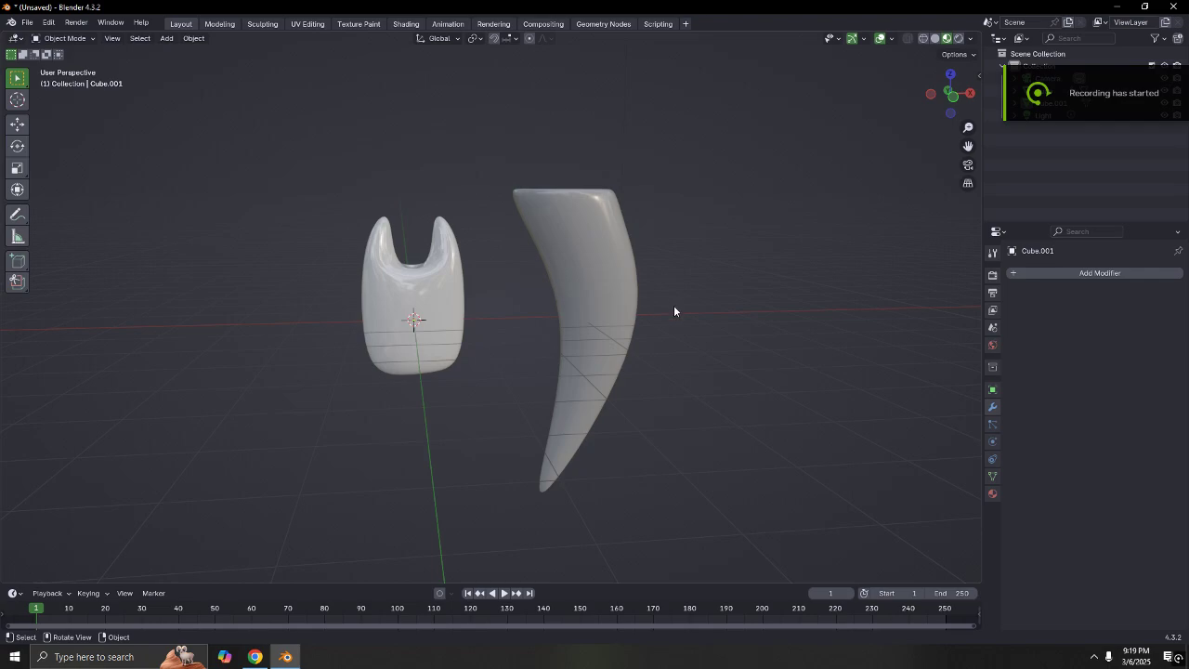
Inspect the two finished tooth models from several angles, selecting each in turn
scroll(656, 310, "down", 4)
left_click(560, 291)
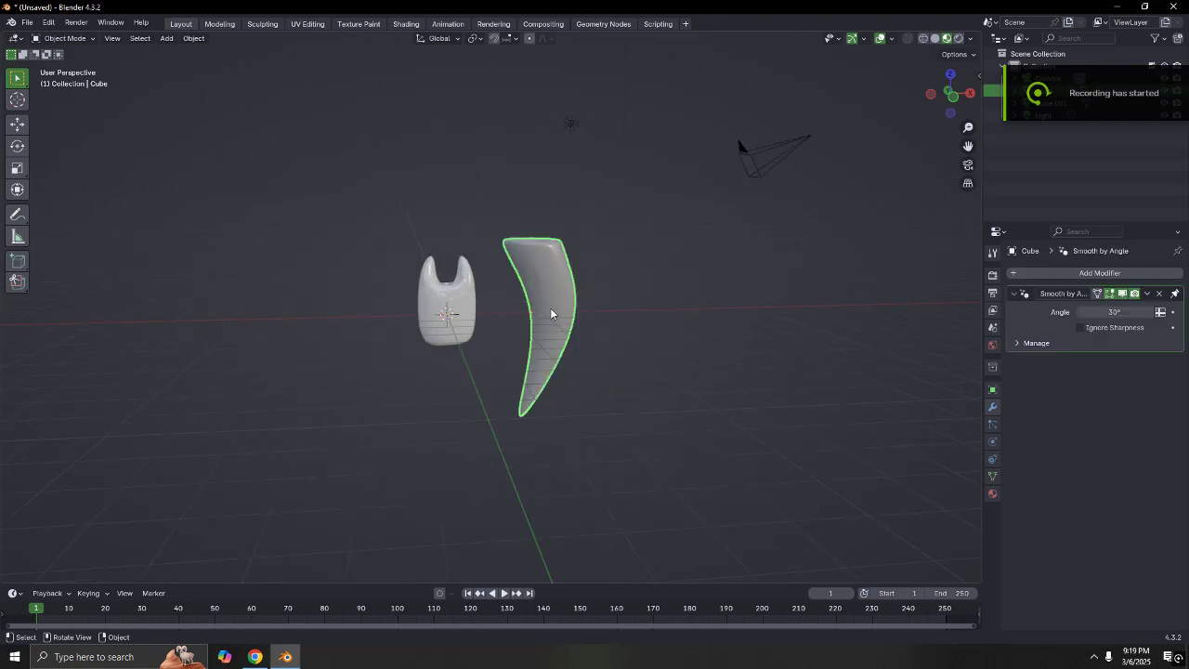
left_click(451, 323)
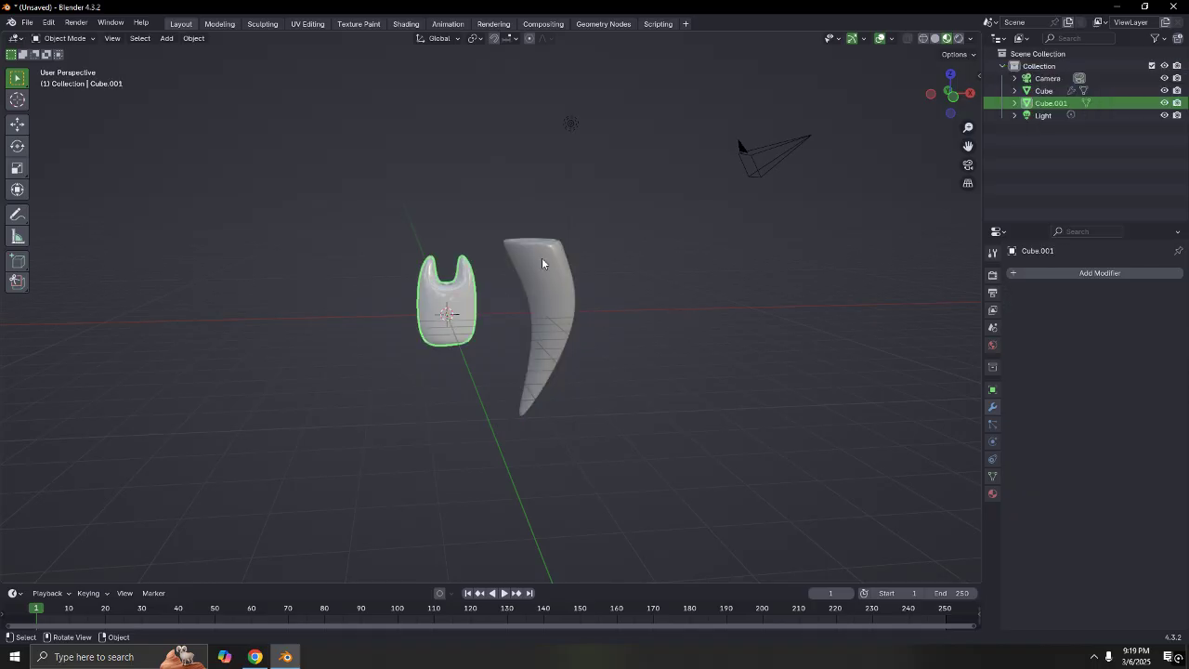
left_click(555, 300)
middle_click_drag(647, 415, 691, 291)
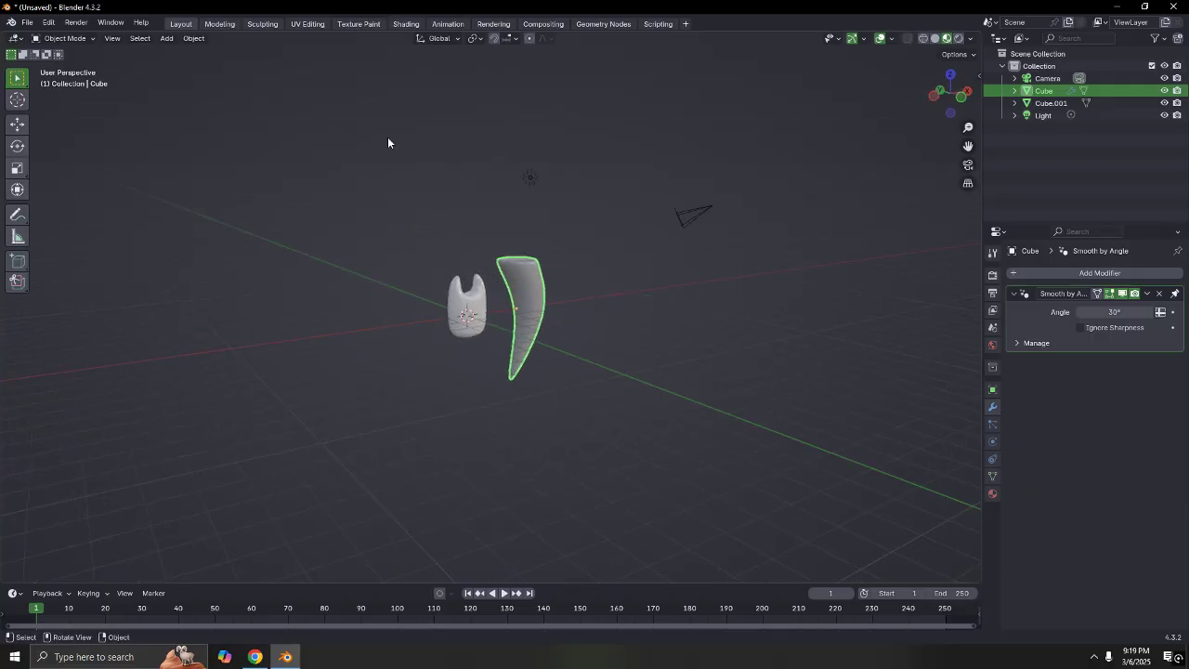
middle_click_drag(393, 244, 411, 313)
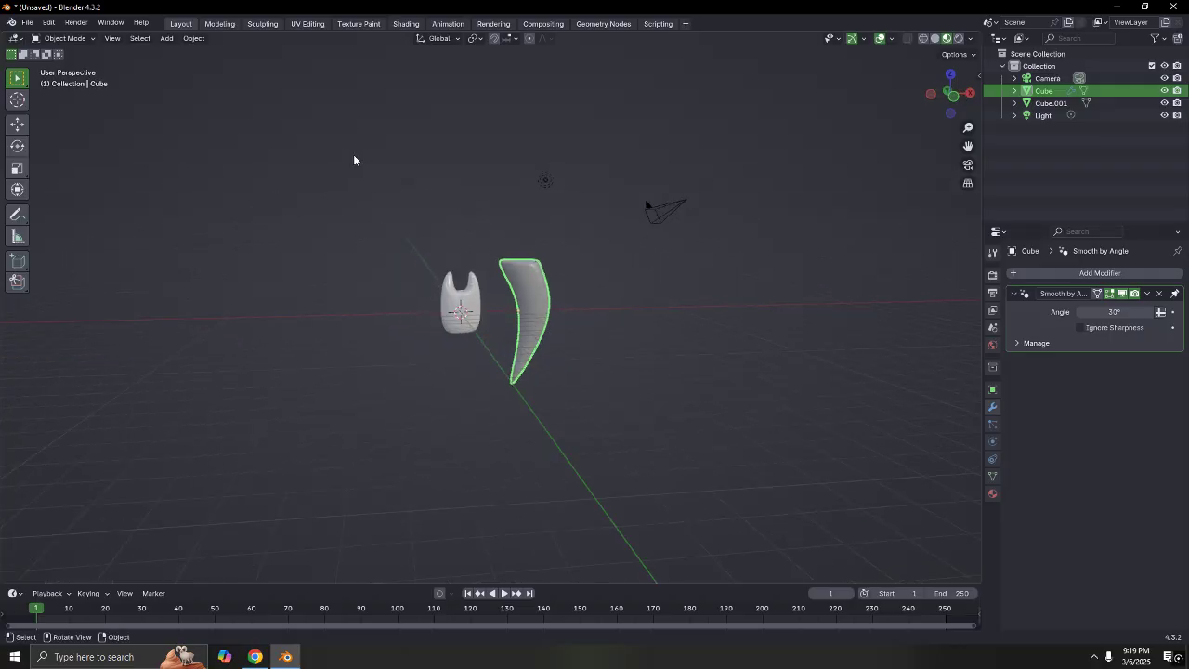
Move all scene objects into a new collection named "other" and exclude that collection from the view layer
left_click_drag(386, 130, 754, 520)
key("m")
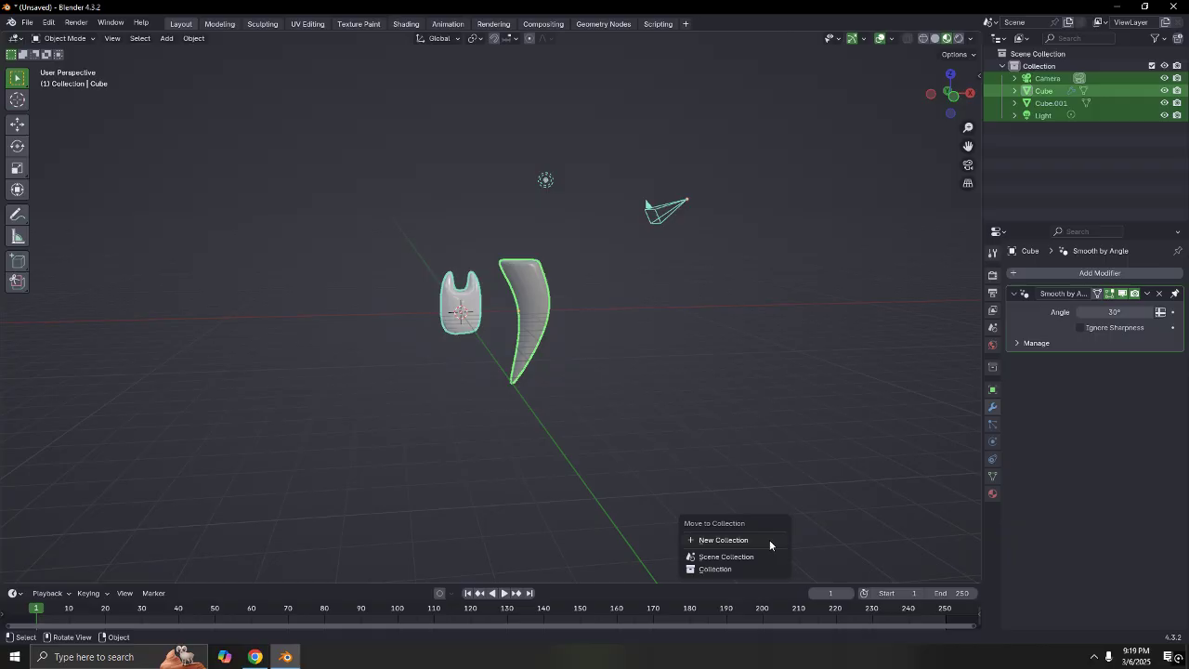
left_click(769, 541)
type("other")
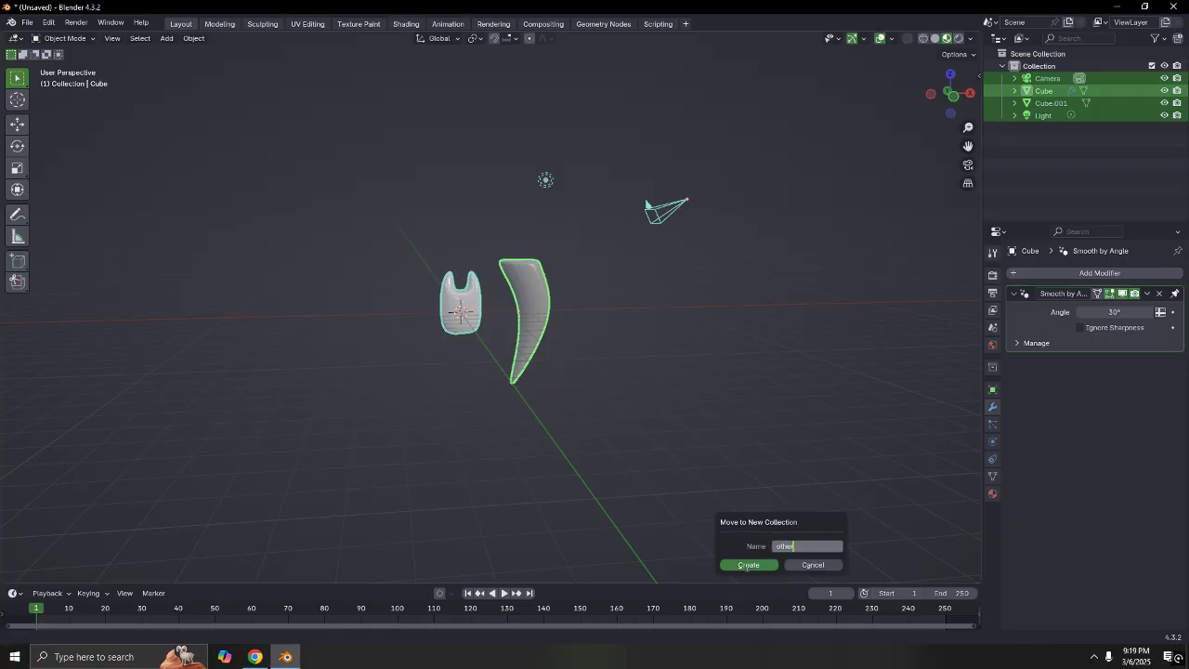
left_click(748, 565)
left_click(700, 459)
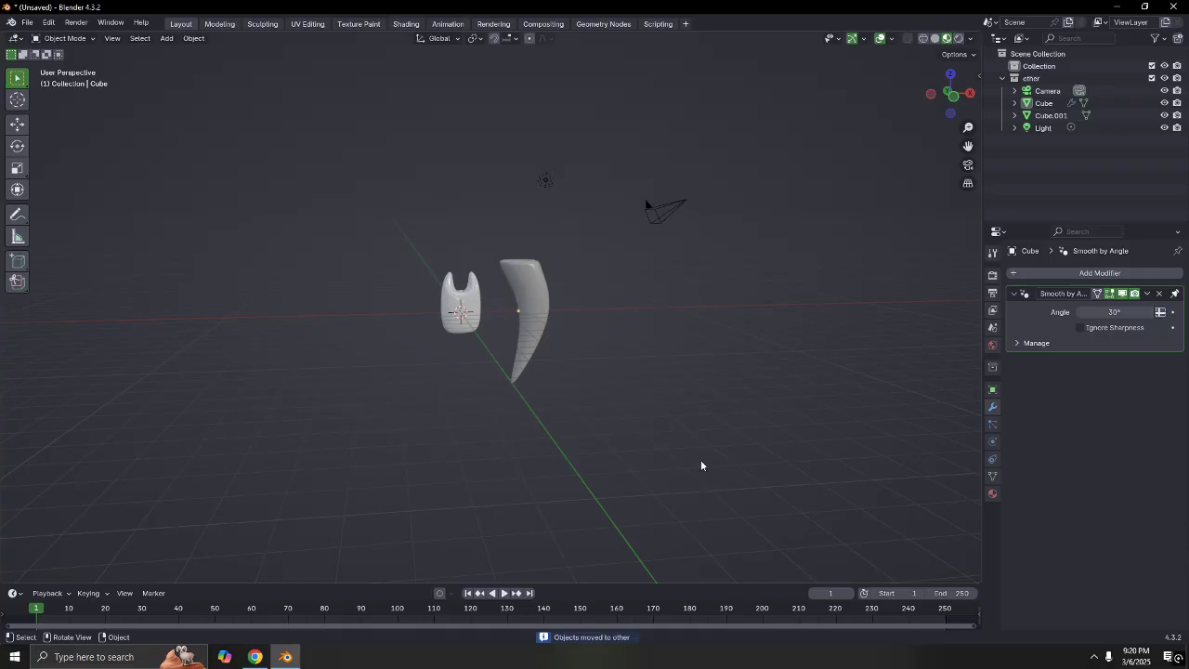
left_click(1152, 79)
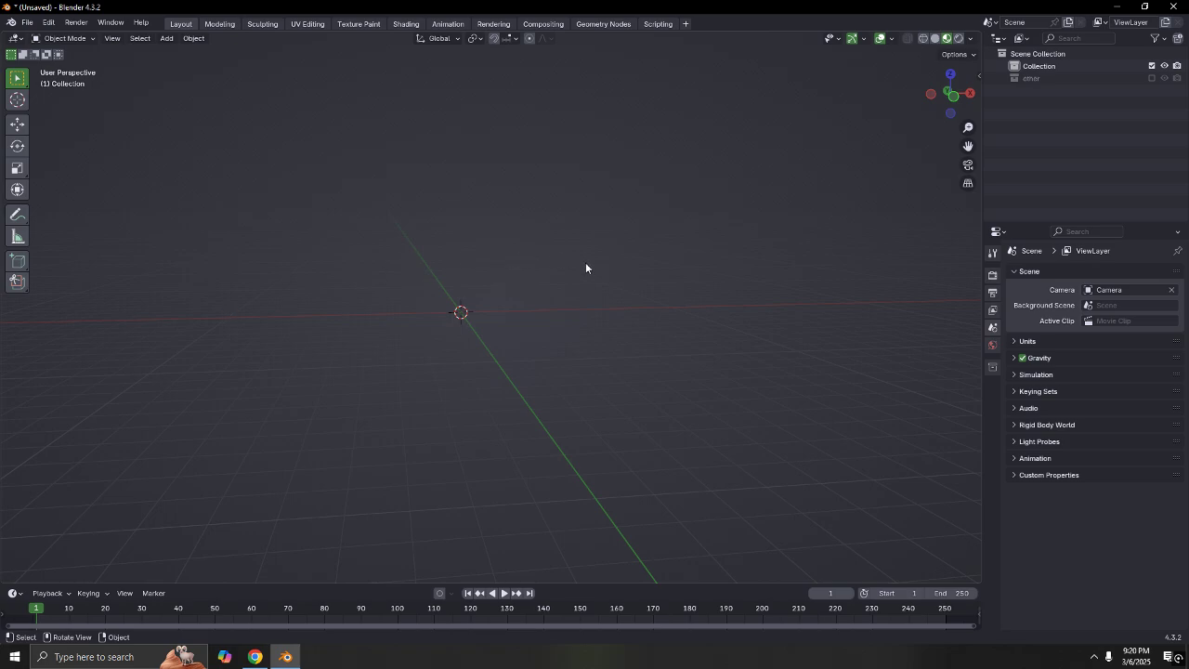
Add a cube mesh at the world origin
key("shift+a")
mouse_move(506, 269)
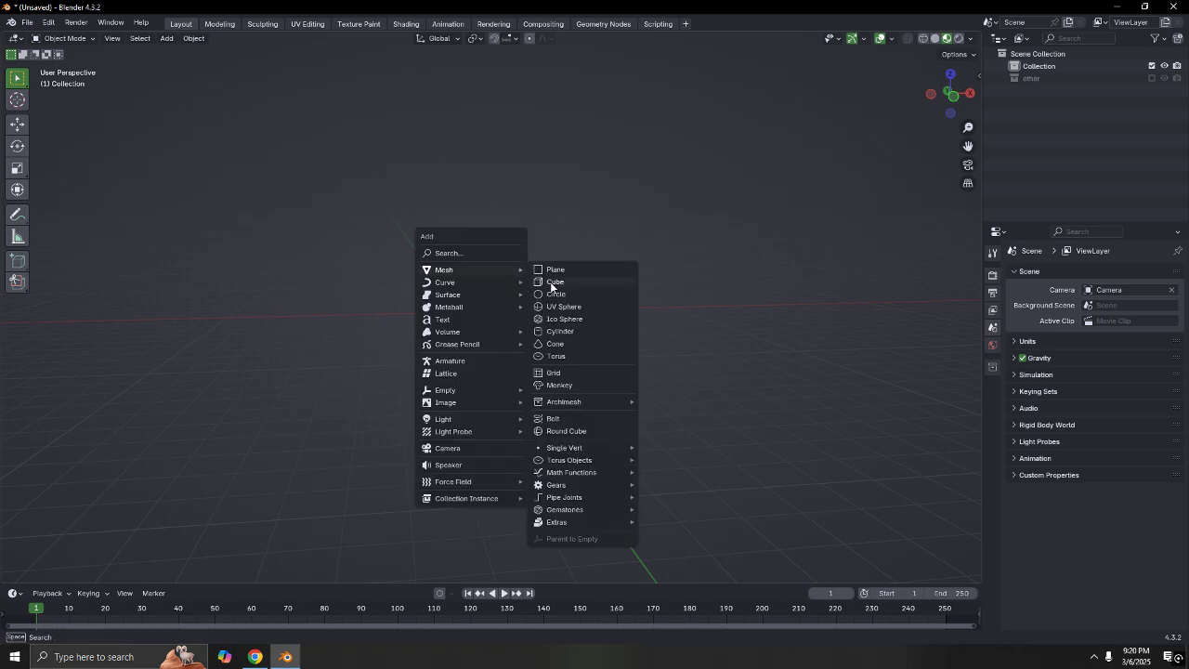
left_click(553, 282)
middle_click_drag(385, 331, 434, 325)
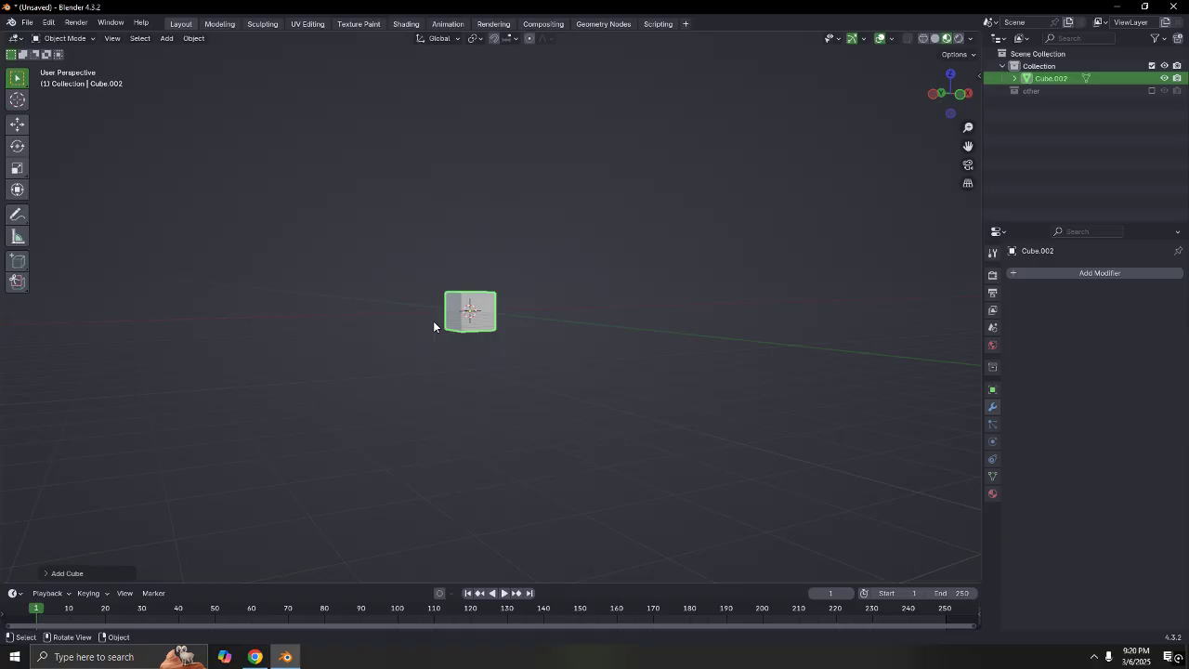
scroll(703, 301, "up", 3)
middle_click_drag(530, 342, 501, 352)
scroll(520, 269, "up", 3)
Add a Subdivision Surface modifier with viewport level 3 to the cube
left_click(589, 273)
left_click(429, 321)
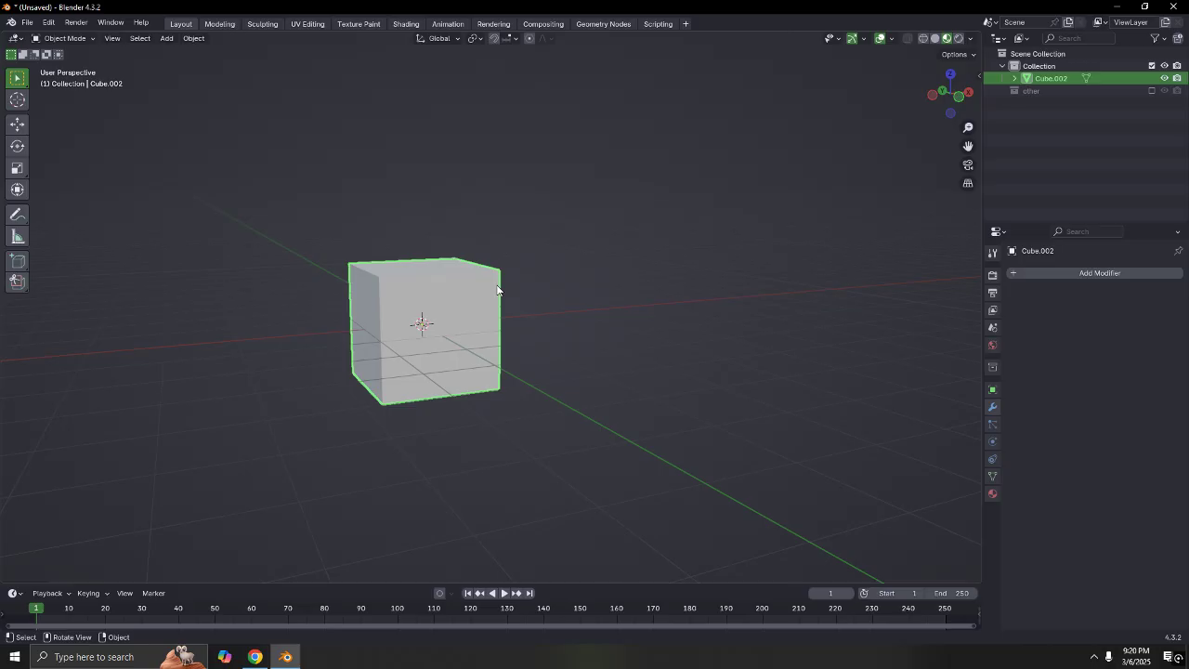
left_click(681, 288)
left_click(455, 323)
key("ctrl+3")
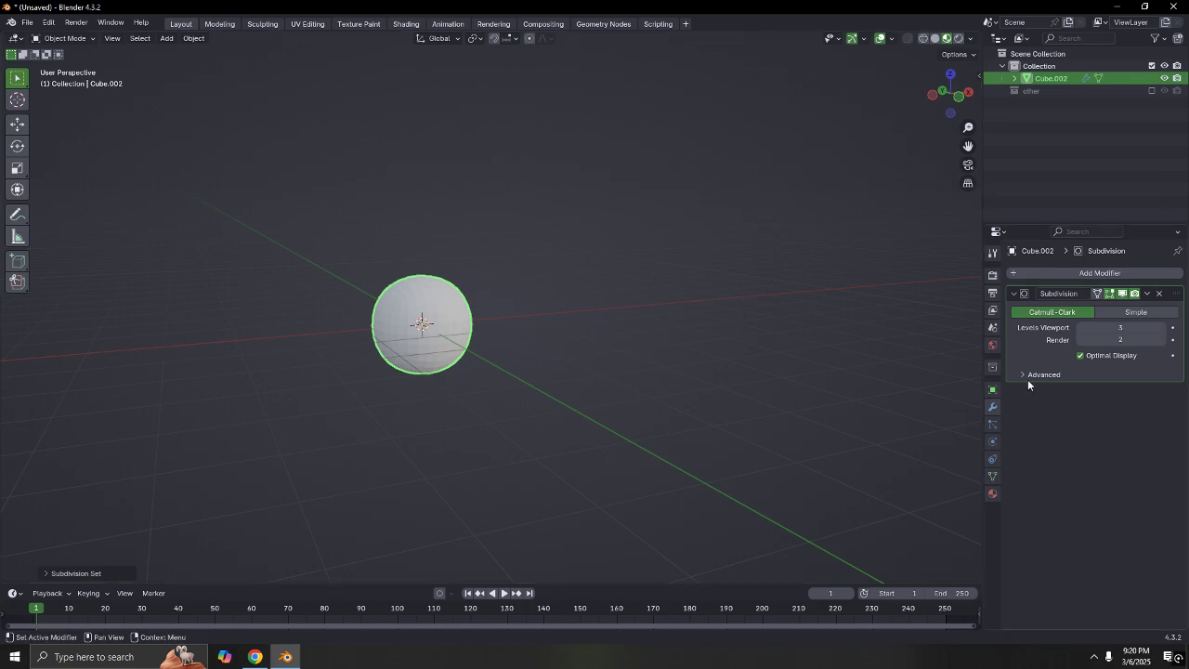
Open the cube in Edit Mode with face selection, select its top face and show it in front orthographic view
middle_click_drag(408, 266, 500, 305)
key("Tab")
key("3")
left_click(421, 286)
middle_click_drag(613, 317, 549, 273)
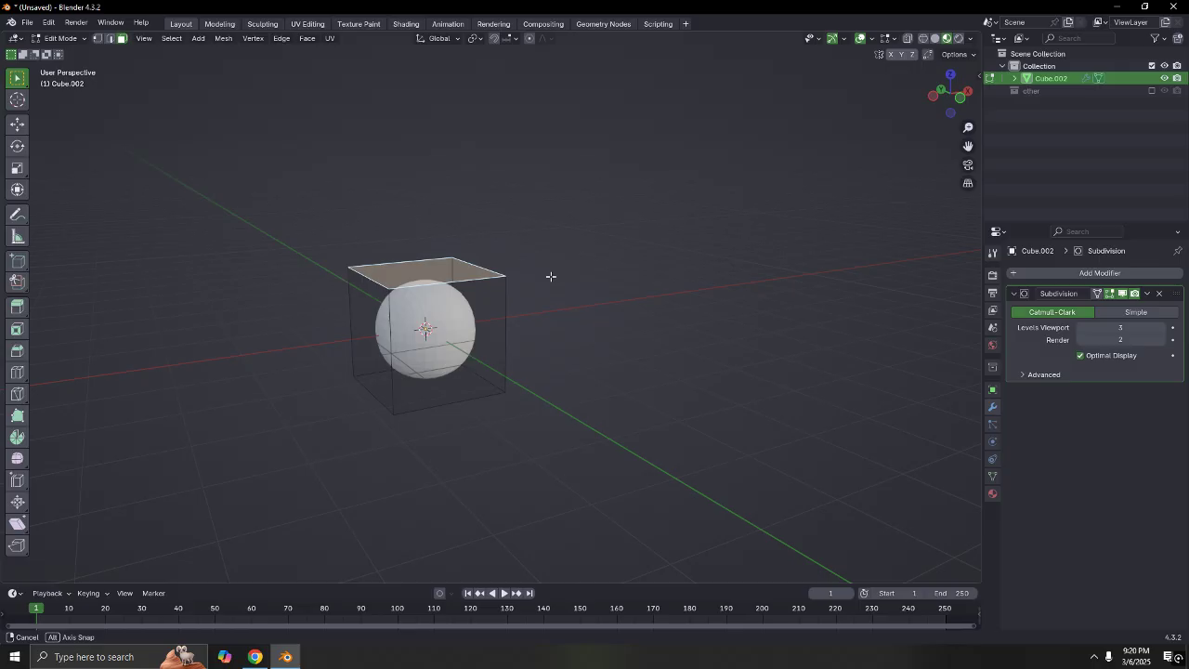
middle_click_drag(489, 353, 620, 296)
key("KP_1")
scroll(487, 313, "up", 2)
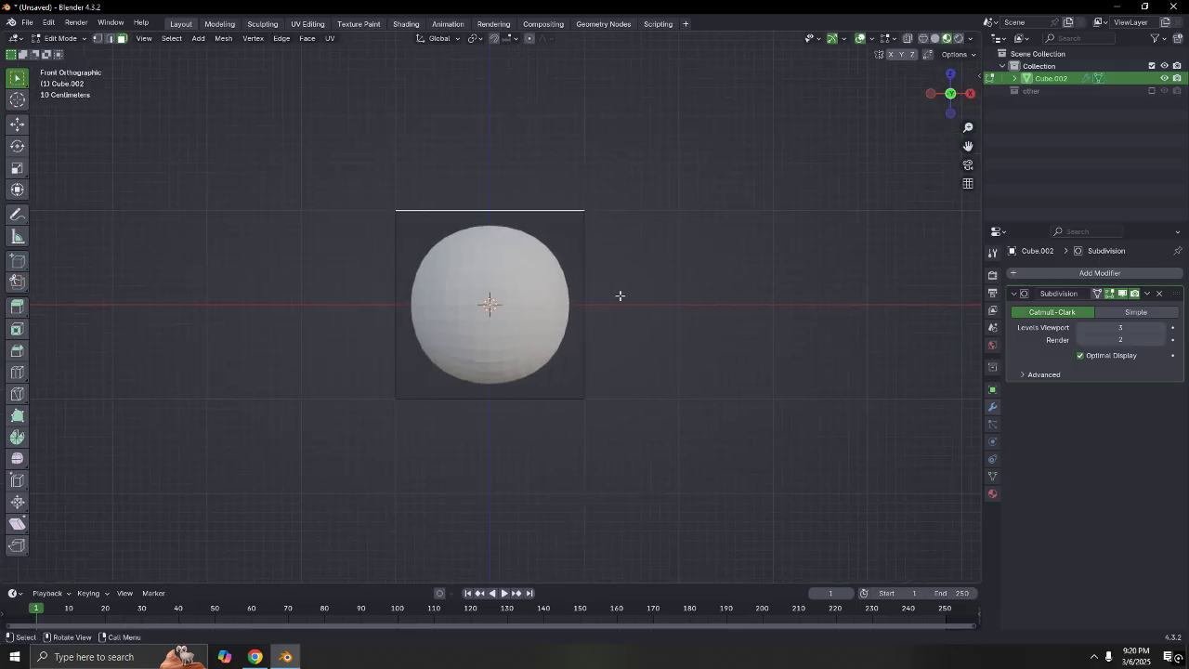
key("ctrl+r")
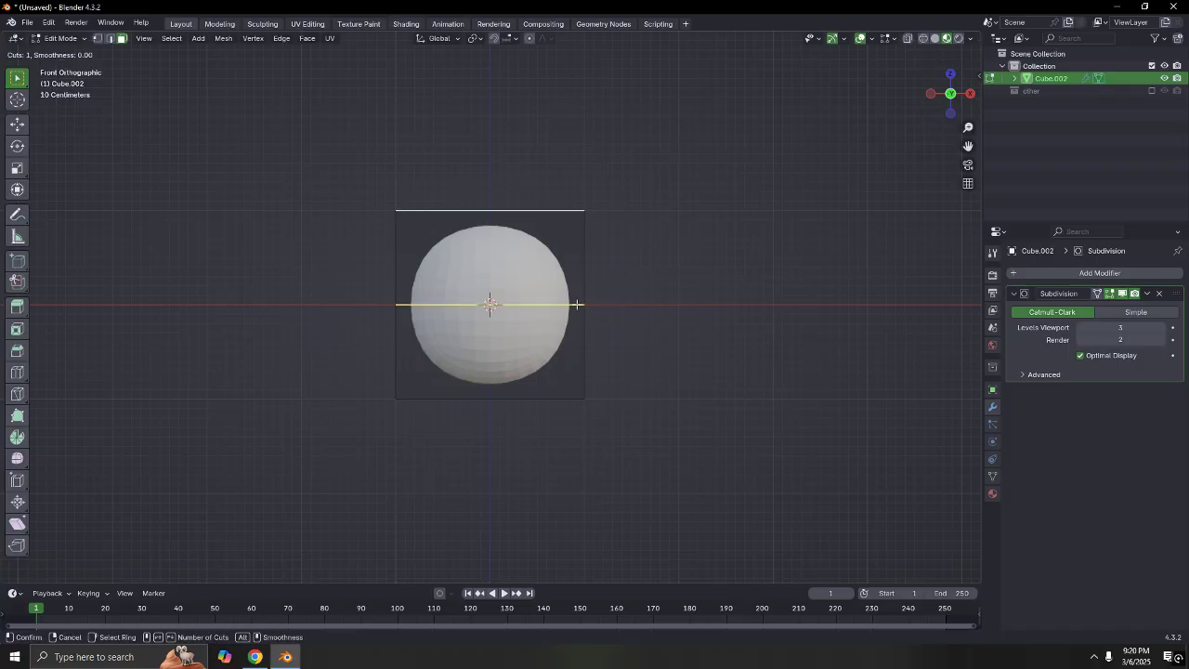
left_click(672, 302)
right_click(672, 302)
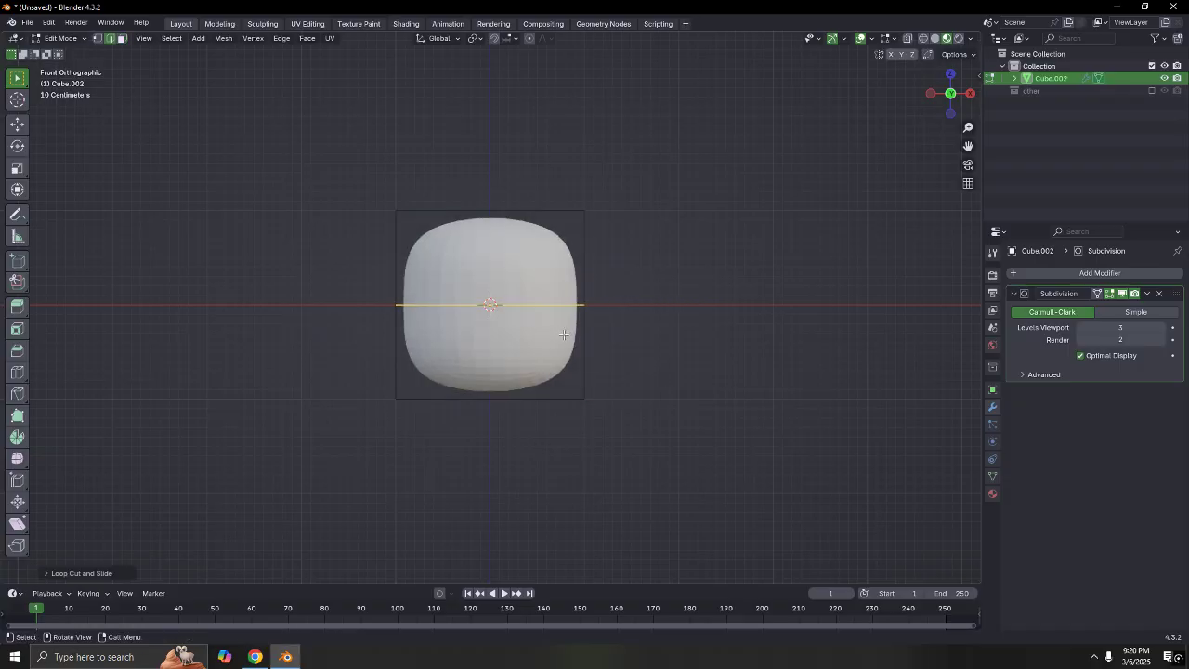
key("ctrl+z")
Cut one centred horizontal edge loop around the cube and shift it along X in the positive direction to bend the shape
key("ctrl+r")
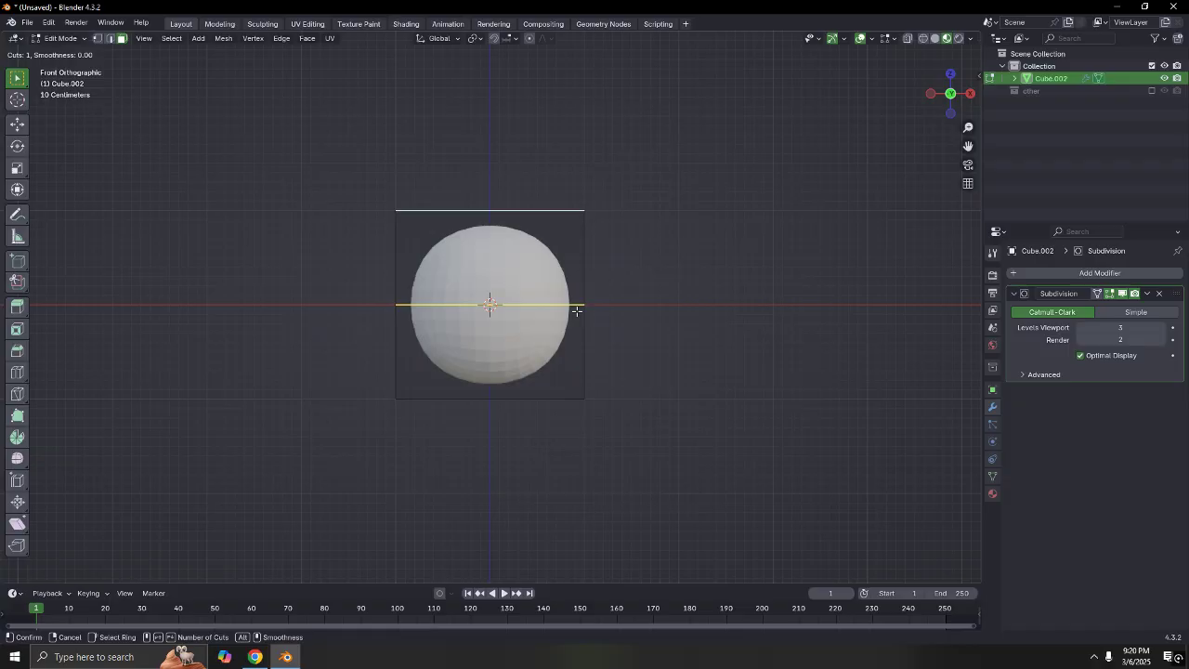
left_click(577, 311)
right_click(577, 311)
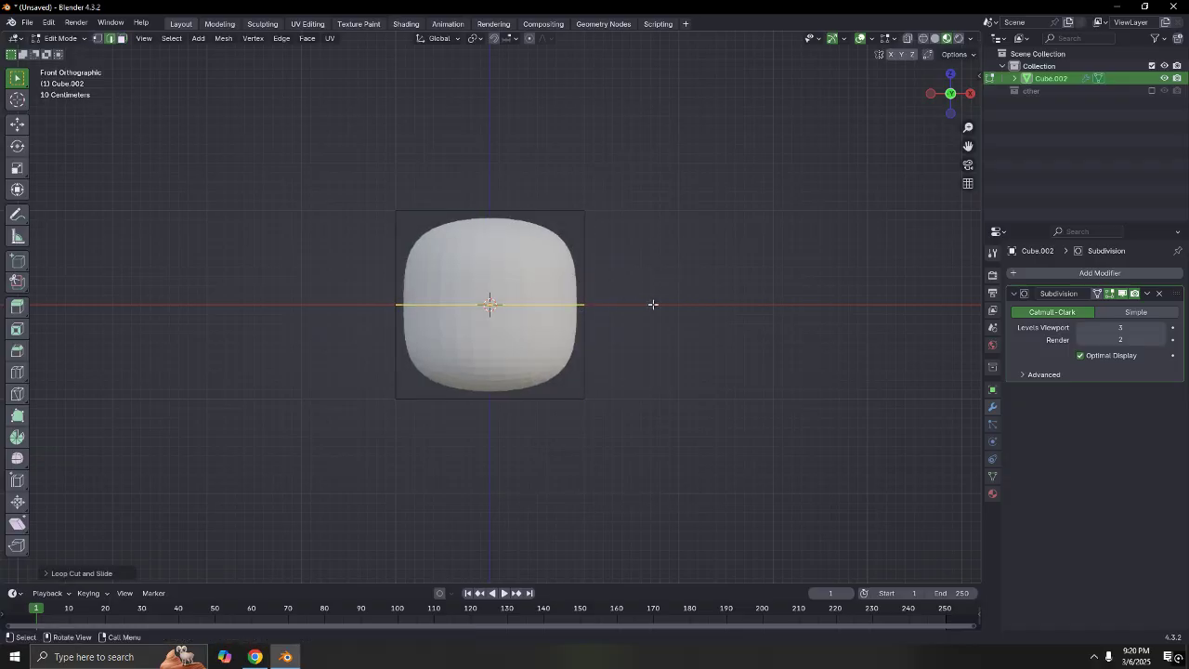
key("g")
key("x")
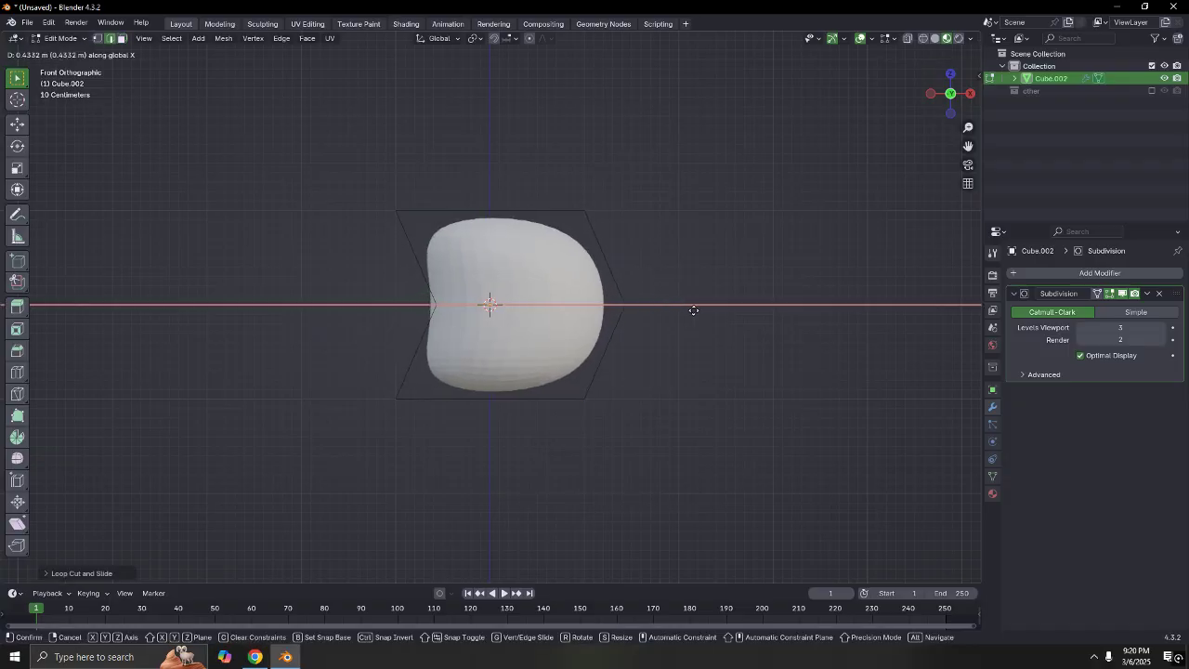
left_click(706, 313)
Scale down the cube's bottom face uniformly, return to Object Mode and deselect the object
middle_click_drag(669, 347, 629, 308)
middle_click_drag(473, 393, 501, 425)
key("3")
left_click(492, 357)
key("s")
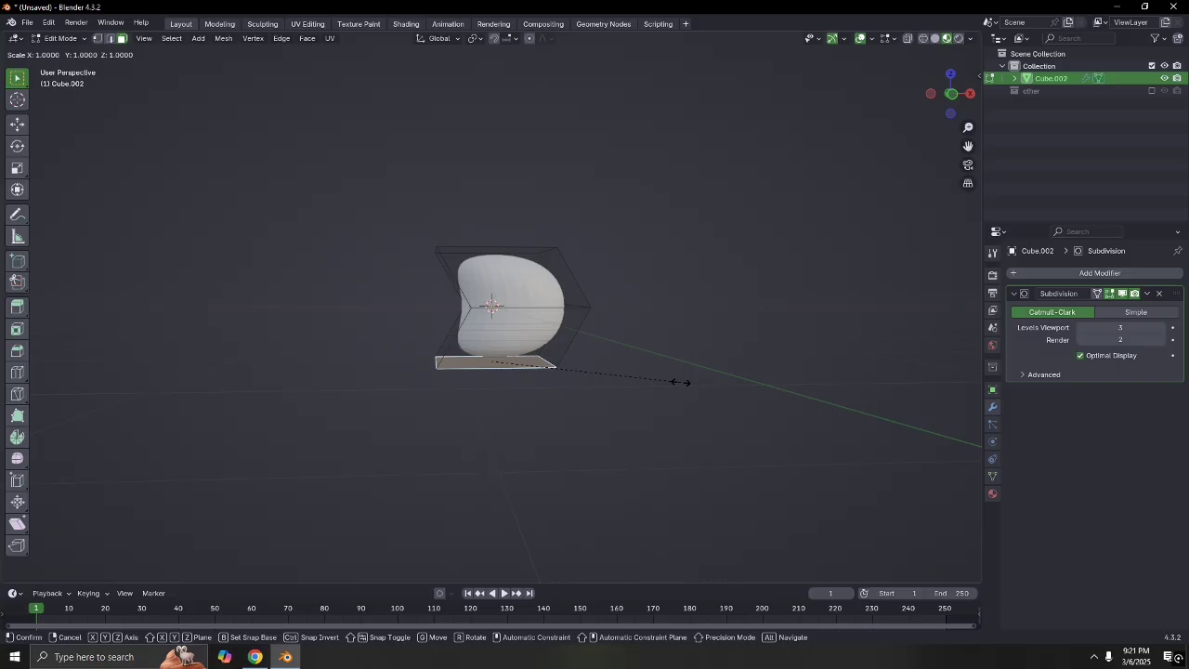
left_click(614, 373)
key("Tab")
left_click(643, 297)
Stretch the whole object along the Z axis into a tall, elongated shape
middle_click_drag(646, 265, 598, 313)
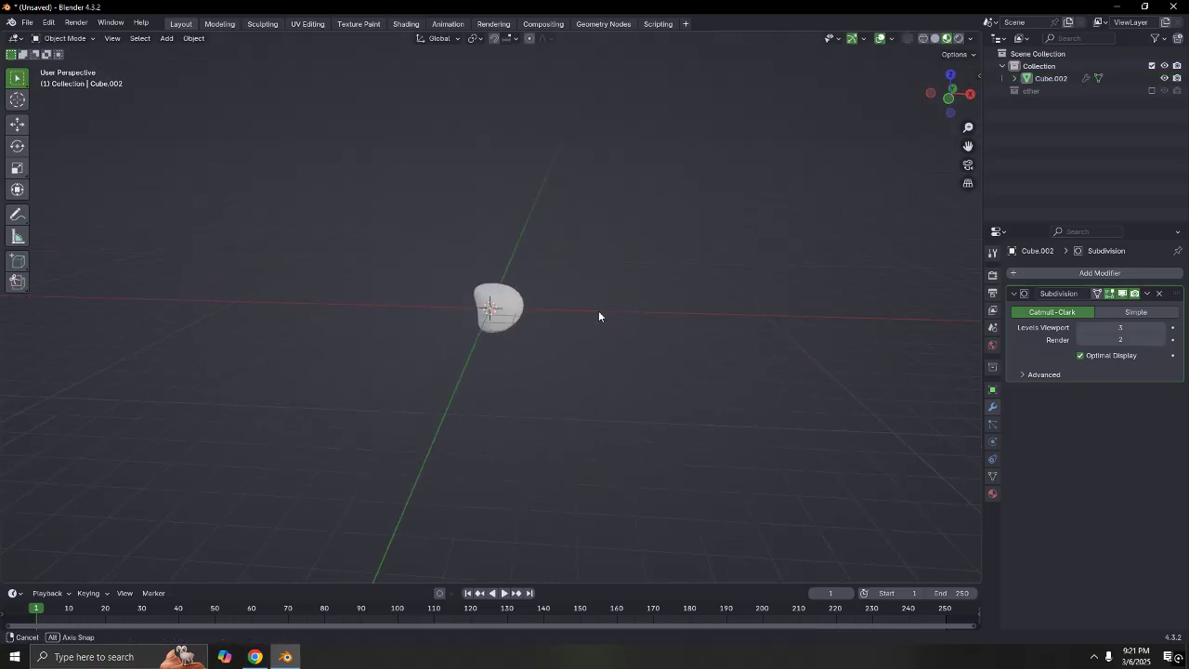
scroll(598, 312, "up", 3)
left_click(525, 316)
middle_click_drag(525, 316, 631, 304)
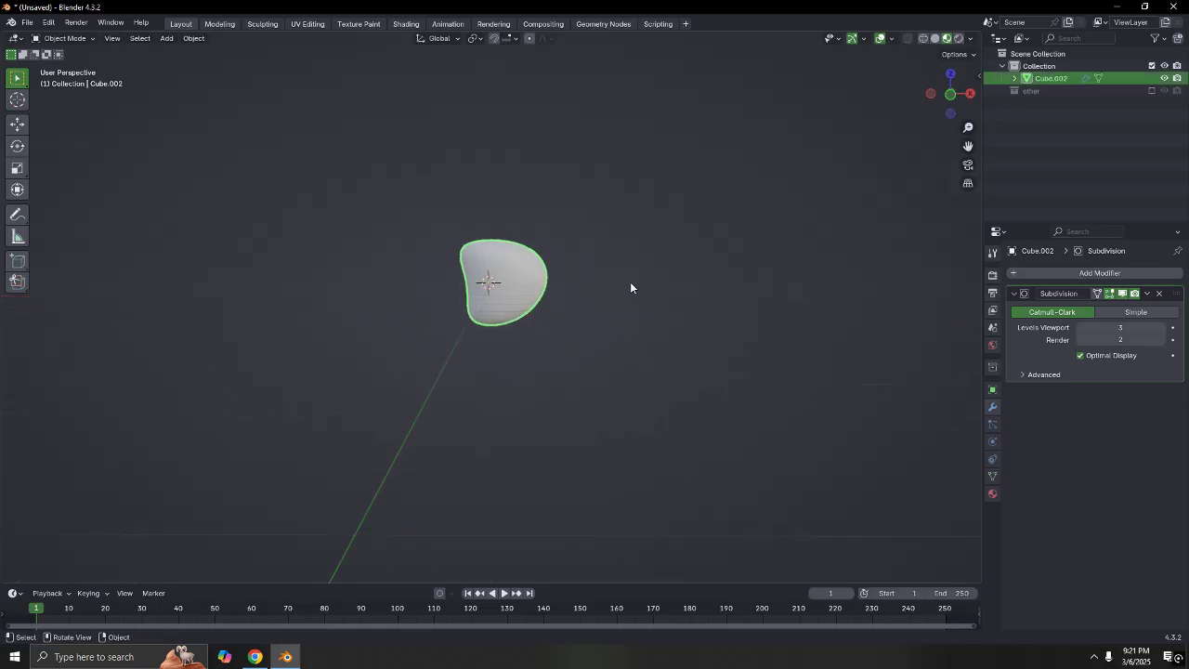
scroll(630, 283, "down", 2)
key("s")
key("z")
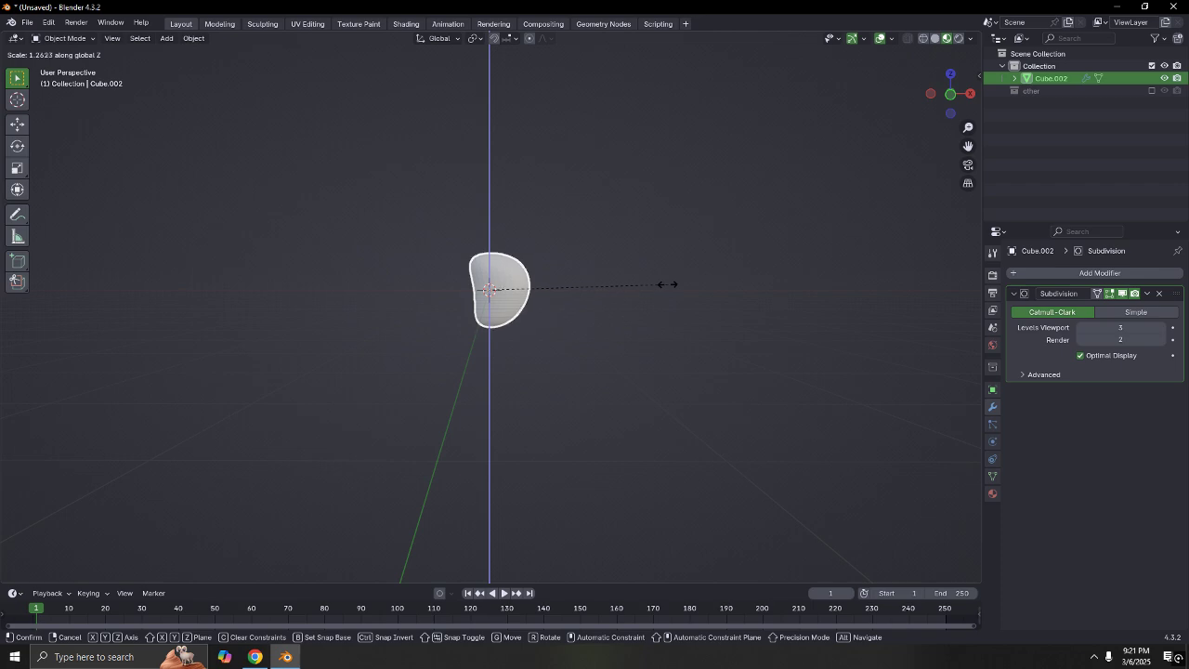
left_click(889, 294)
In front view, move the middle edge loop slightly further along positive X in Edit Mode to strengthen the curve
key("KP_1")
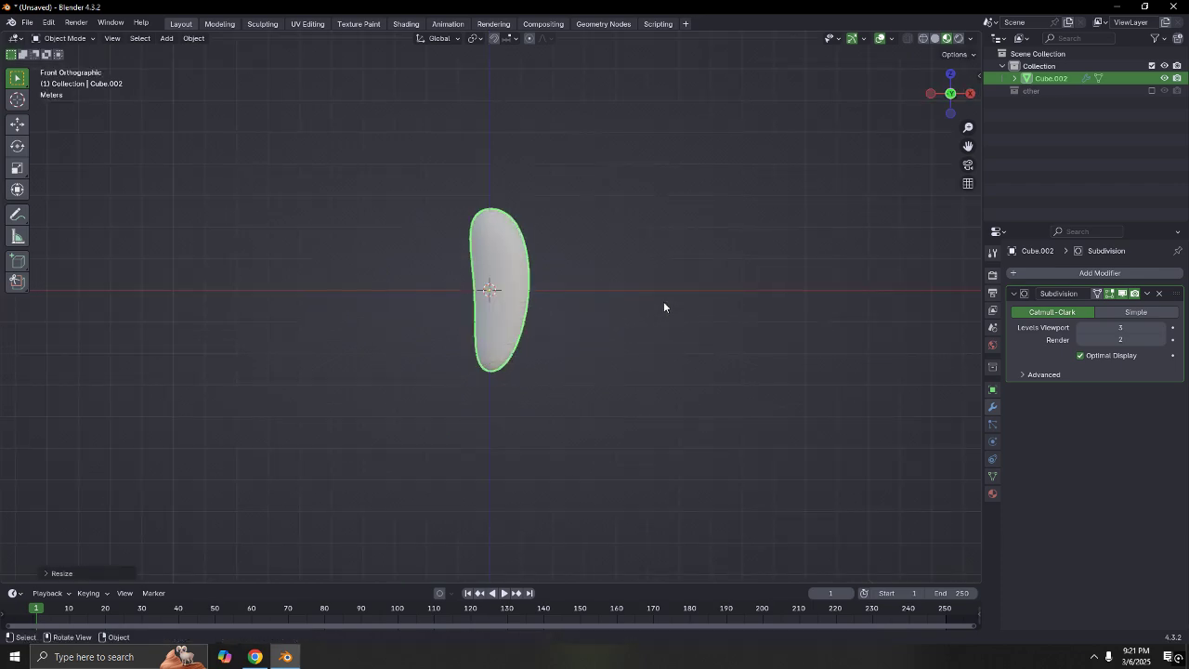
scroll(547, 308, "up", 2)
key("Tab")
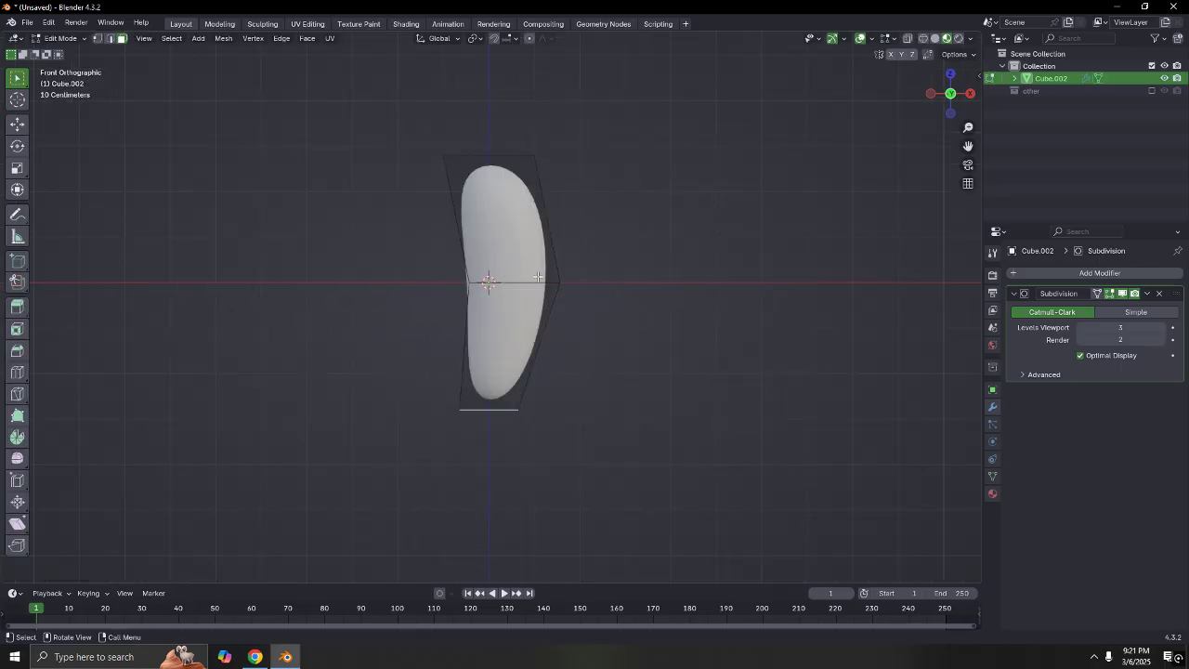
left_click(536, 281, "alt")
key("alt+a")
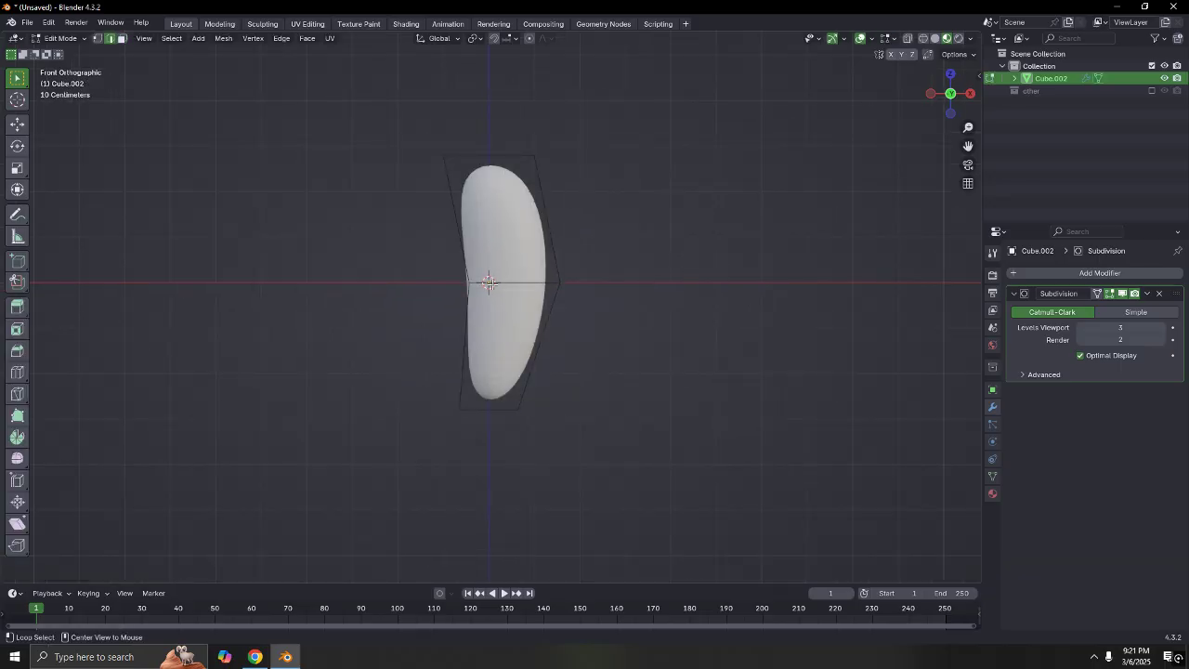
left_click(528, 285, "alt")
key("g")
key("x")
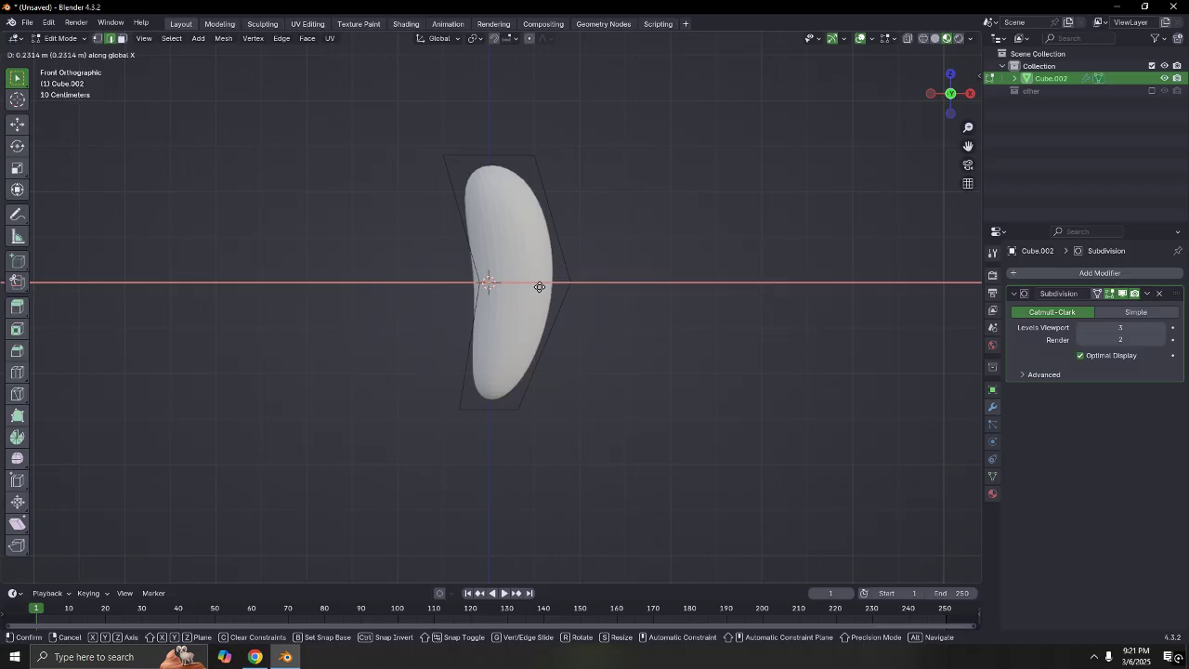
left_click(553, 291)
Inset the top face slightly to flatten and sharpen the upper end of the tooth
middle_click_drag(517, 199, 507, 165)
left_click(507, 163)
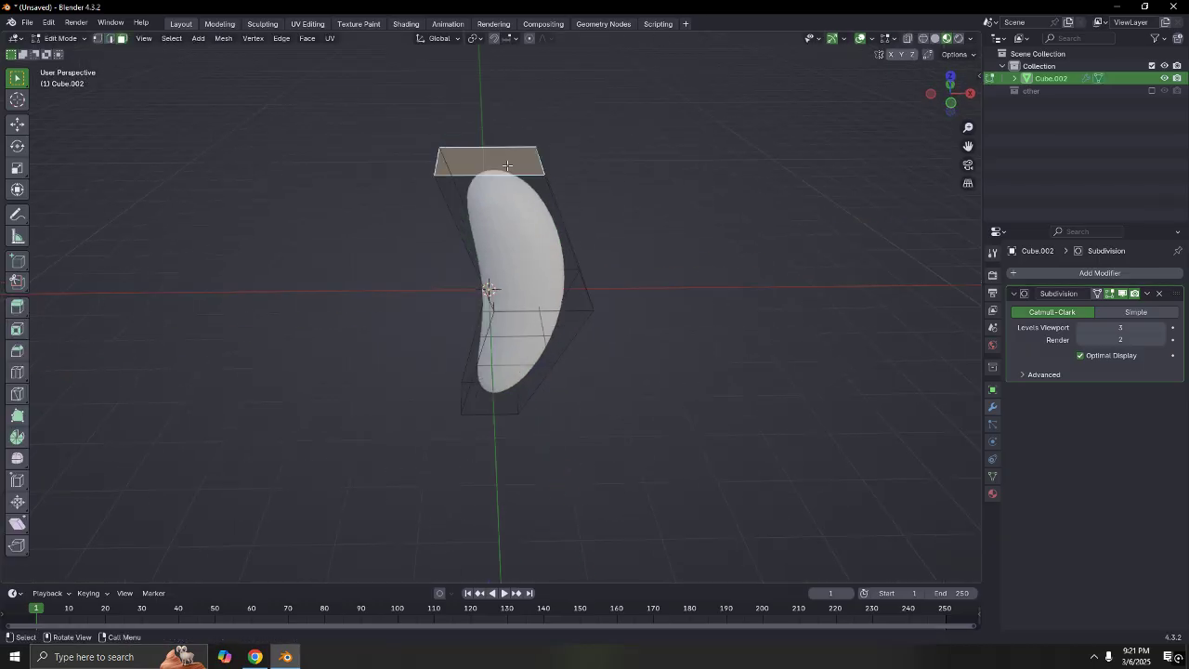
key("i")
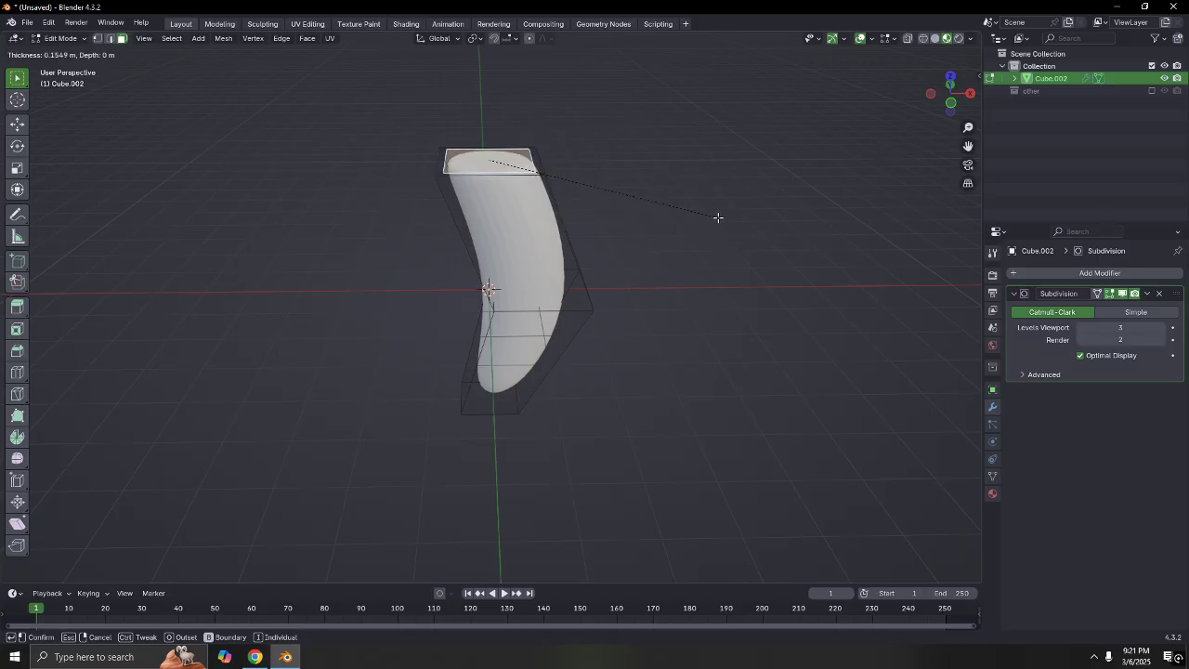
left_click(695, 159)
Move the bottom face down along the Z axis to lengthen the tooth
middle_click_drag(696, 159, 600, 223)
left_click(502, 391)
key("KP_1")
key("g")
key("z")
left_click(663, 279)
Scale the bottom face down in two passes until the tooth tapers to a sharp tip
key("s")
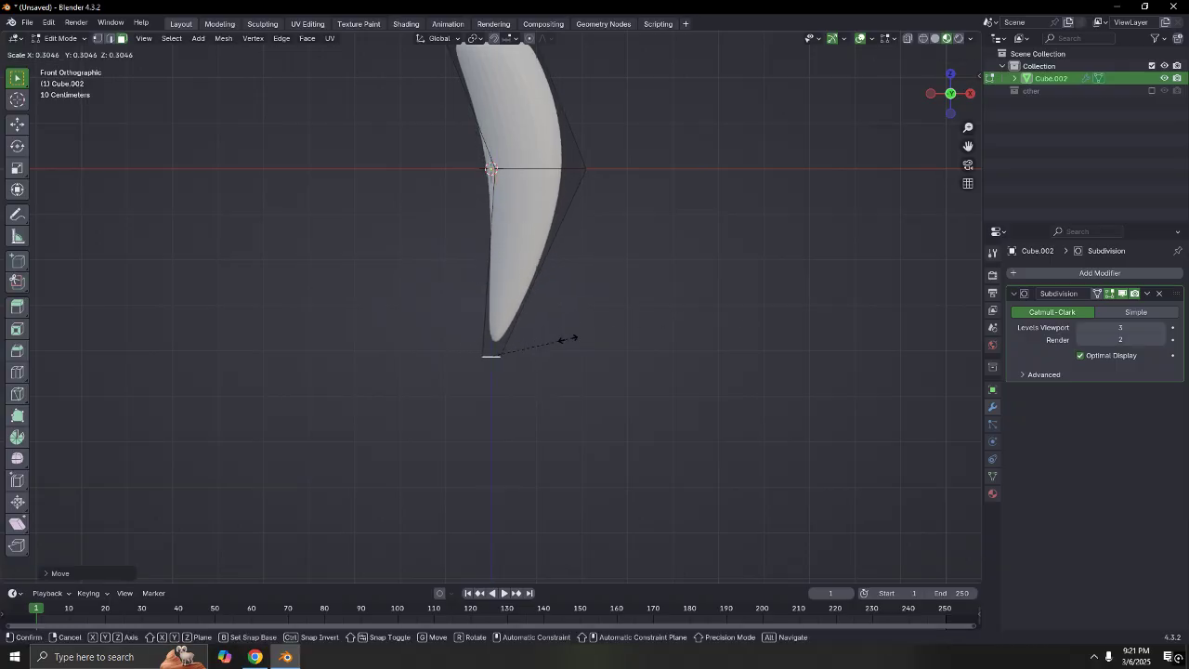
left_click(568, 340)
scroll(584, 372, "up", 6)
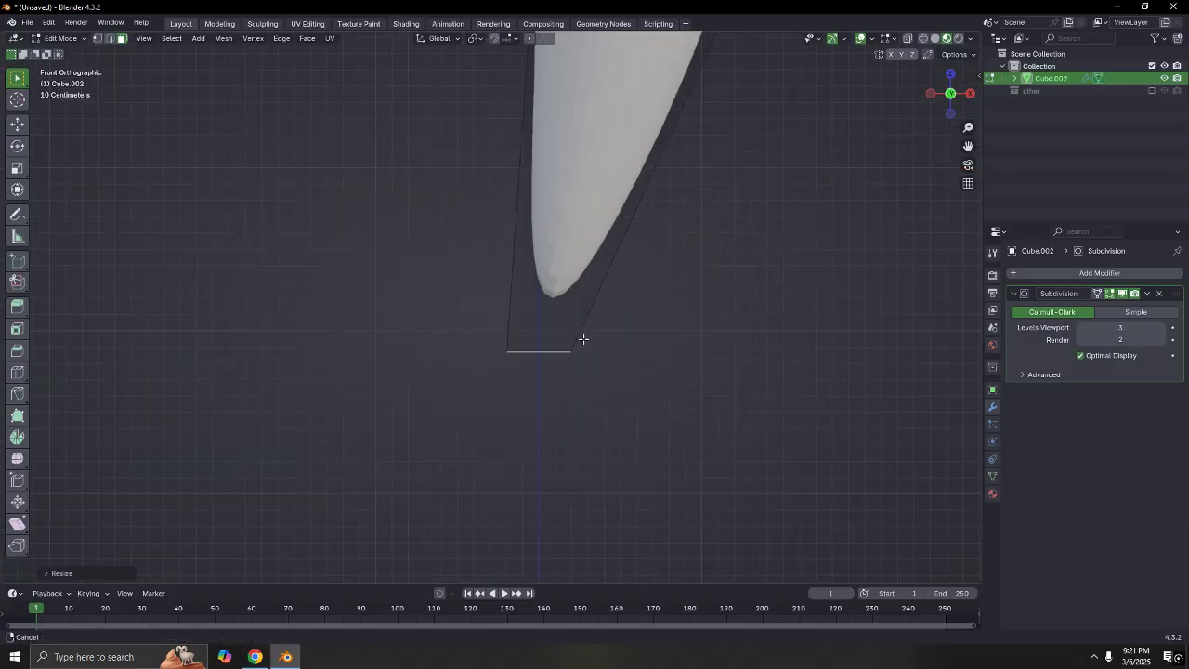
key("s")
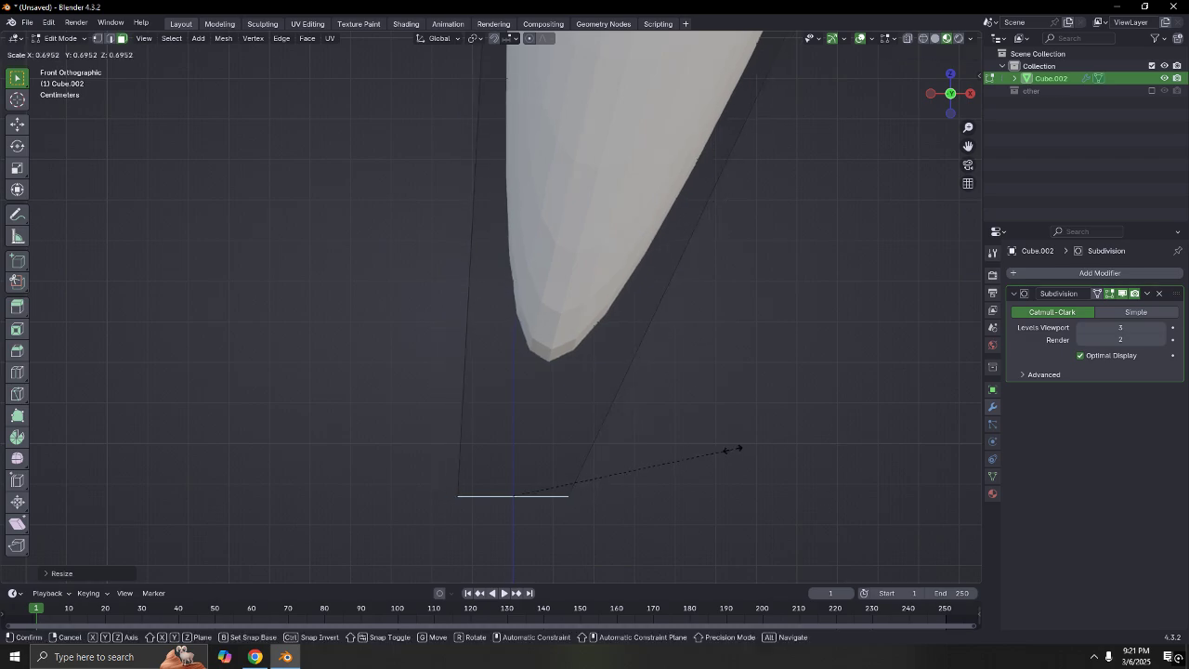
left_click(558, 477)
Scale down the middle edge loop of the tooth to slim its mid-section
scroll(538, 310, "down", 8)
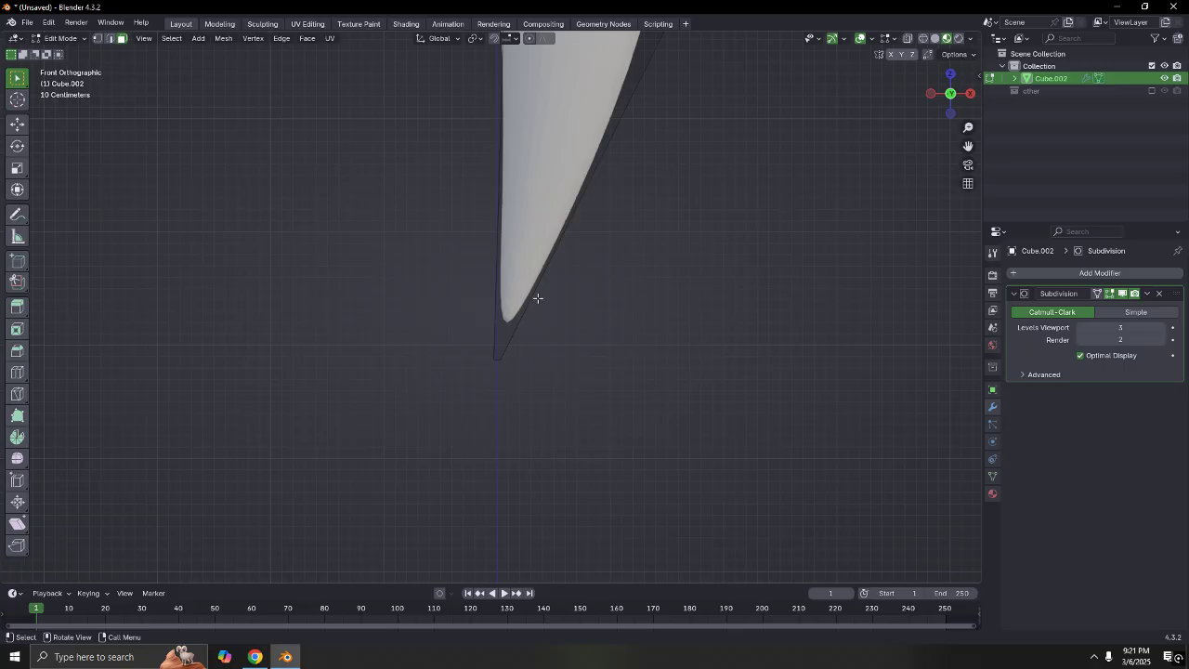
mouse_move(564, 274)
middle_mouse_down()
mouse_move(661, 241)
mouse_move(608, 303)
mouse_move(639, 231)
mouse_move(547, 249)
mouse_move(560, 295)
mouse_move(581, 266)
mouse_move(550, 270)
middle_mouse_up()
key("Tab")
key("Tab")
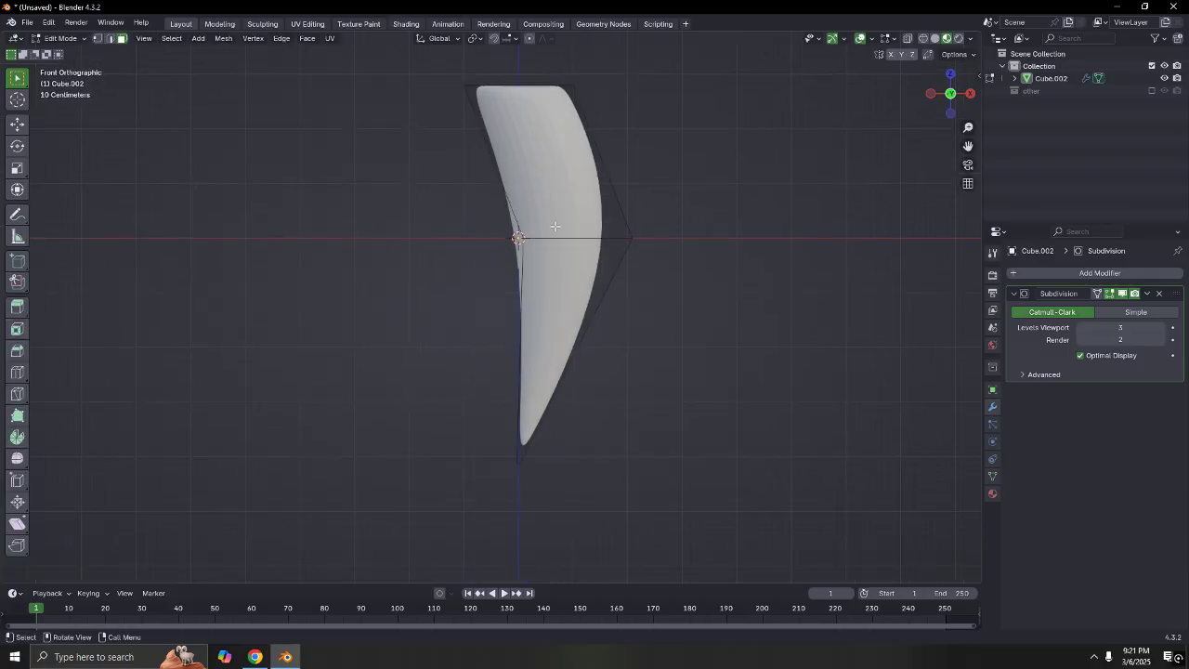
key("s")
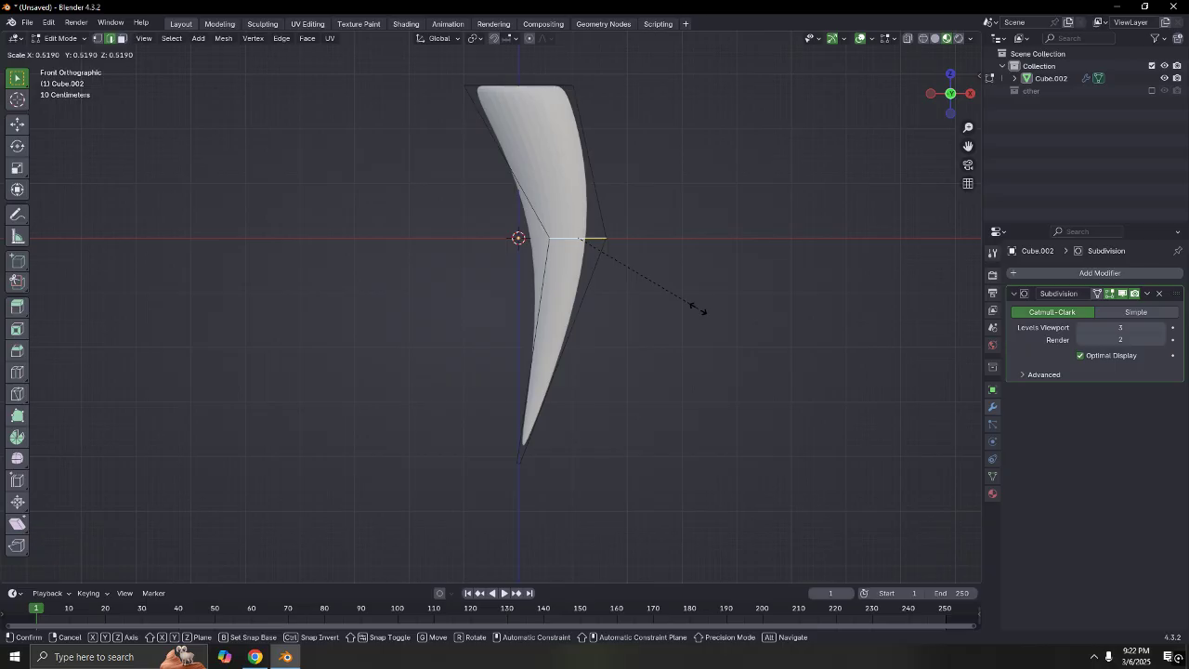
left_click(755, 308)
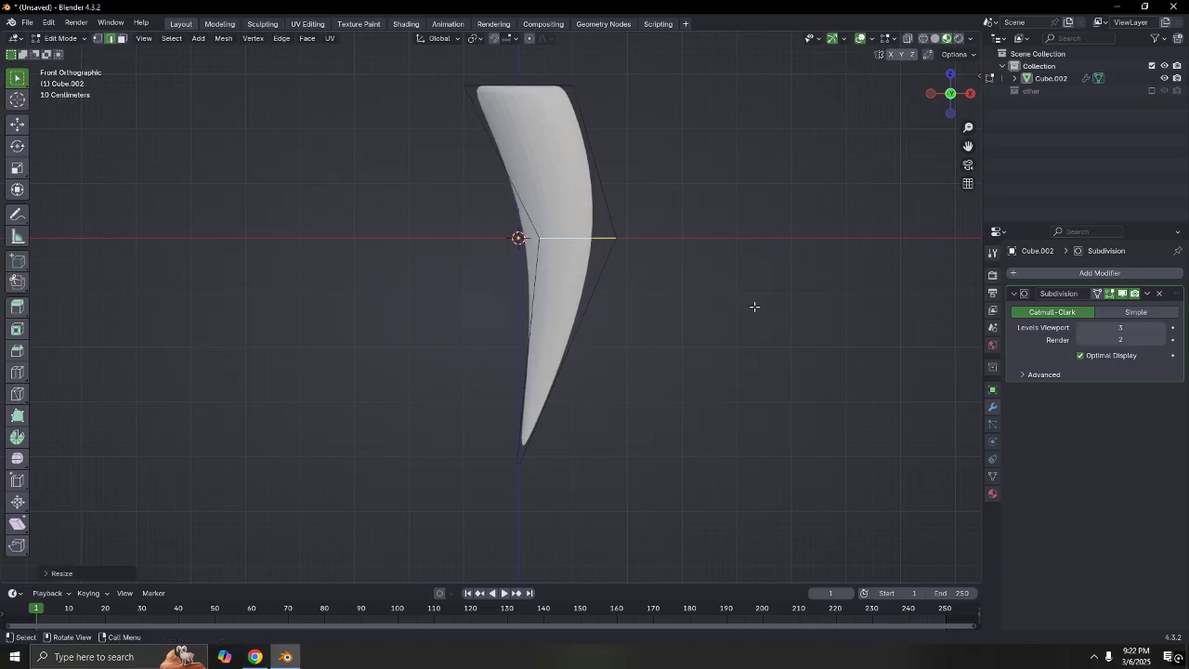
middle_click_drag(690, 162, 605, 241)
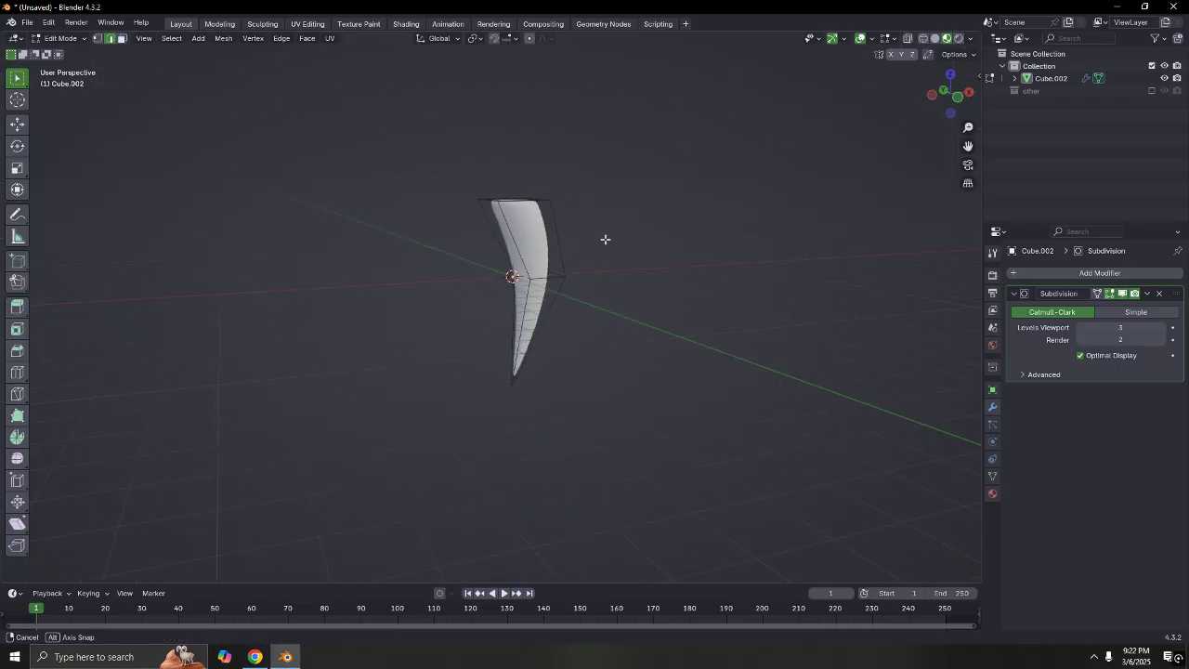
key("Tab")
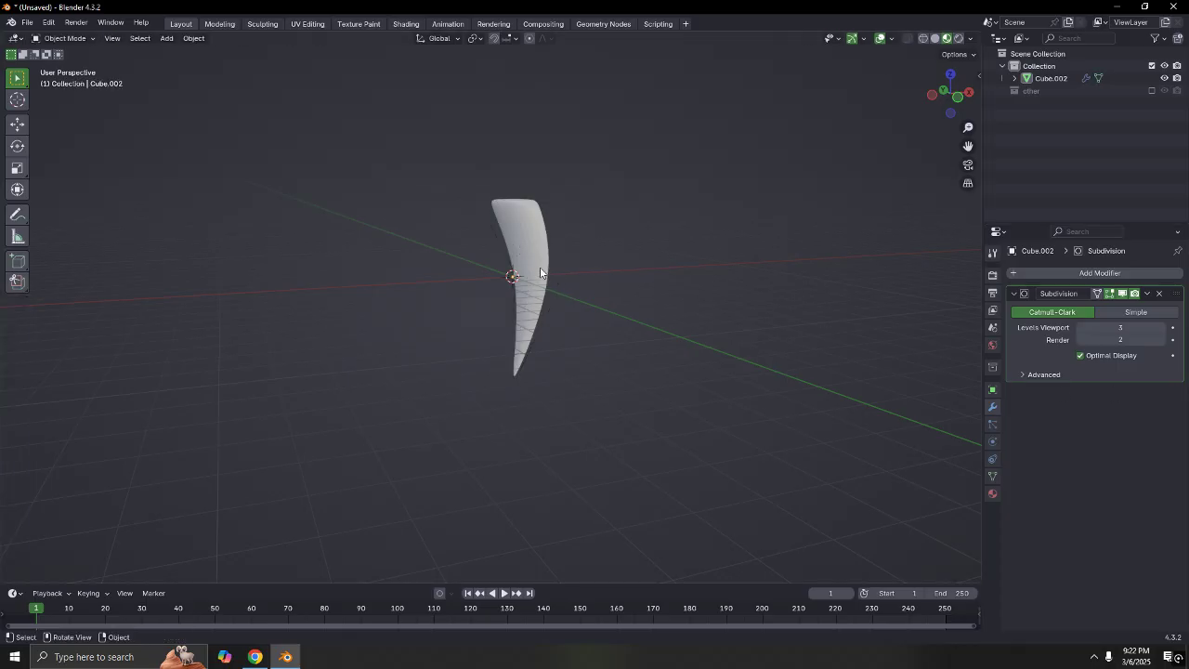
Apply the Subdivision modifier to the fang tooth in Object Mode
middle_click_drag(583, 257, 598, 300)
key("Tab")
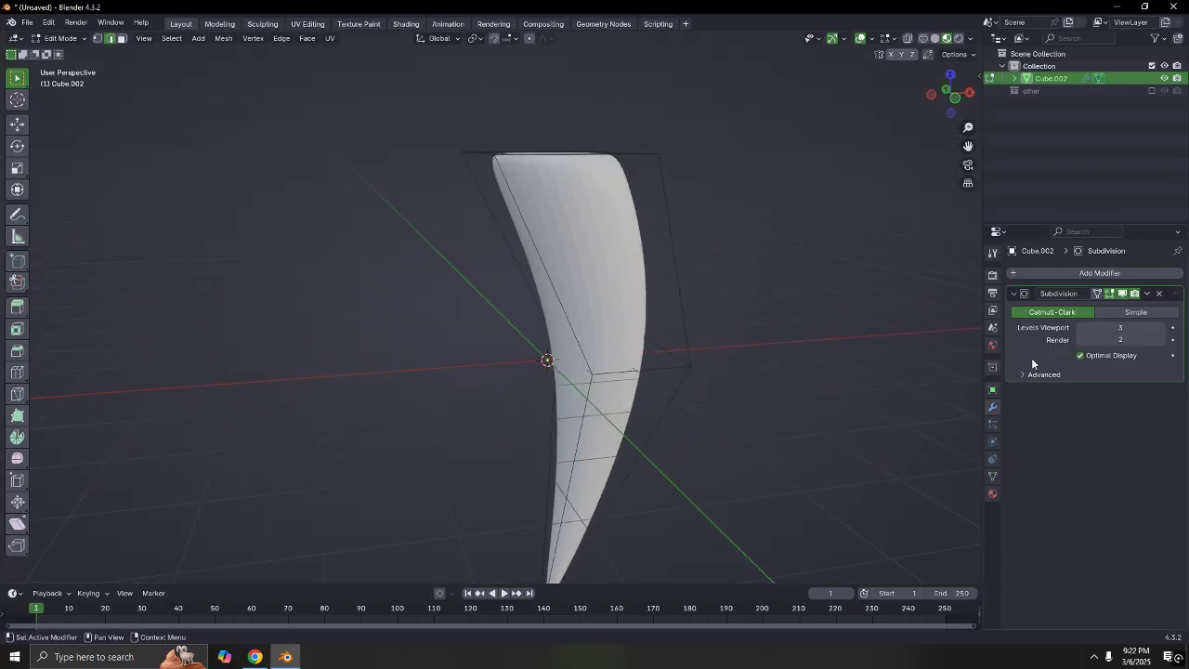
left_click(1148, 293)
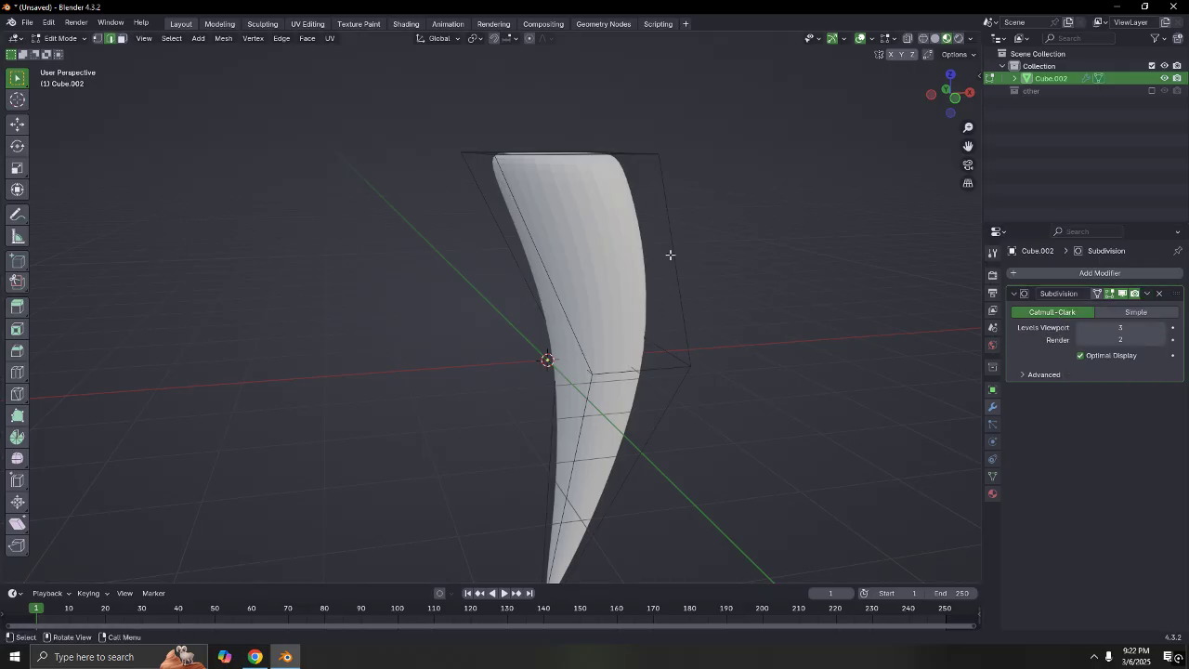
key("Tab")
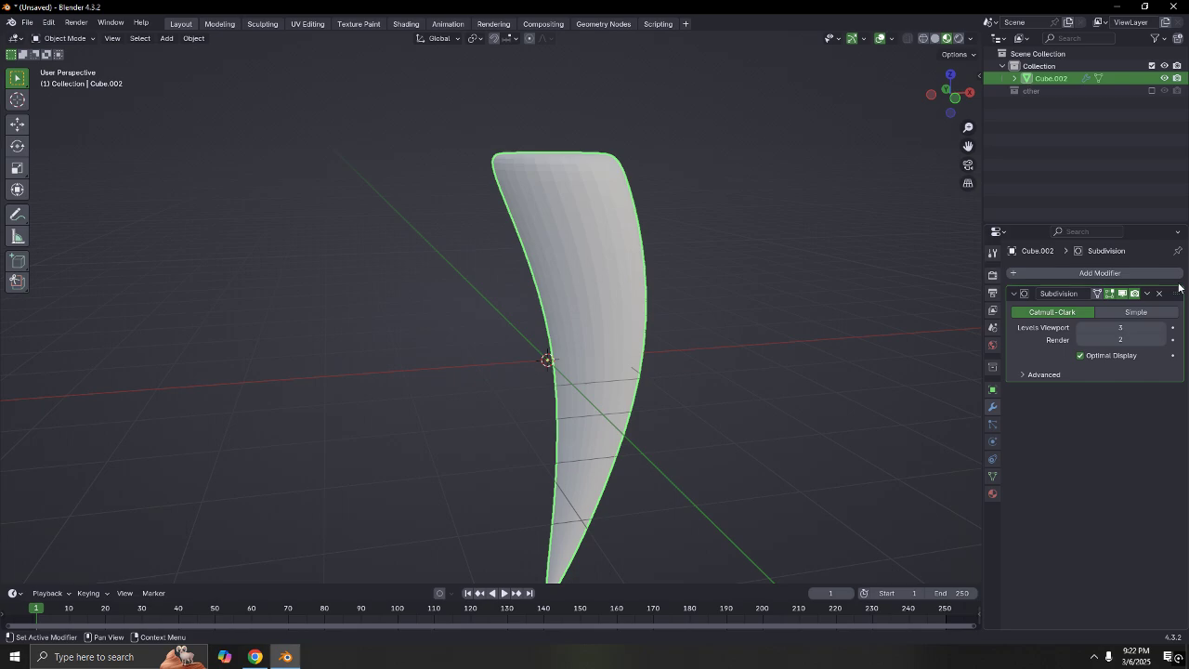
left_click(1147, 294)
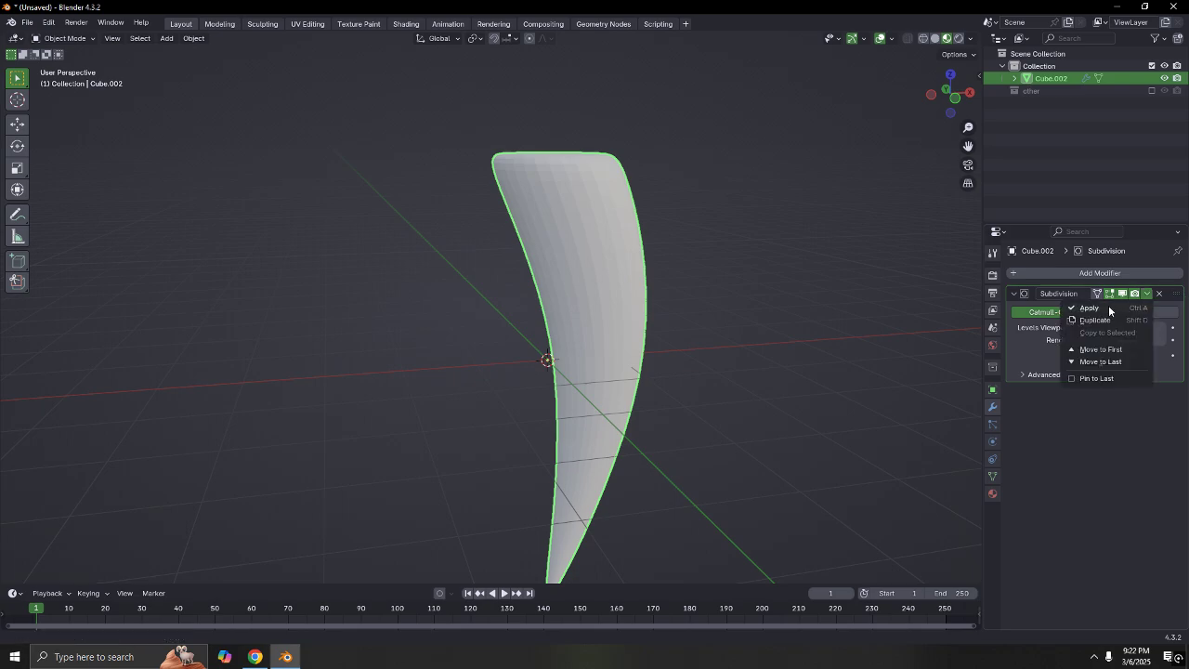
left_click(1108, 308)
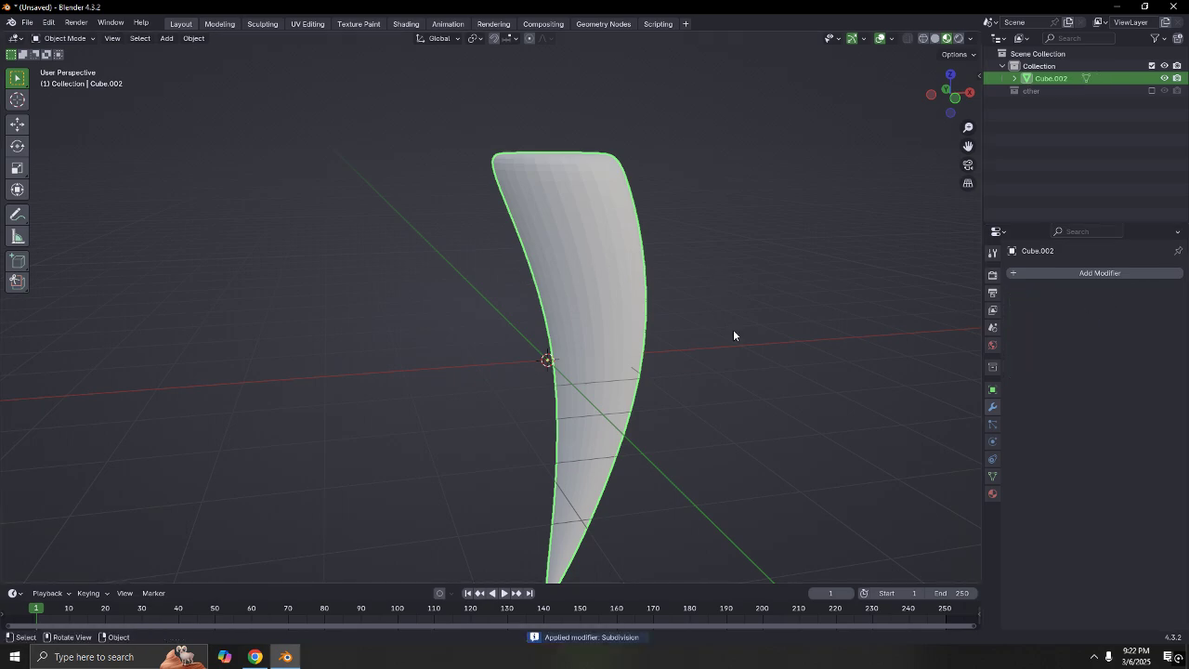
Shade the fang tooth with Shade Auto Smooth
scroll(651, 321, "down", 3)
middle_click_drag(616, 335, 544, 287)
right_click(539, 281)
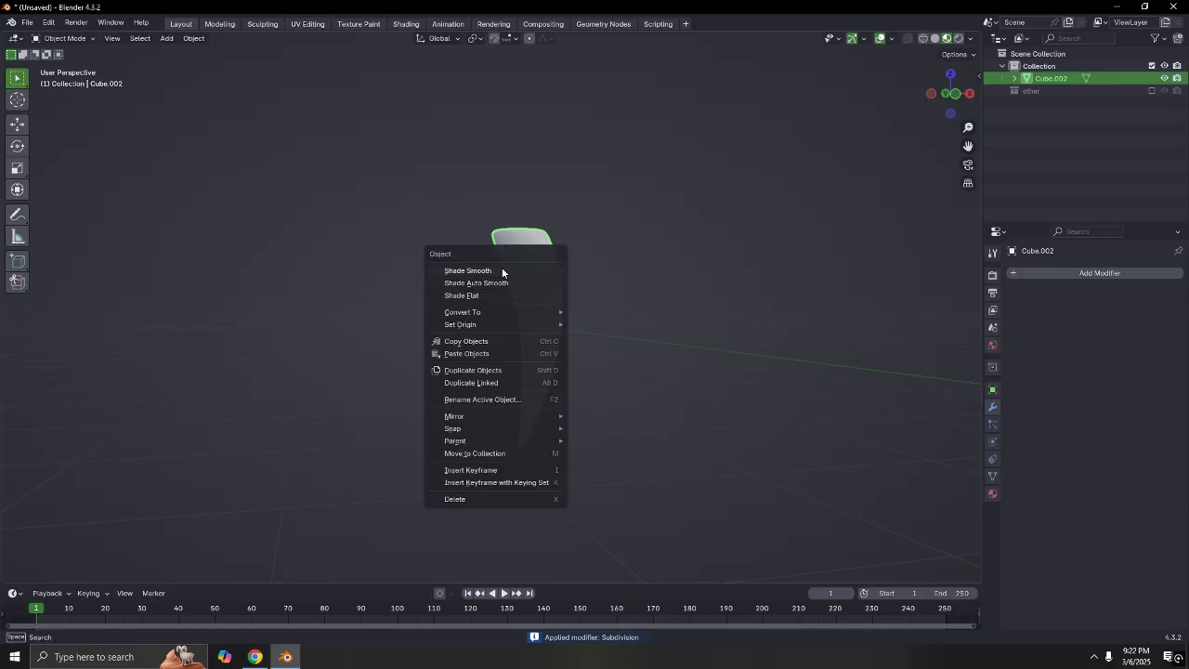
left_click(483, 283)
mouse_move(663, 260)
middle_mouse_down()
mouse_move(556, 300)
mouse_move(624, 281)
mouse_move(969, 335)
mouse_move(534, 332)
middle_mouse_up()
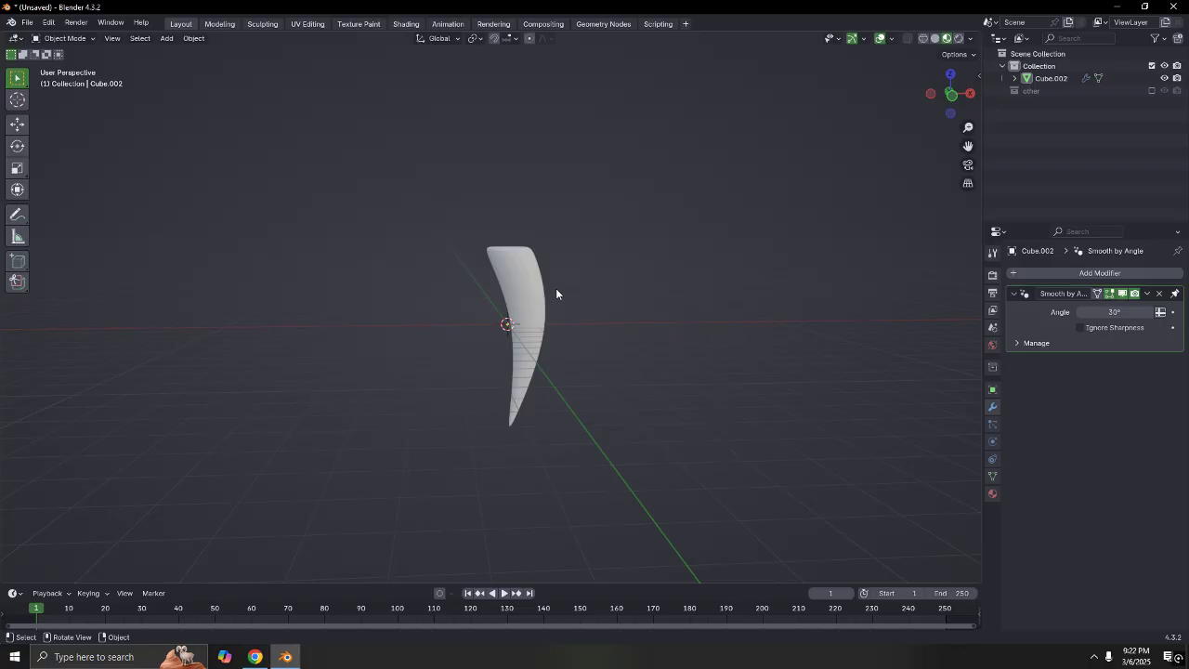
Move the fang tooth along positive X to clear the world origin, and deselect it
left_click(527, 316)
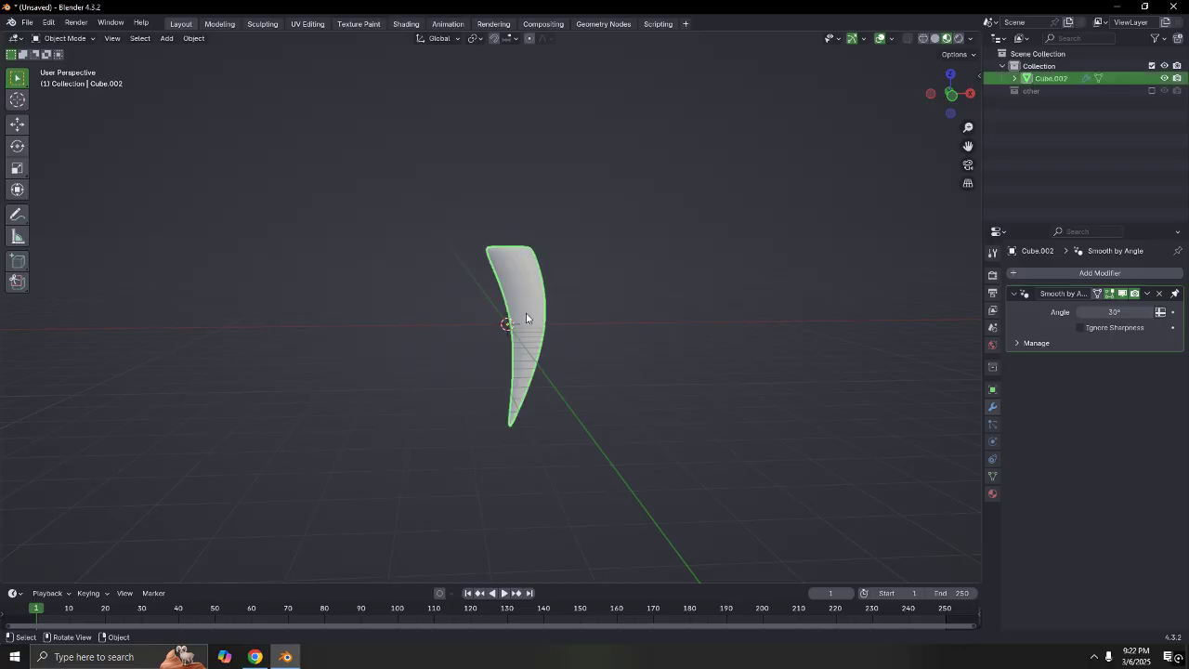
key("g")
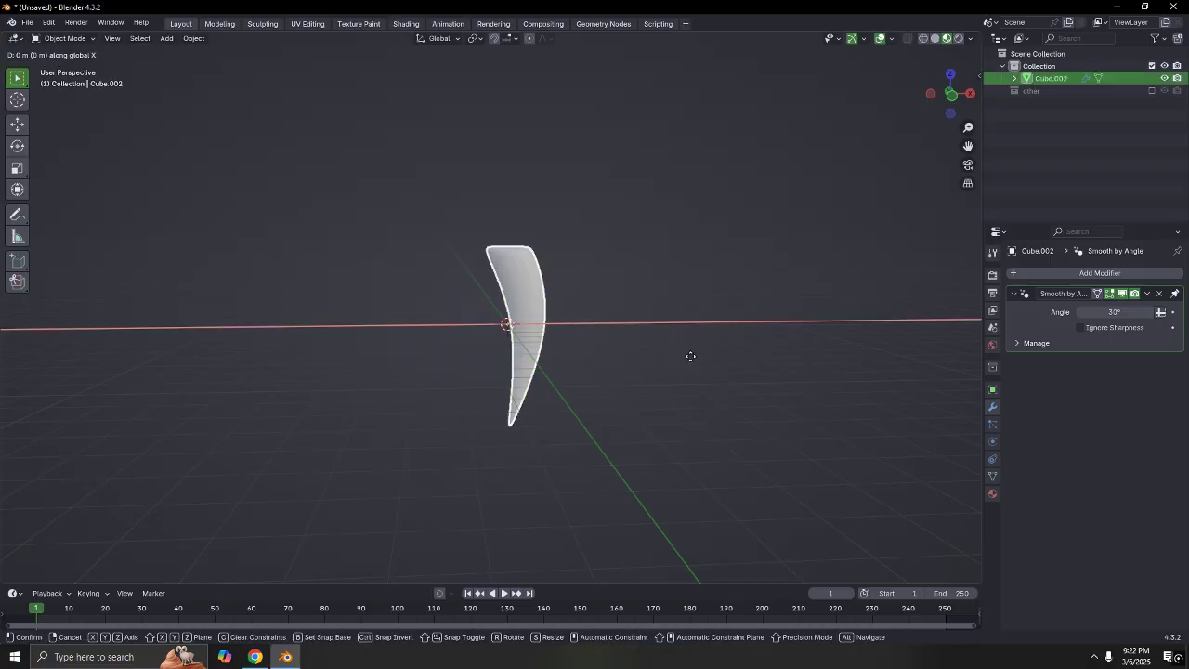
left_click(828, 369)
left_click(517, 310)
middle_click_drag(518, 310, 522, 299)
Add a new cube at the origin and give it a level 3 Subdivision modifier
key("KP_1")
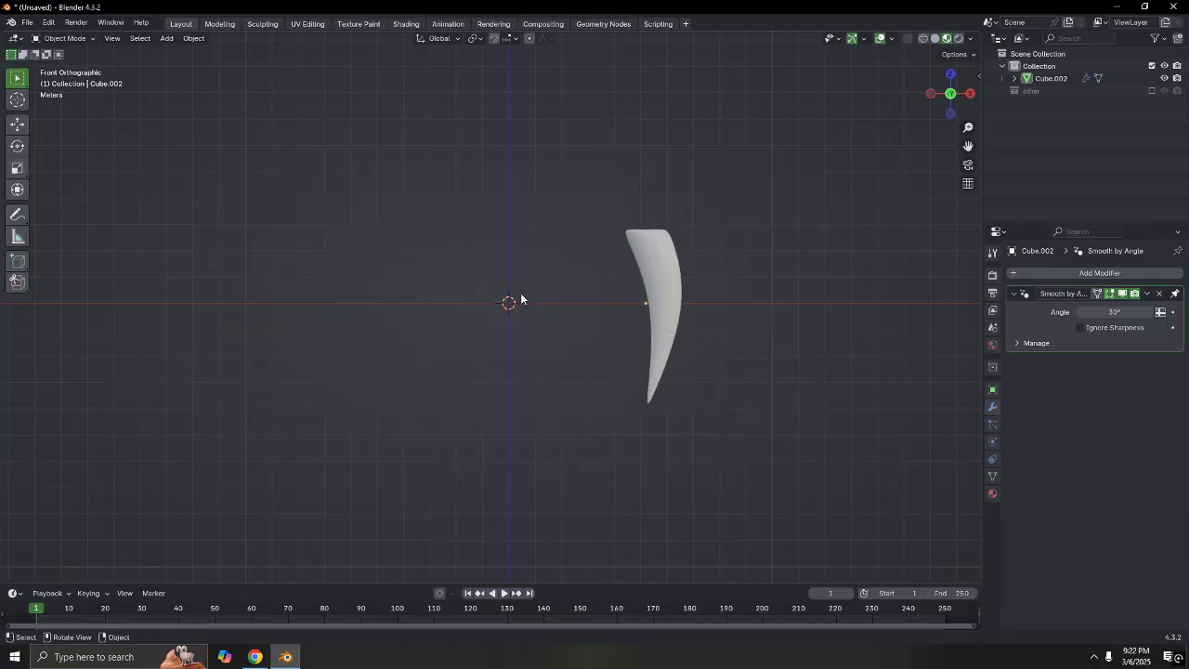
scroll(528, 289, "up", 5)
key("shift+a")
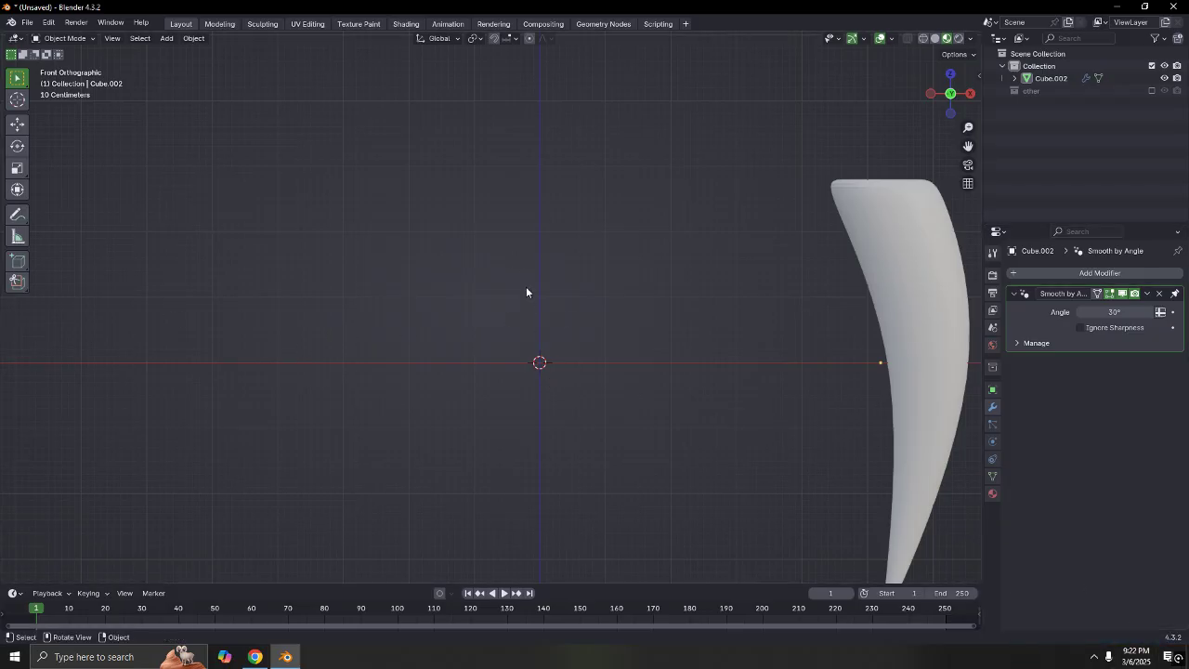
key("shift+a")
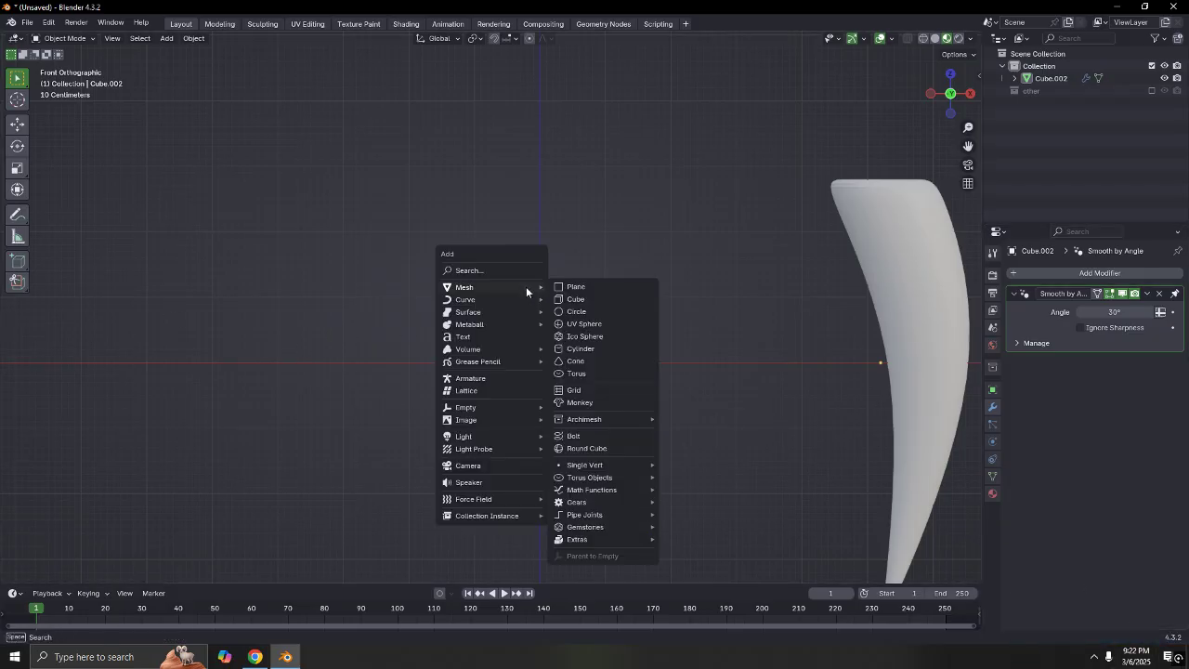
left_click(591, 299)
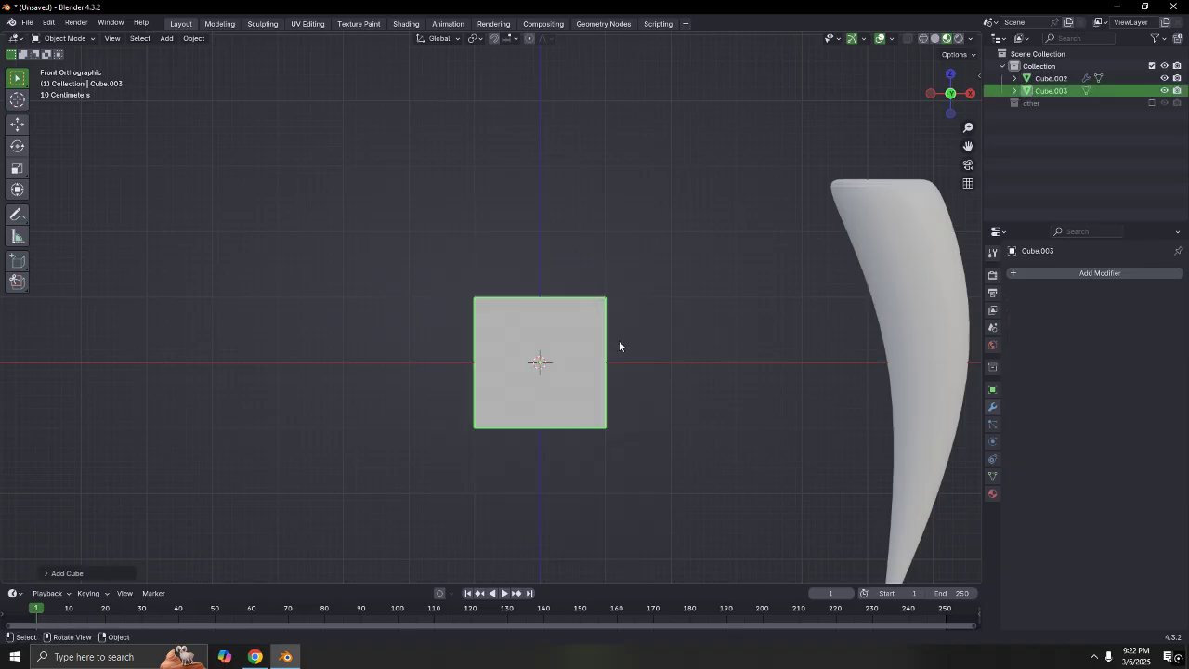
key("ctrl+3")
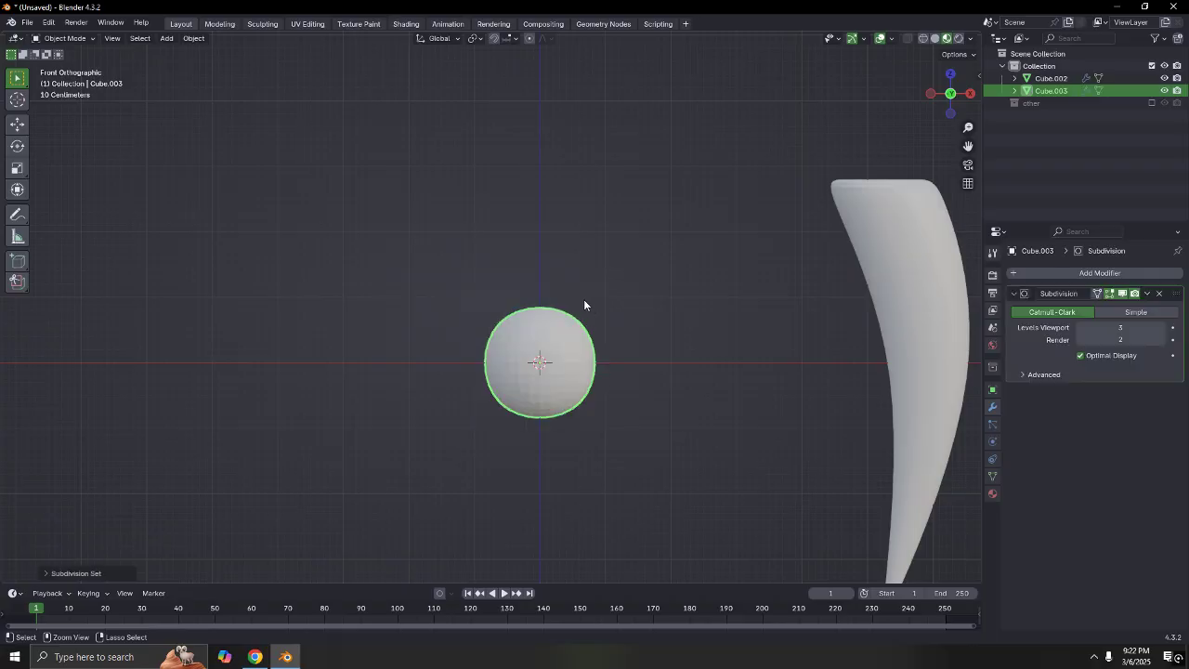
Inset the bottom face of the new cube by about 0.39 m in Edit Mode
middle_click_drag(591, 316, 606, 376)
key("Tab")
middle_click_drag(584, 360, 567, 308)
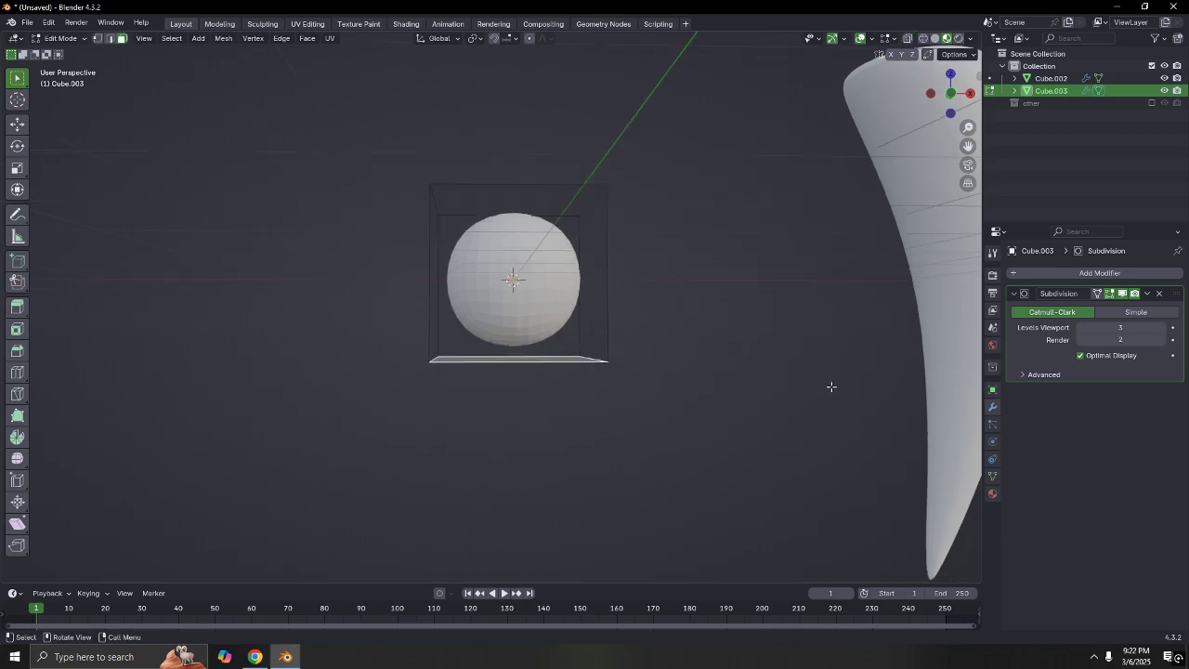
key("i")
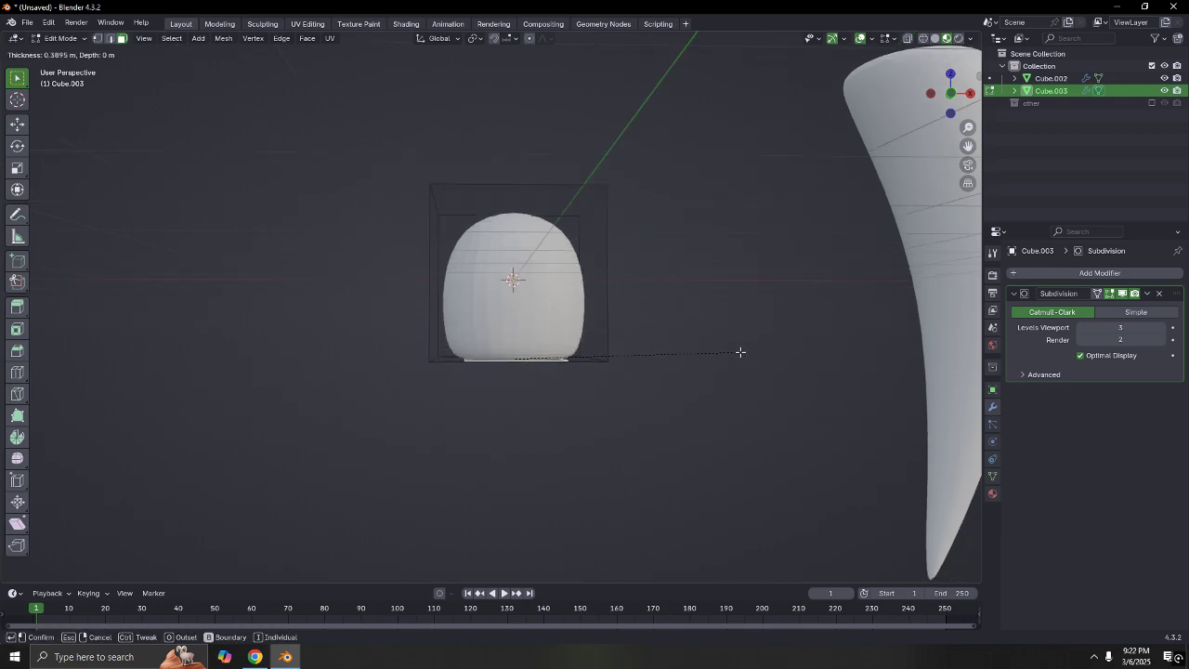
left_click(740, 352)
Move the inset bottom face slightly down along the Z axis to round out the base
middle_click_drag(679, 321, 660, 252)
key("g")
key("z")
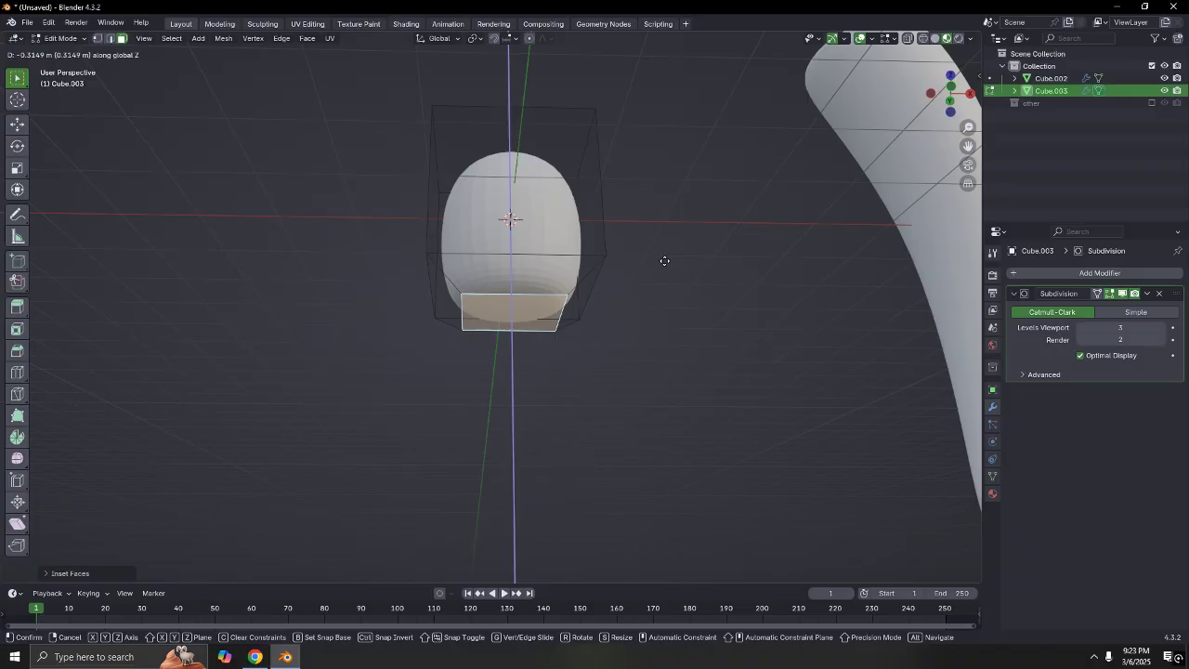
left_click(666, 311)
key("Tab")
middle_click_drag(713, 248, 663, 249)
key("Tab")
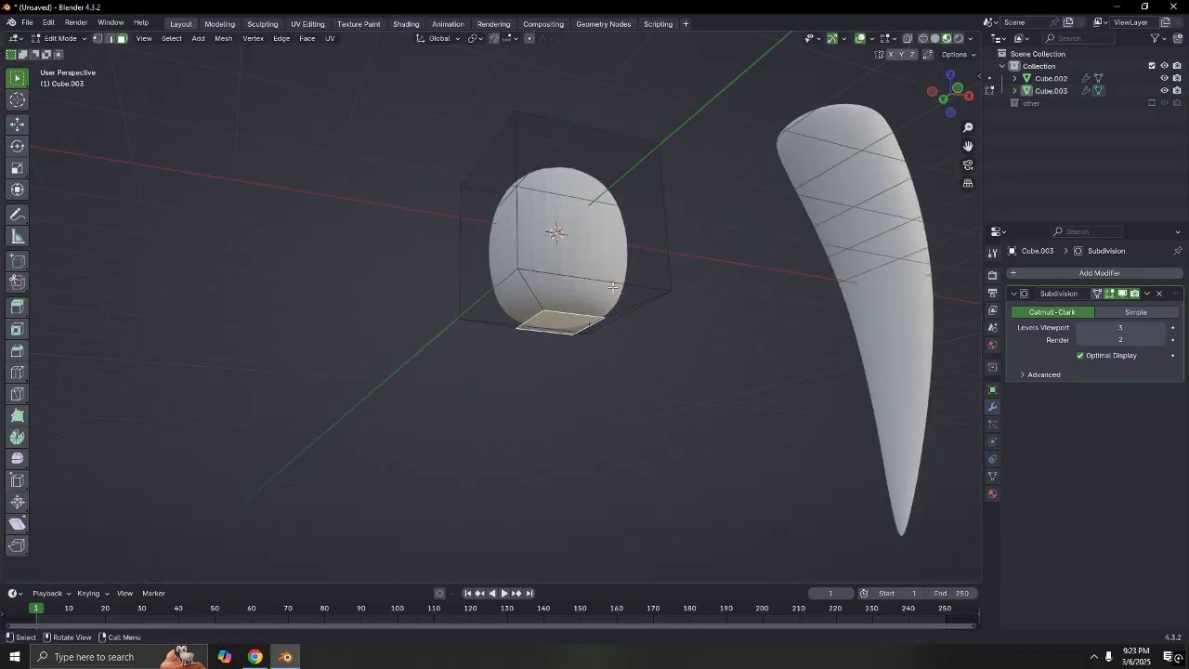
middle_click_drag(706, 317, 658, 253)
From the top view in Object Mode, scale the new tooth down along the Y axis into an oval cross-section
key("Tab")
left_click(549, 313)
key("KP_7")
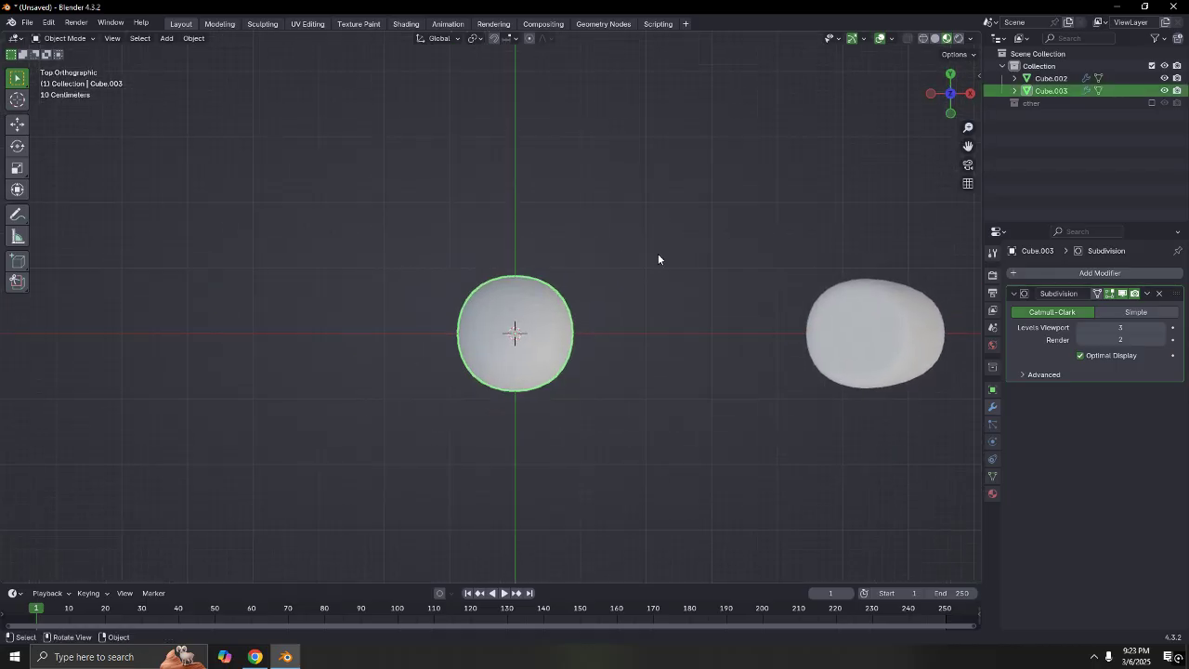
key("s")
key("y")
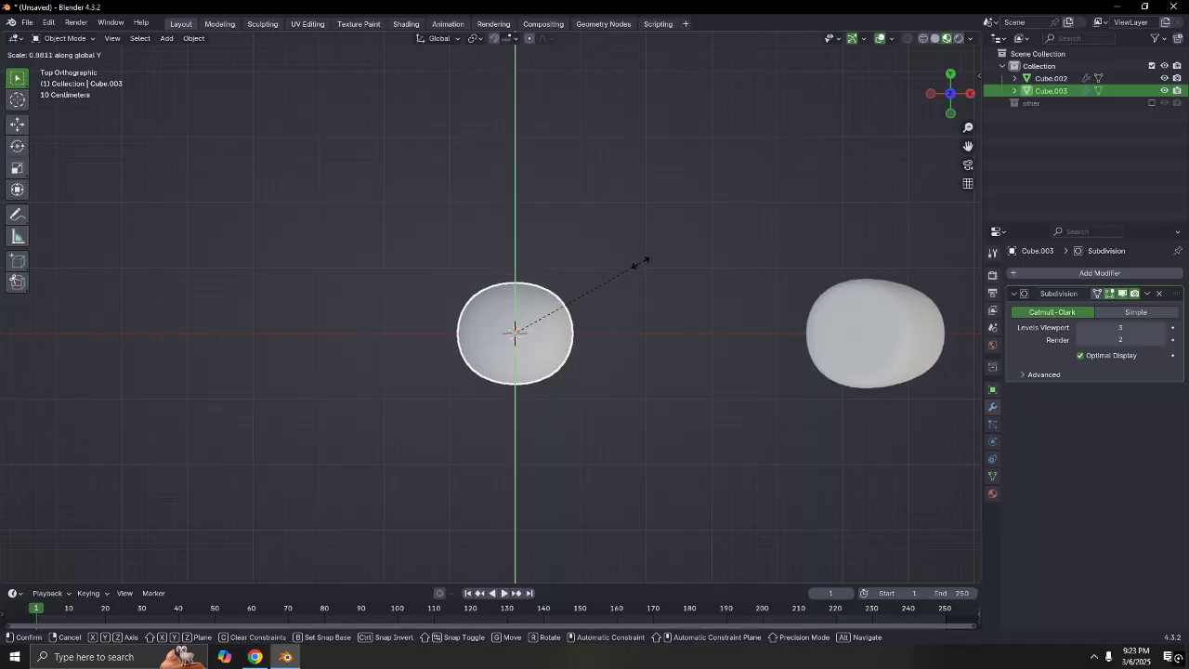
left_click(629, 279)
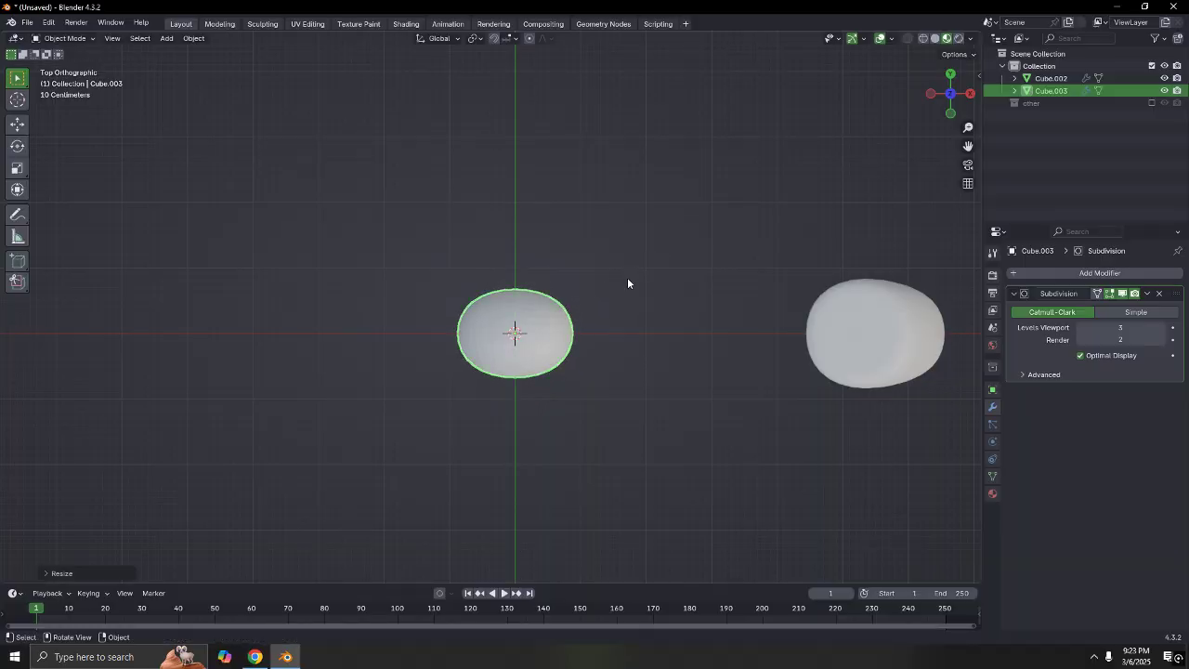
key("Tab")
middle_click_drag(628, 276, 560, 233)
key("Tab")
Select the top face of the new tooth in Edit Mode and inset it
key("Tab")
scroll(562, 235, "up", 4)
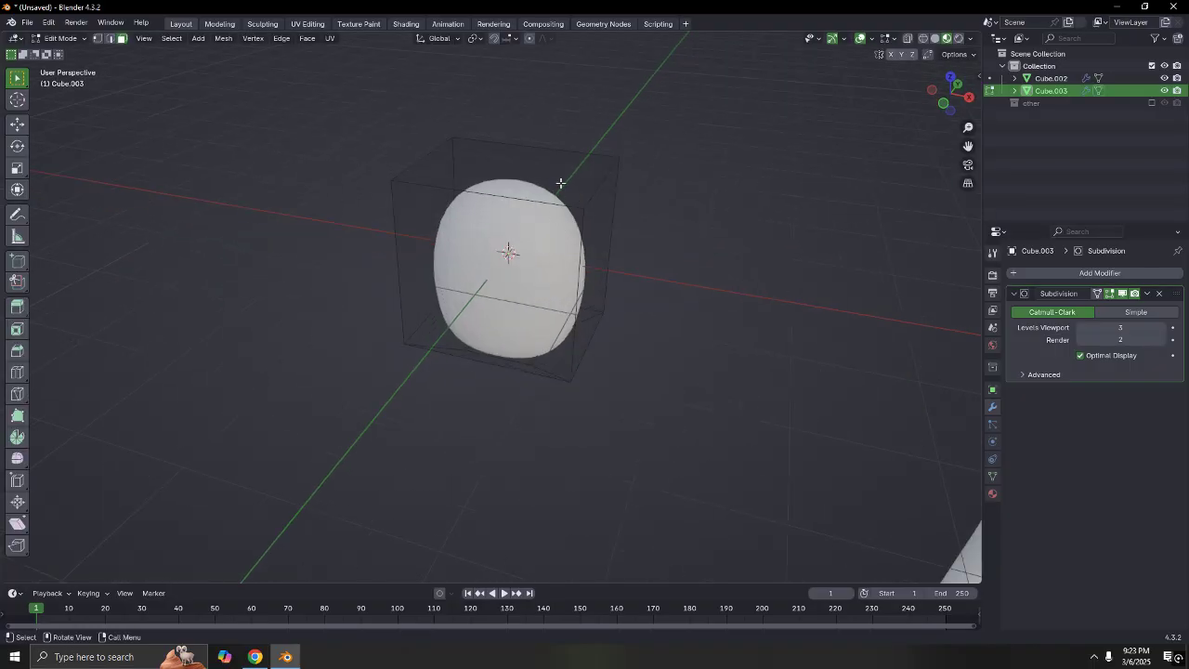
key("KP_1")
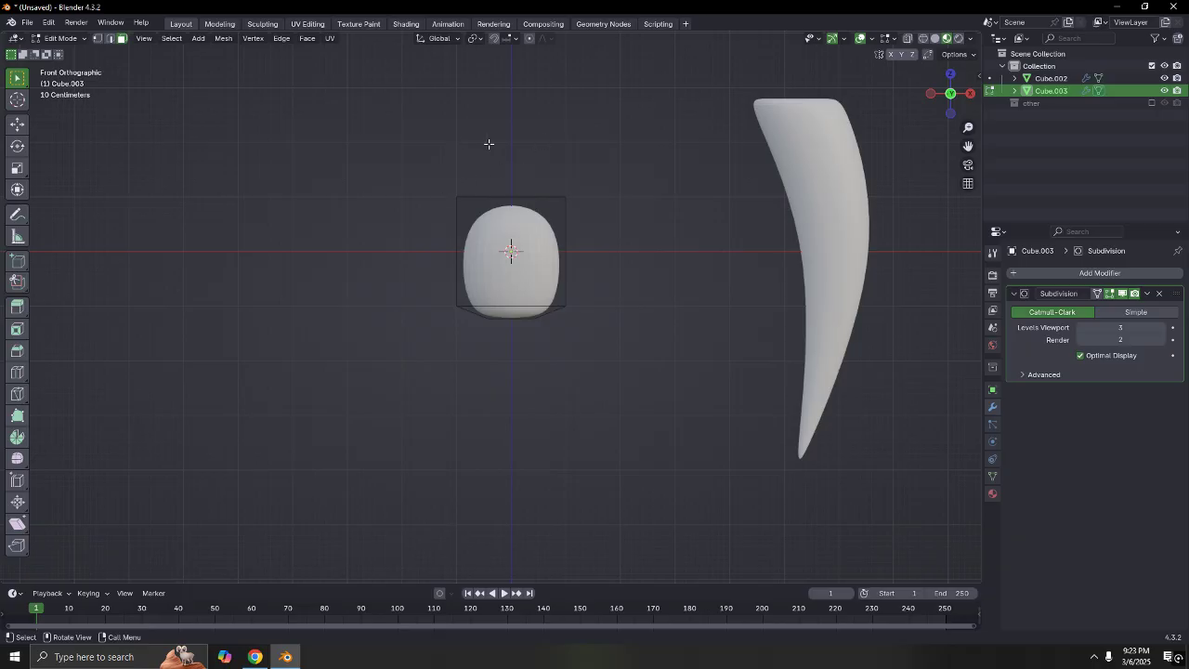
middle_click_drag(488, 144, 556, 263)
scroll(555, 263, "up", 2)
left_click(610, 297)
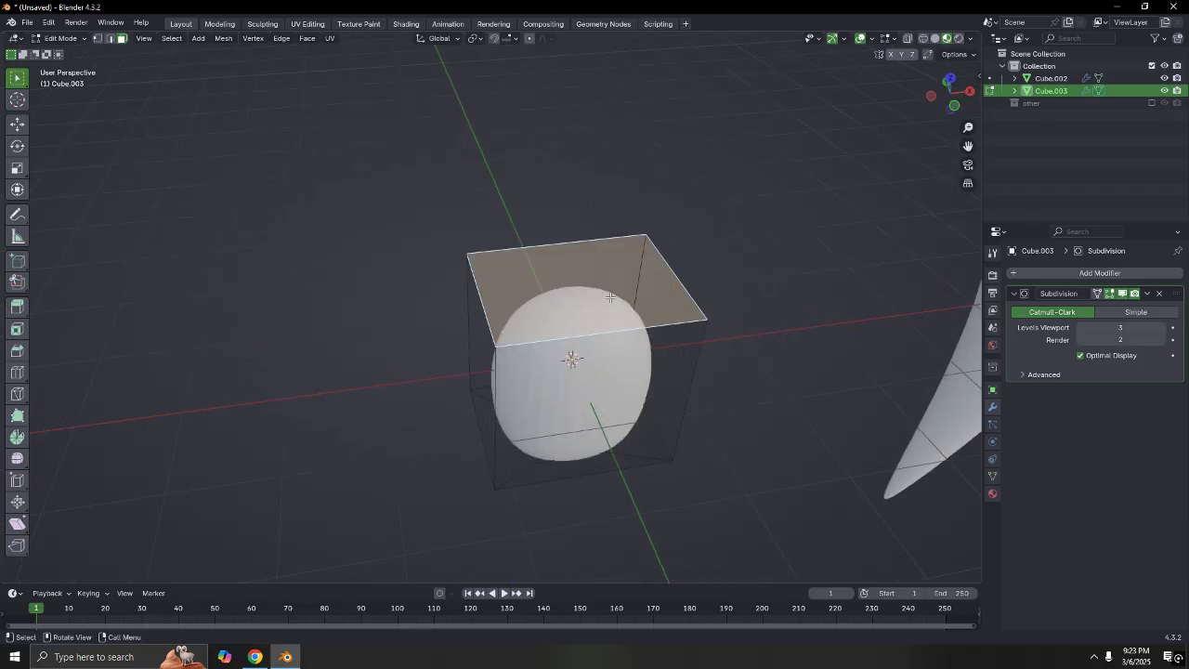
key("Tab")
middle_click_drag(885, 320, 649, 344)
key("Tab")
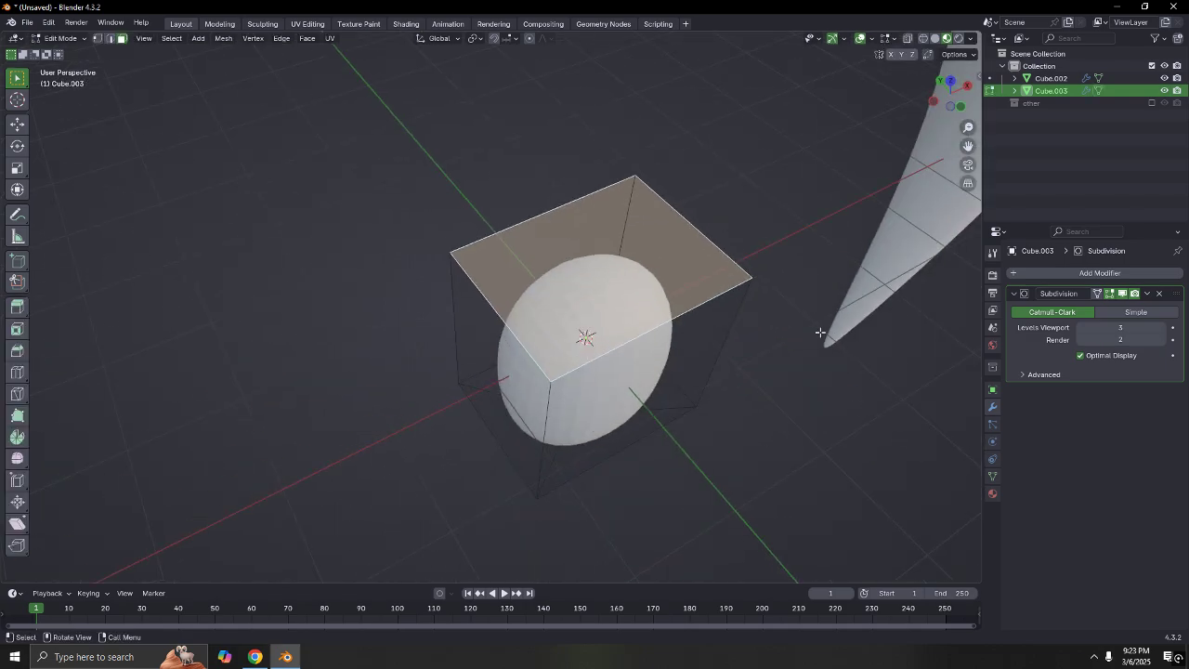
key("i")
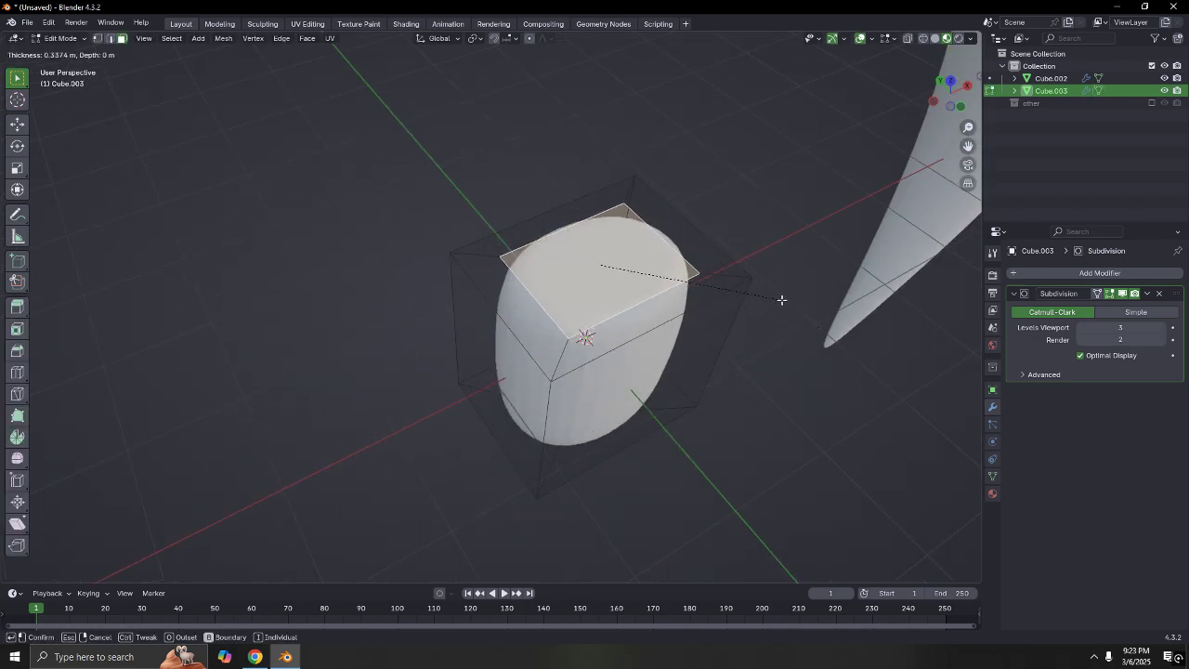
left_click(774, 295)
Scale the inset top face along the X axis to make it narrower
middle_click_drag(771, 231, 790, 332)
key("s")
key("x")
left_click(743, 320)
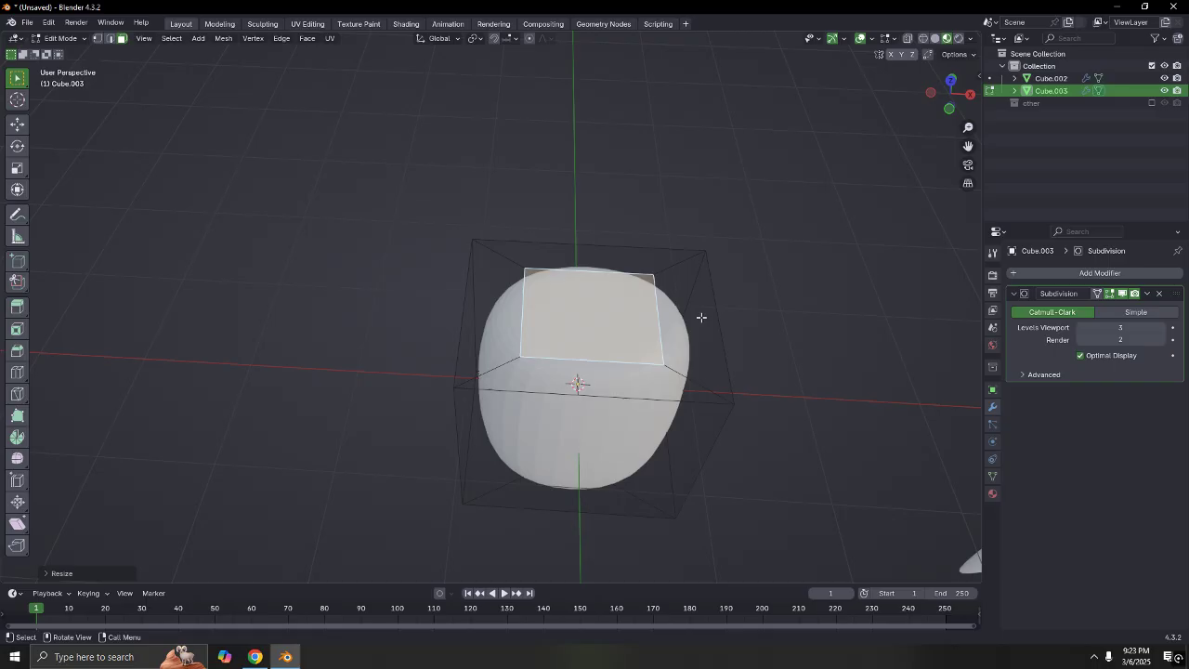
Try to extrude the two top faces flanking the inset face upward along the Z axis
middle_click_drag(651, 279, 701, 295)
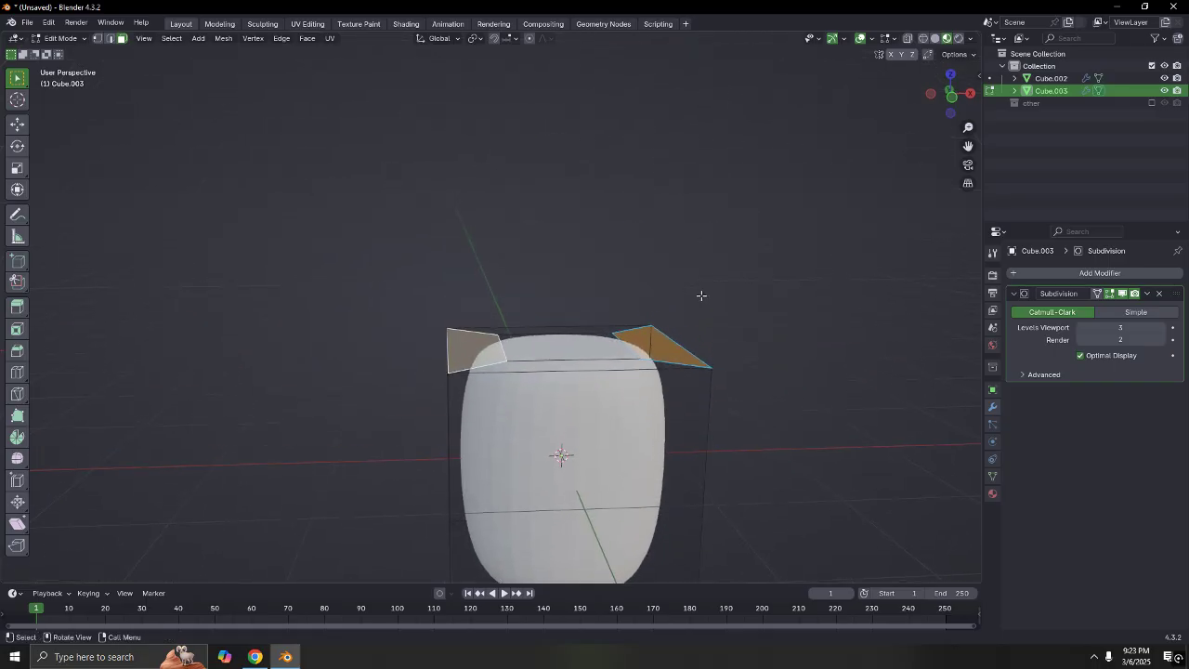
key("g")
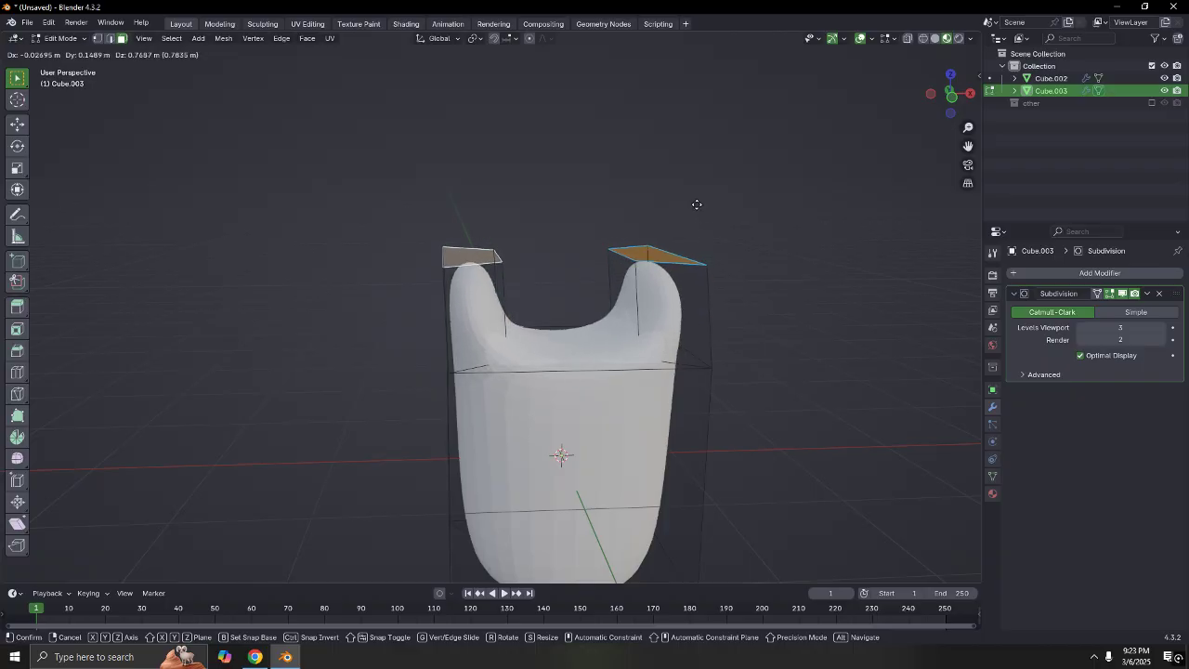
key("z")
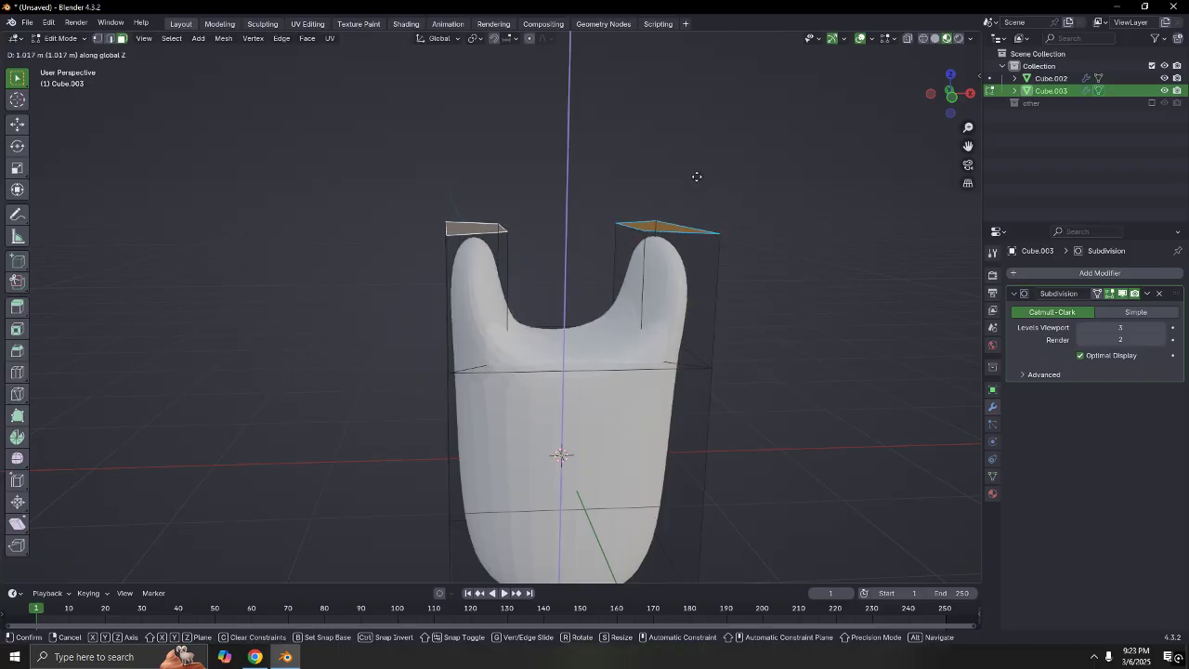
key("Escape")
key("ctrl+z")
key("ctrl+z")
key("ctrl+z")
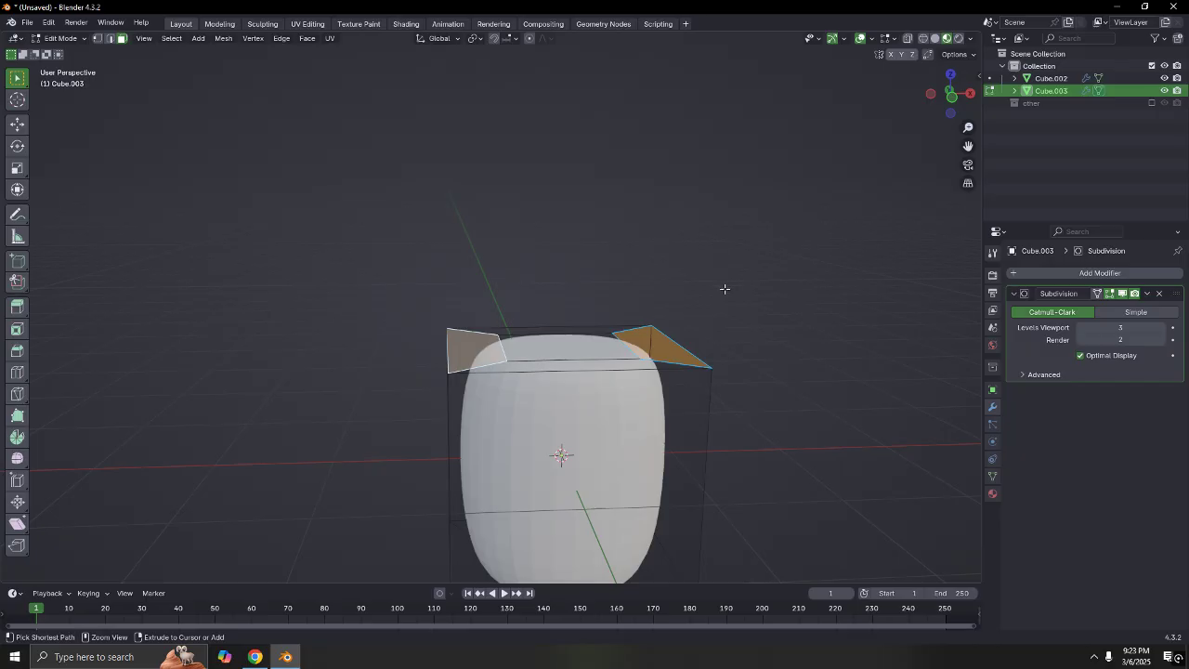
Select the two faces on either side of the inset top face and extrude them upward into two prongs
left_click(469, 354)
middle_click_drag(551, 316, 569, 356)
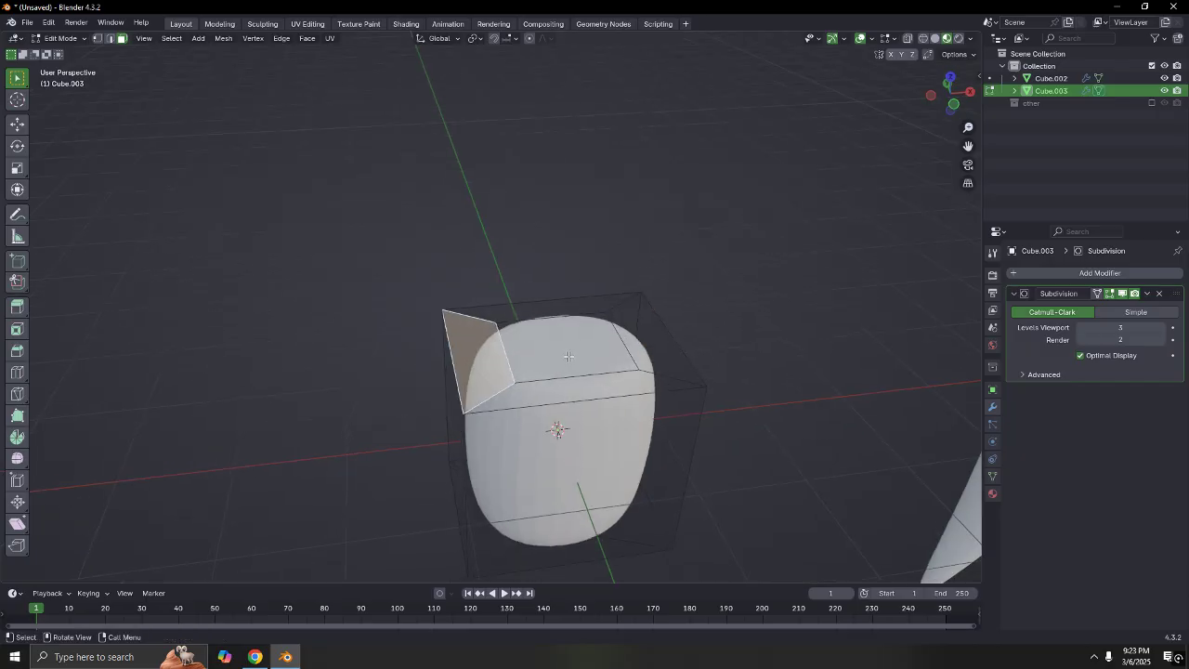
left_click(666, 347, "shift")
key("KP_1")
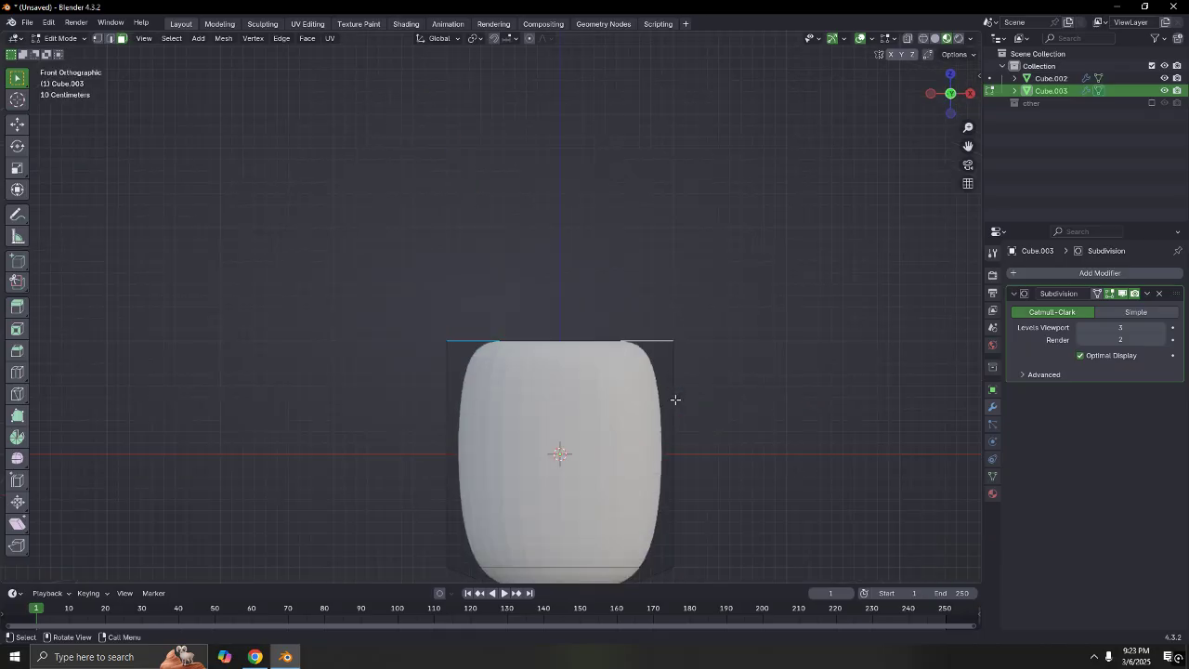
middle_click_drag(593, 393, 579, 417, "shift")
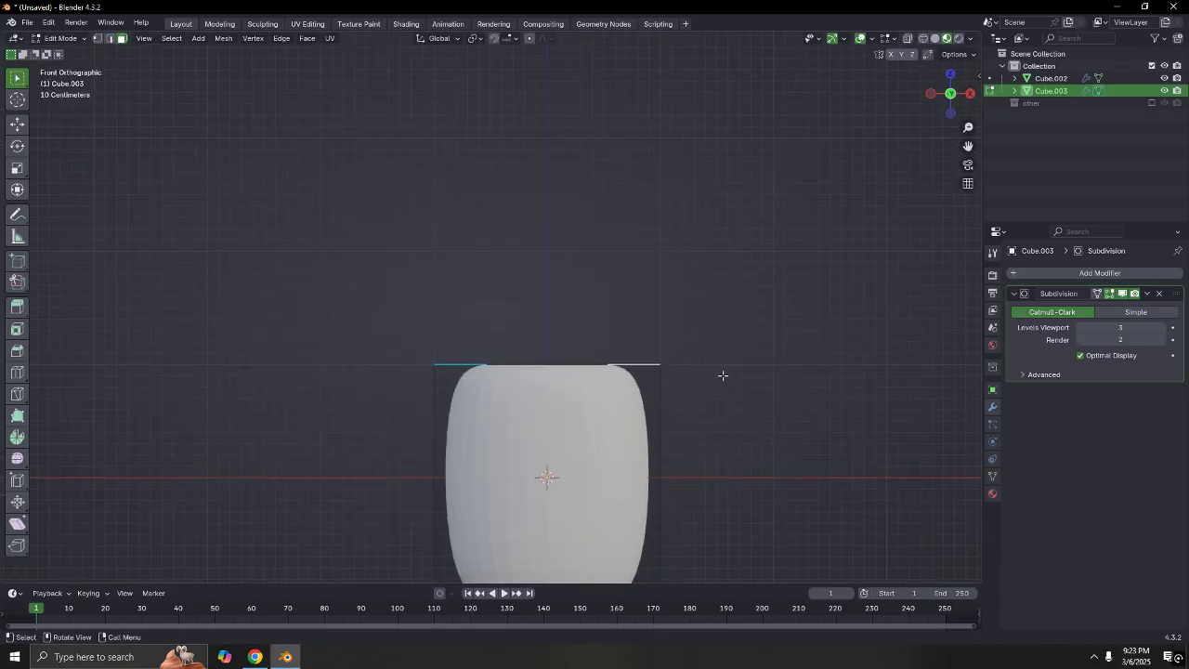
key("KP_8")
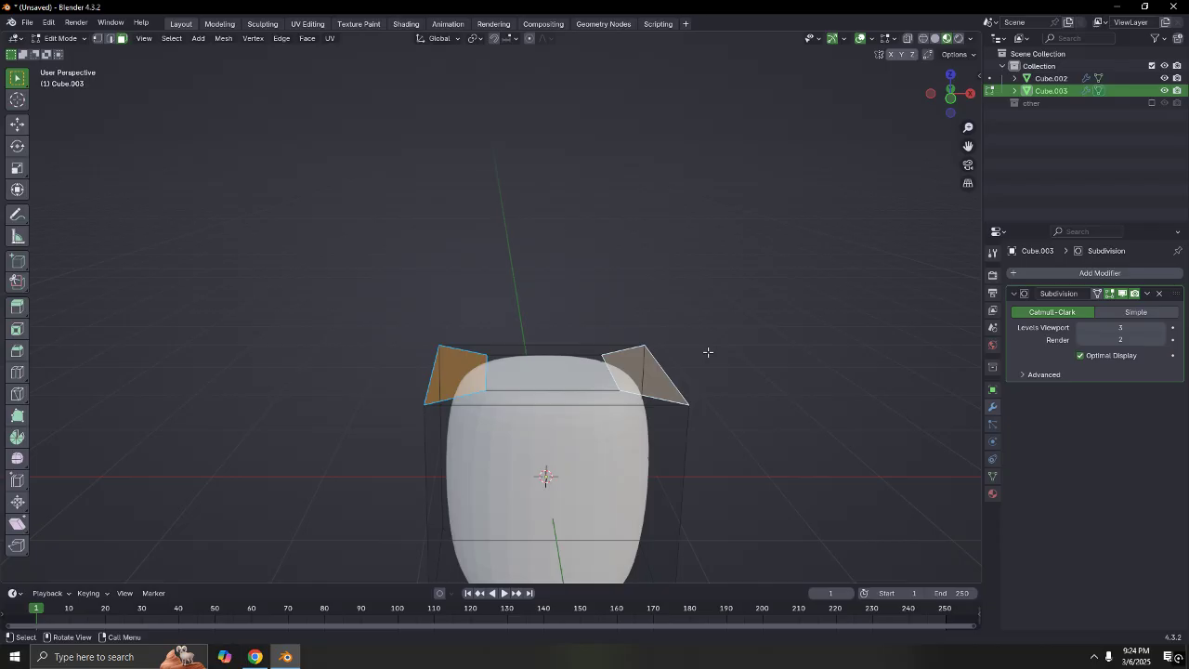
key("g")
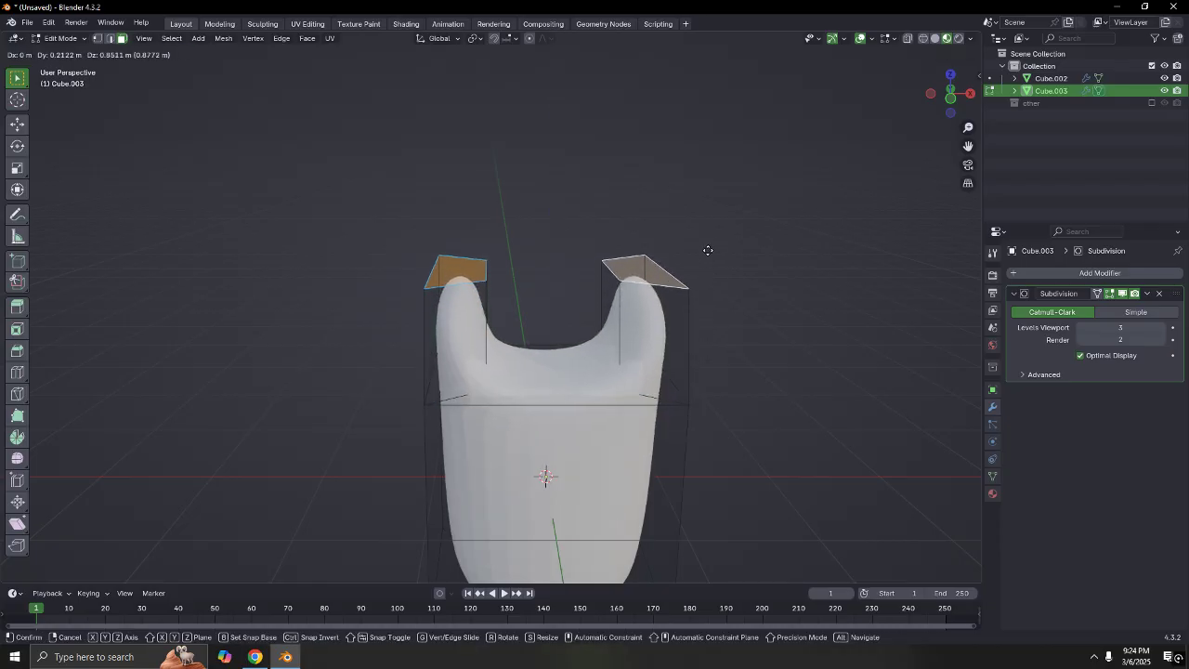
left_click(708, 232)
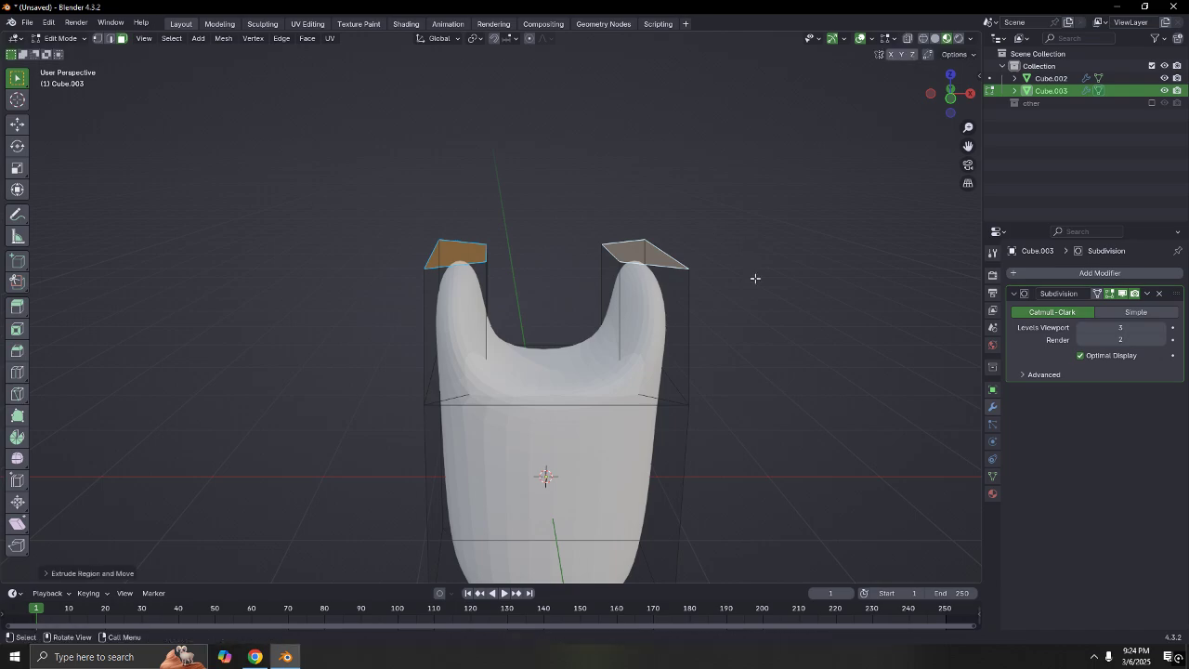
Try scaling the prong tips closer together along the X axis, and undo the scaling and the extrusion
key("s")
key("x")
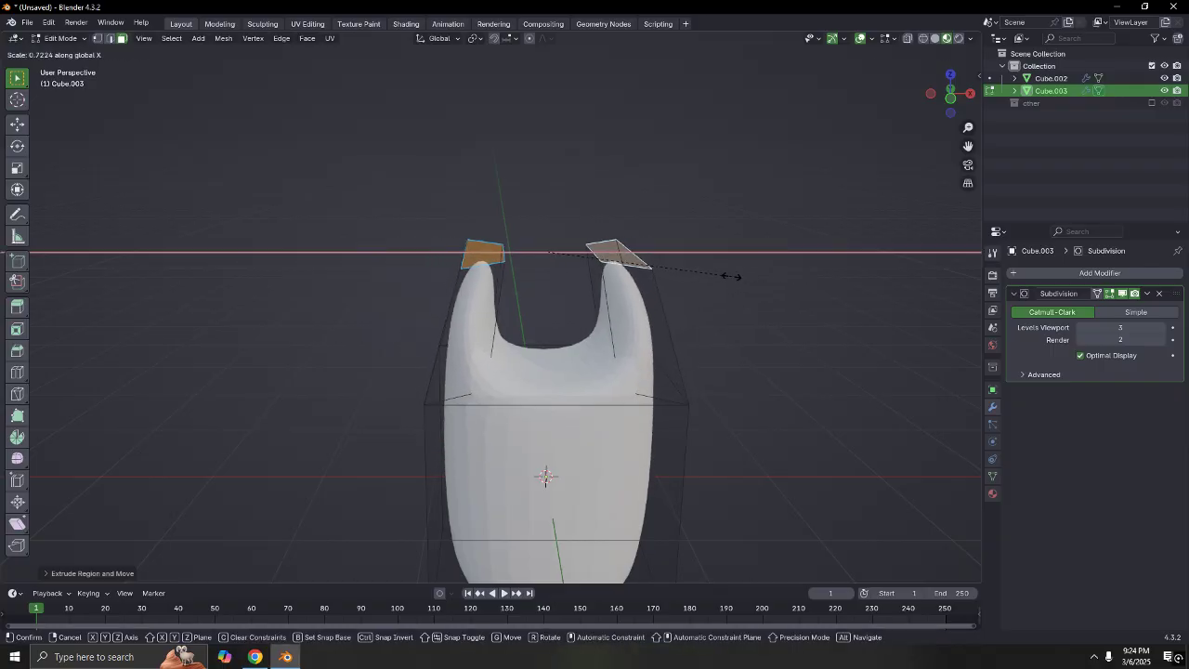
left_click(780, 268)
middle_click_drag(780, 268, 642, 305)
key("ctrl+z")
Select both top faces flanking the inset face and extrude them about 1 m upward along Z to form two prongs
scroll(630, 358, "up", 3)
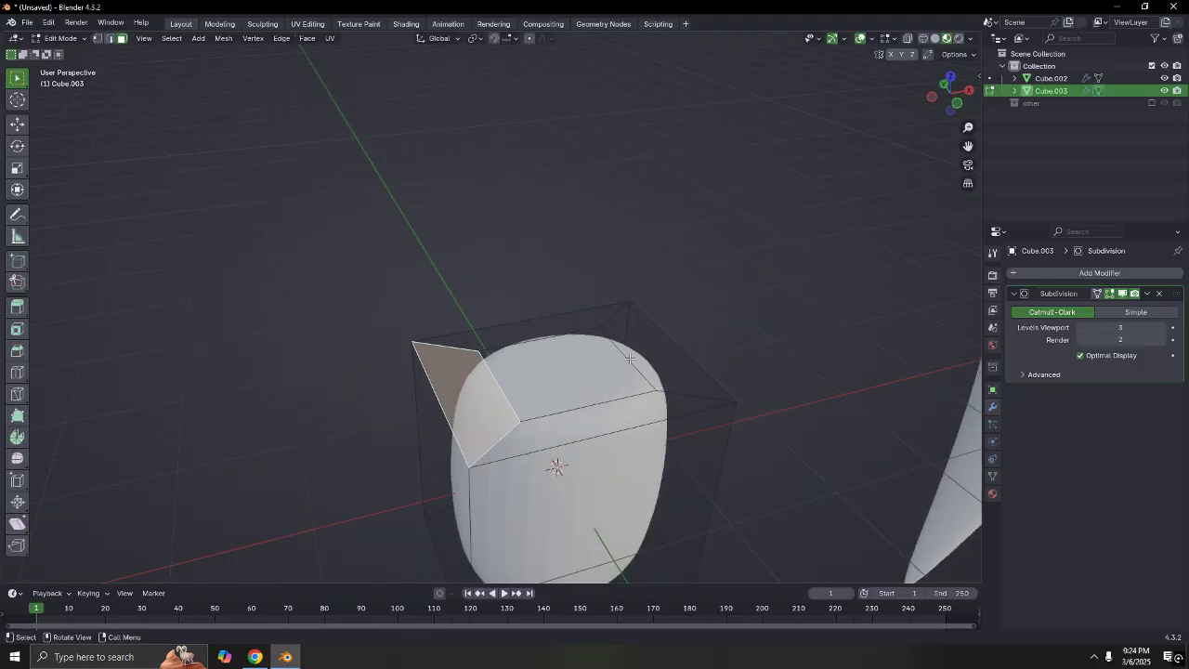
left_click(654, 349, "shift")
middle_click_drag(654, 350, 526, 275)
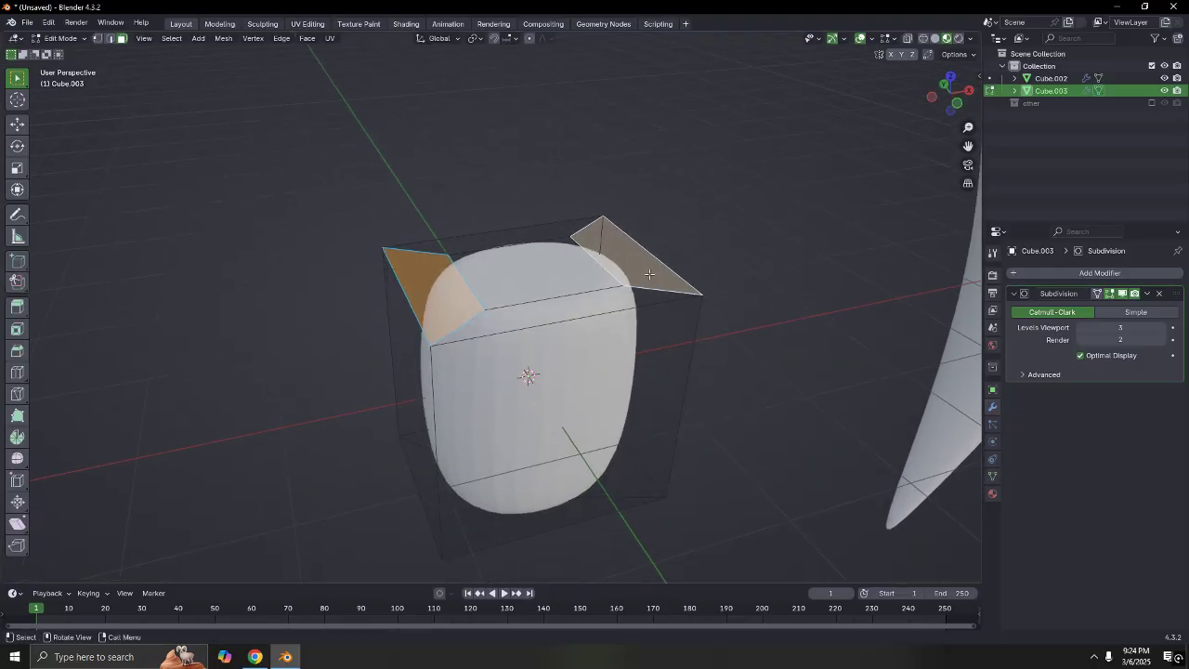
middle_click_drag(649, 274, 645, 268)
key("e")
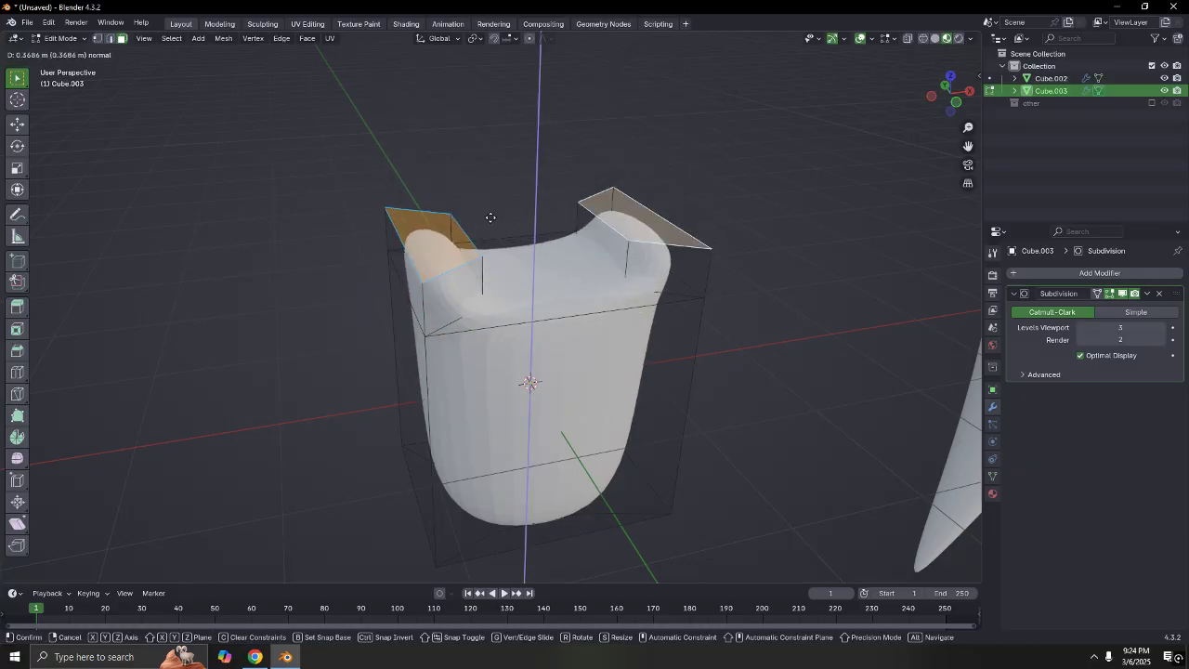
key("x")
key("z")
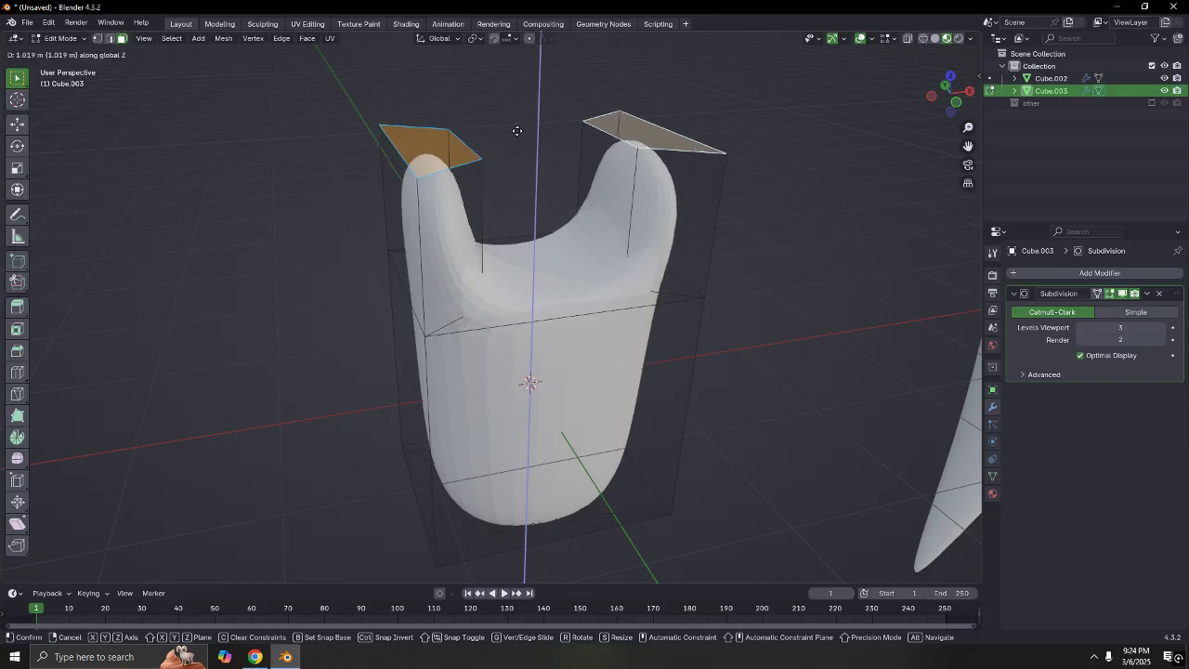
key("x")
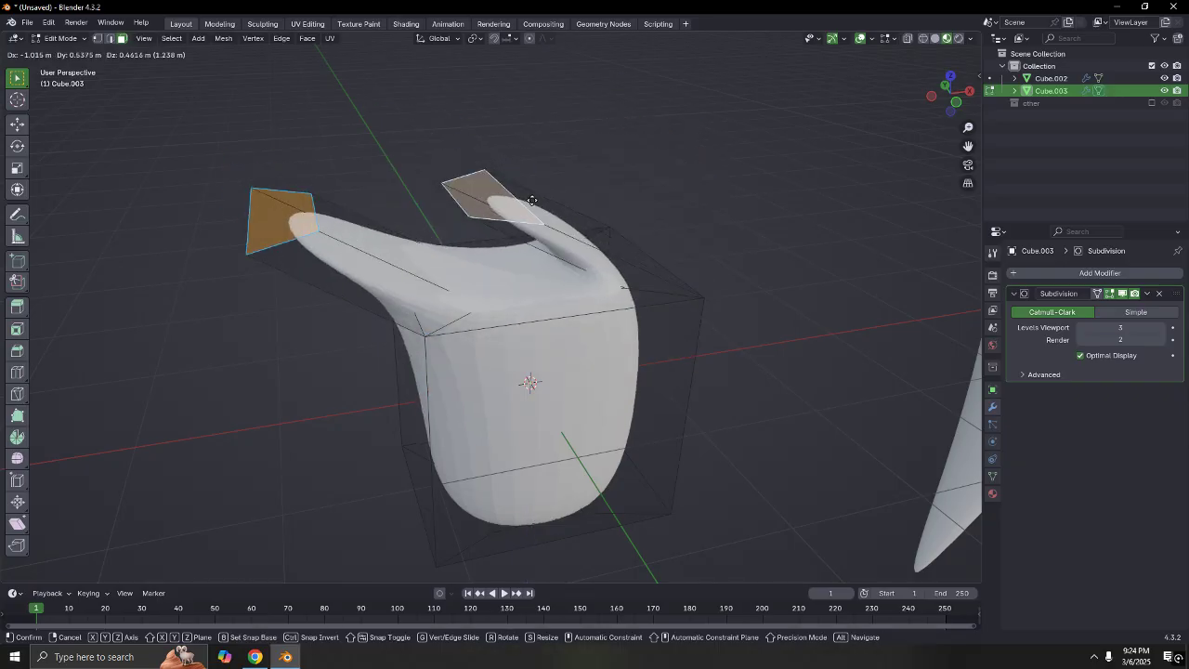
key("z")
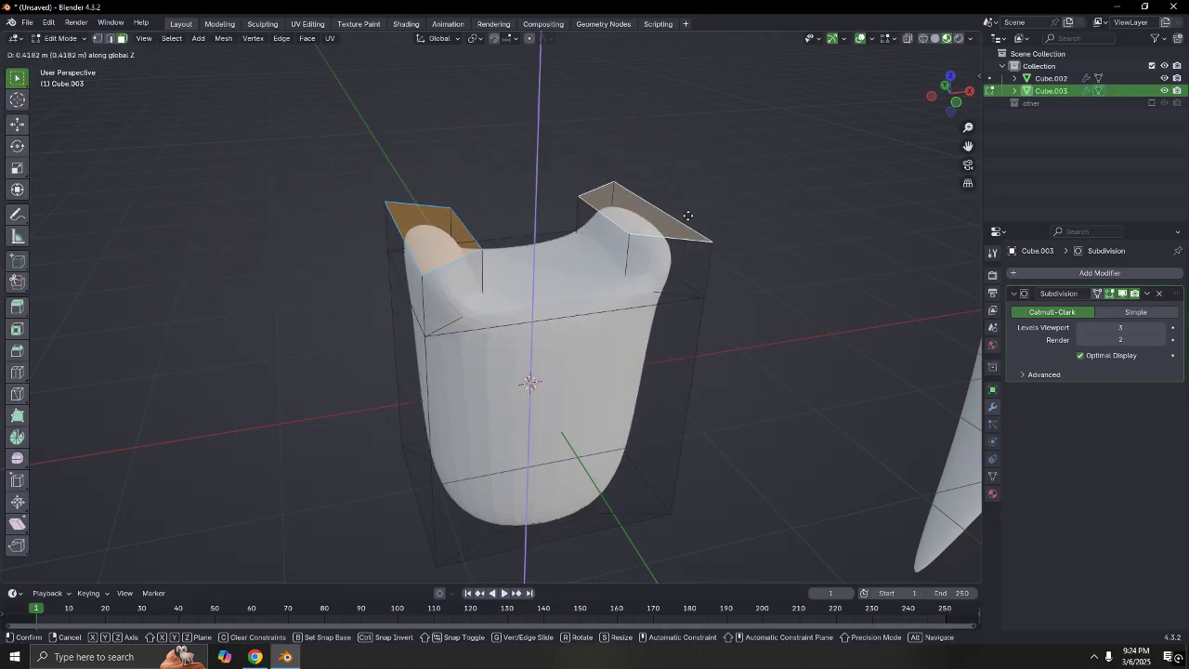
left_click(667, 133)
Scale the two prong tip faces down along the Y axis so the prongs taper
middle_click_drag(666, 133, 622, 273)
key("s")
key("y")
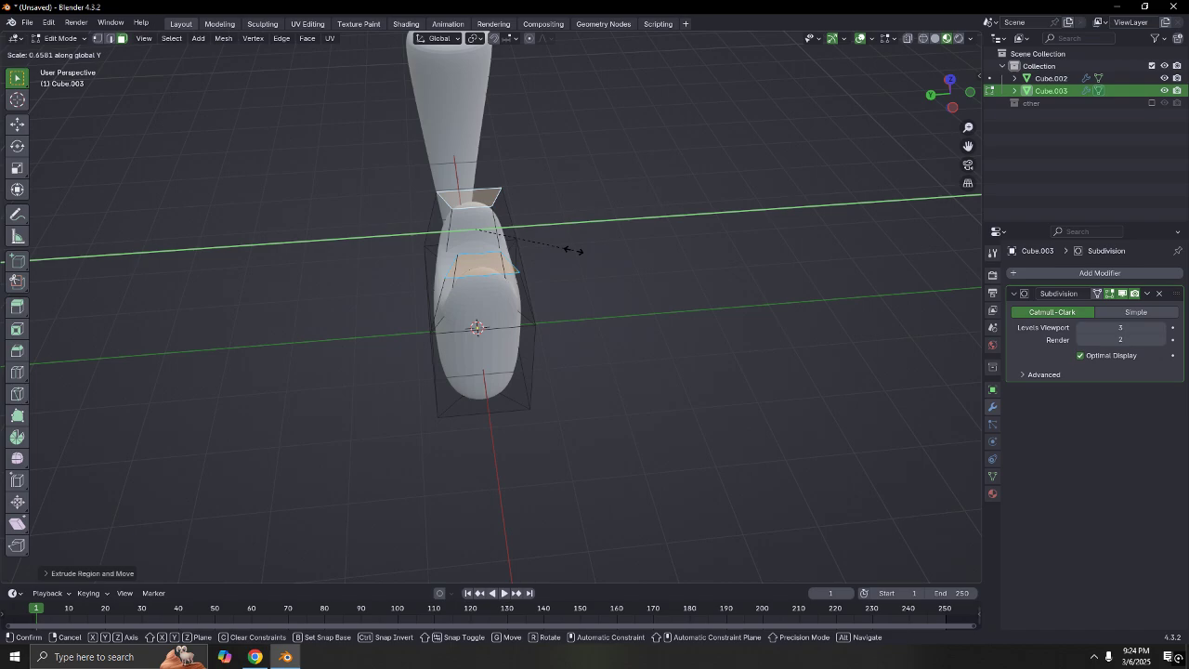
left_click(539, 244)
middle_click_drag(549, 242, 563, 292)
key("Tab")
key("Tab")
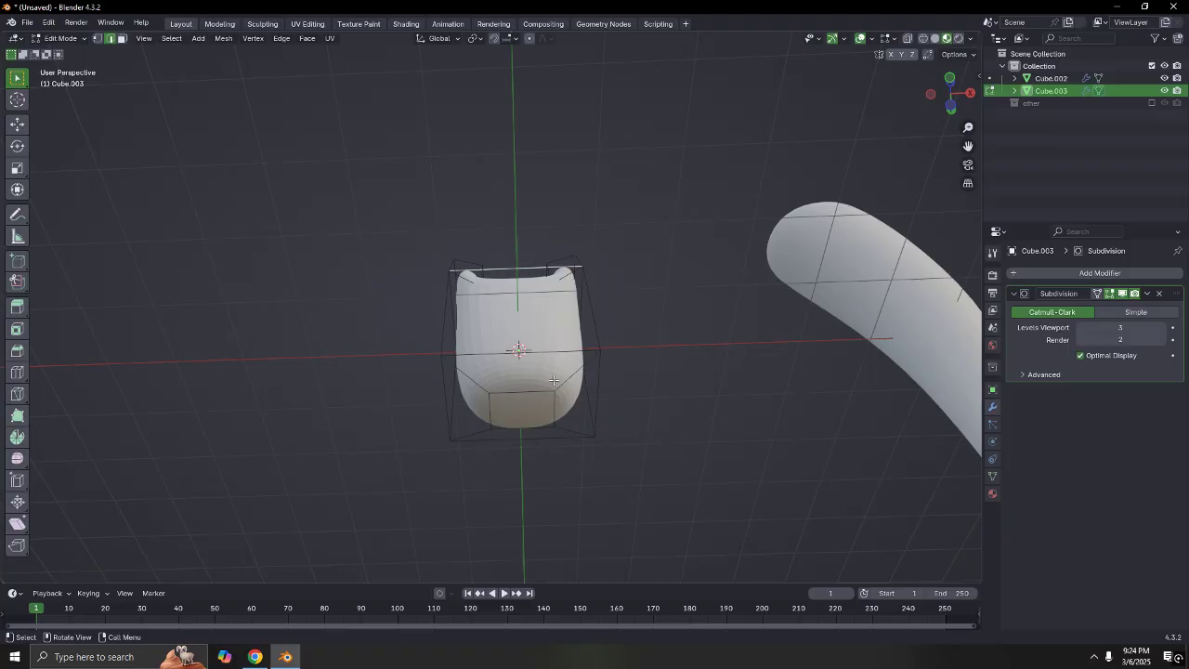
Select the bottom face with its four surrounding faces and move them up along Z in front view to shorten the tooth
left_click(502, 403, "shift")
left_click(470, 396, "shift")
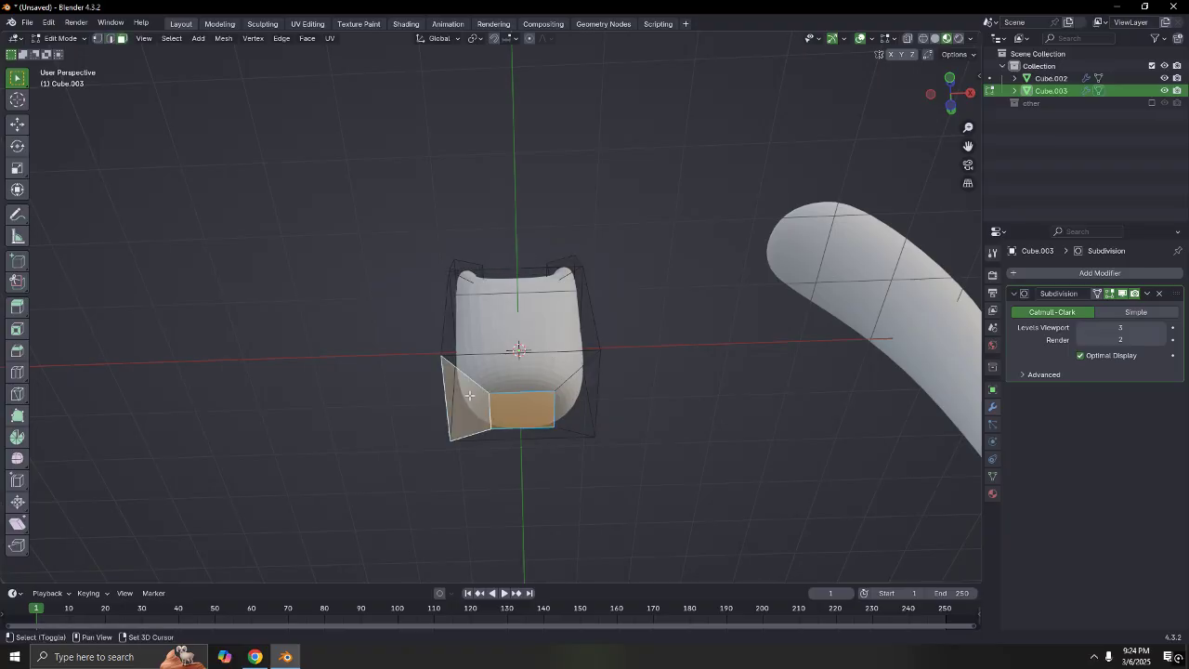
left_click(529, 379, "shift")
left_click(565, 405, "shift")
left_click(545, 433, "shift")
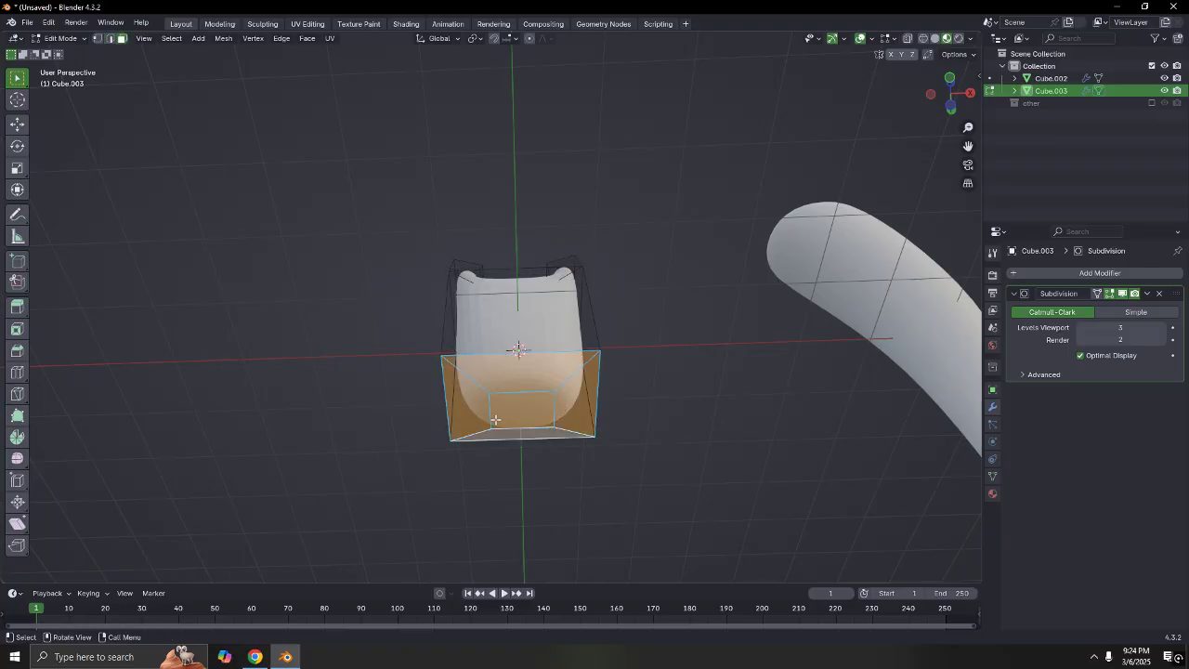
key("KP_1")
scroll(544, 419, "up", 5)
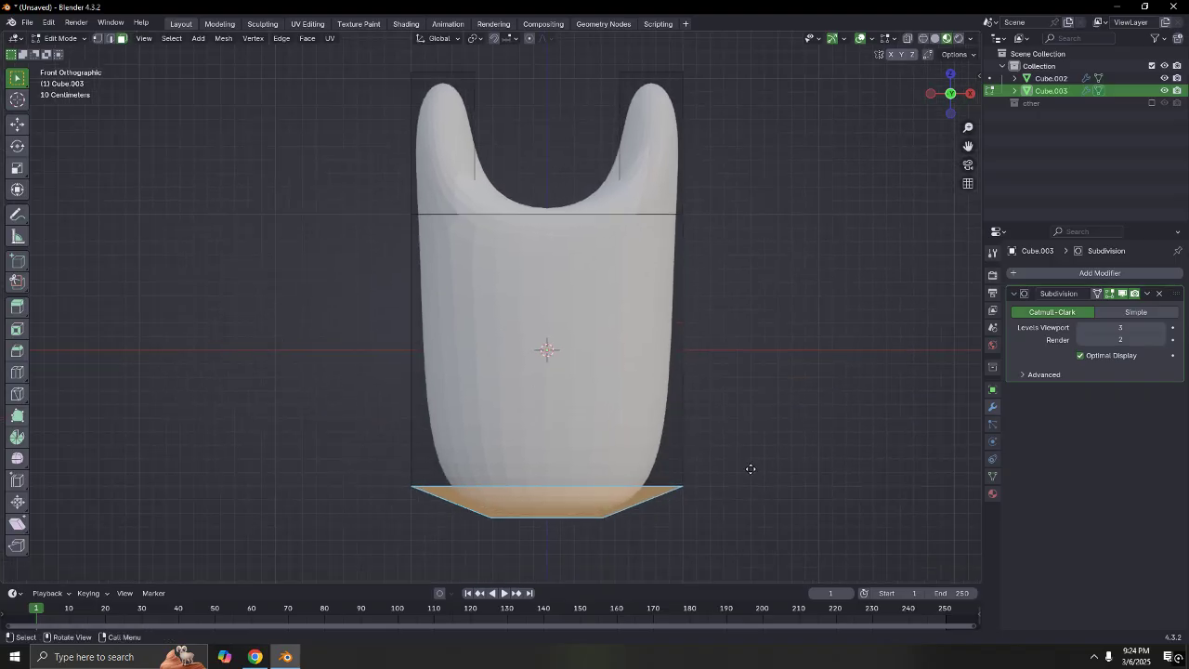
key("g")
key("z")
left_click(730, 369)
Scale the selected bottom faces outward to widen the base and adjust their height along the Z axis
key("s")
left_click(789, 405)
key("g")
key("z")
left_click(791, 469)
key("s")
left_click(831, 477)
key("g")
key("z")
left_click(824, 471)
Clear the selection and add a centred horizontal loop cut around the tooth's body
key("alt+a")
scroll(691, 249, "down", 3)
key("ctrl+r")
left_click(626, 316)
right_click(727, 310)
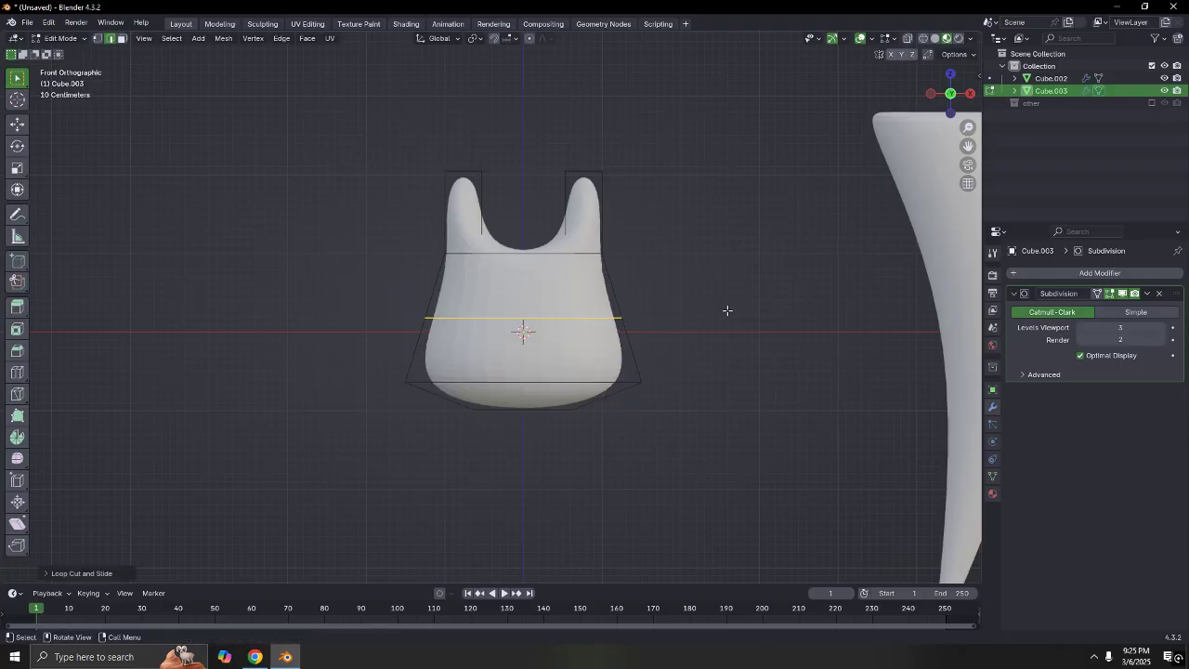
Scale the new edge loop inward to about 0.73 and slide it along the body
key("s")
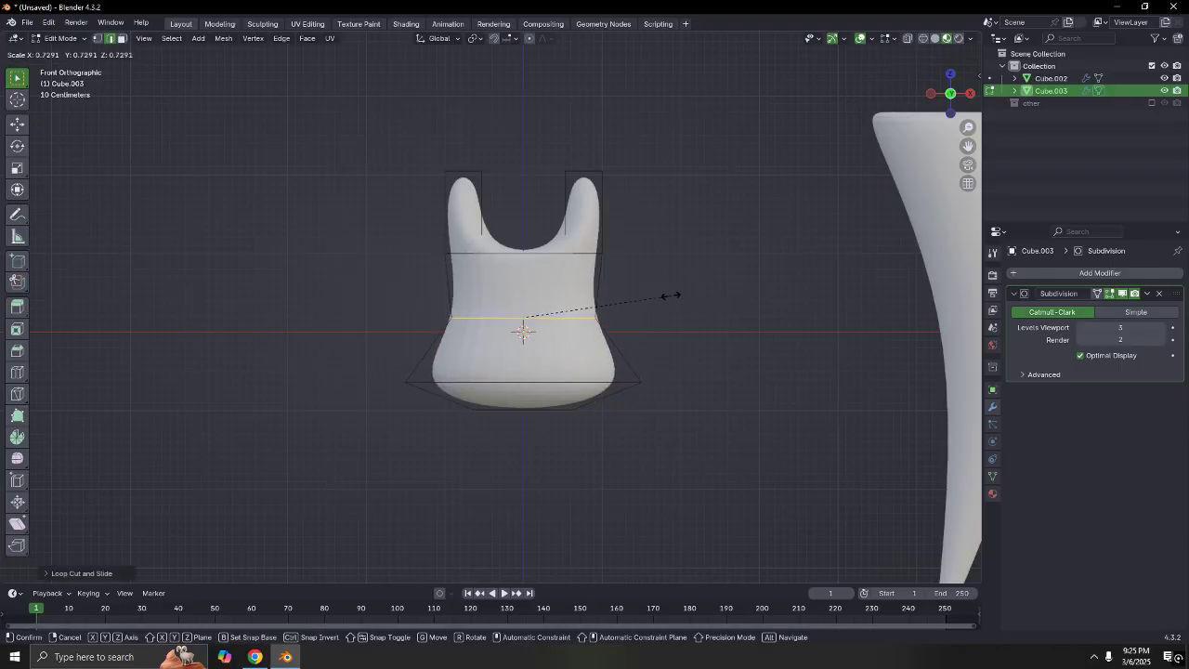
left_click(671, 295)
key("g")
key("g")
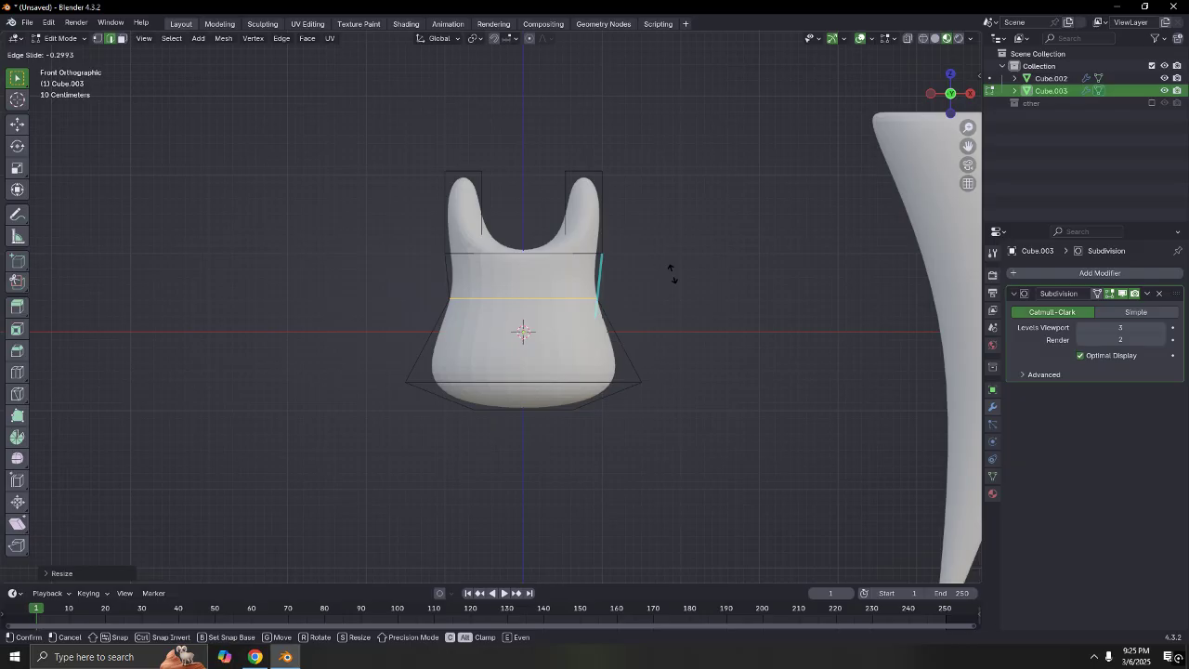
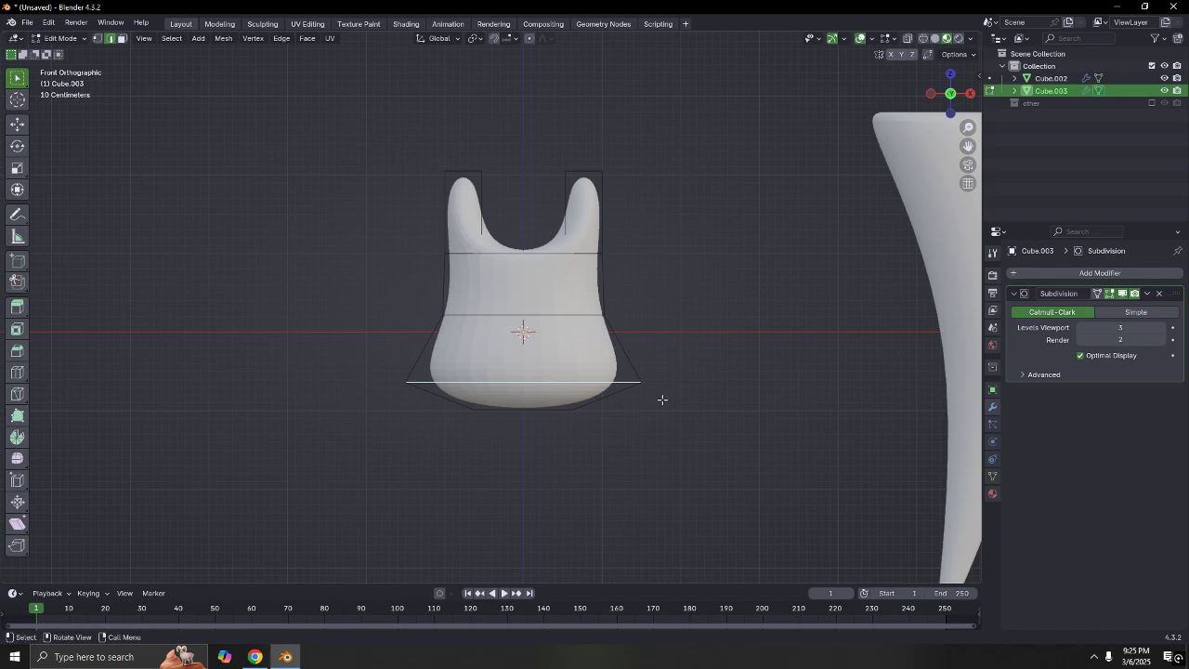
Scale the lower edge loop around the base inward to slim the flared bottom of the tooth
key("s")
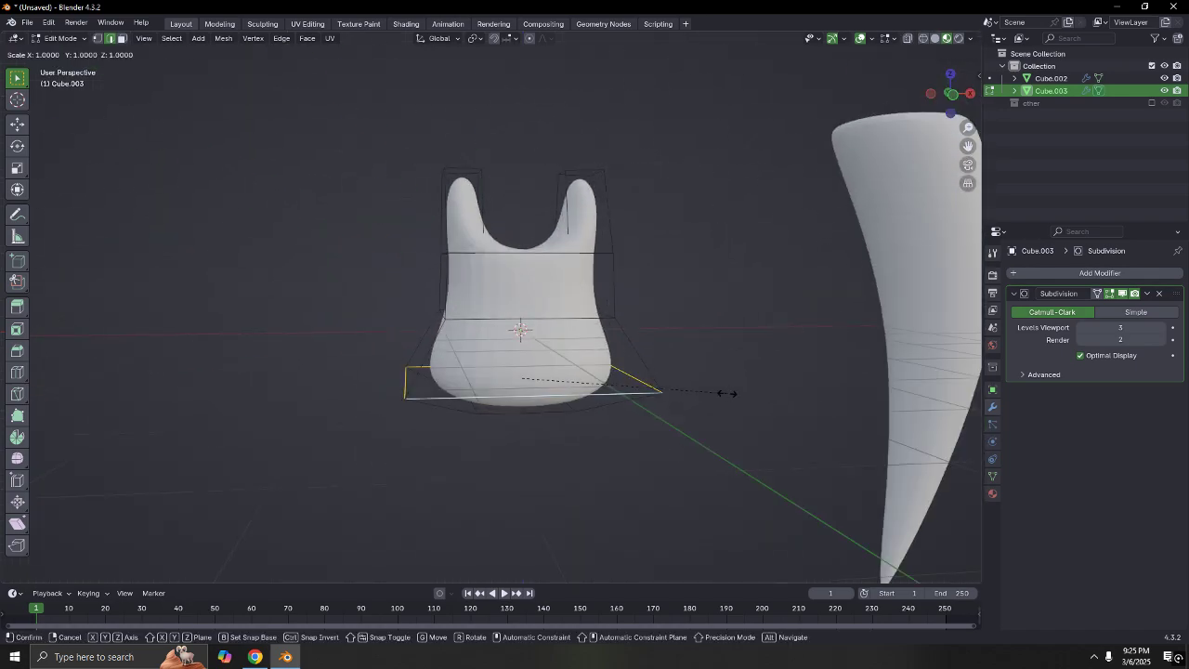
left_click(696, 379)
key("Tab")
middle_click_drag(690, 353, 553, 420)
key("Tab")
key("s")
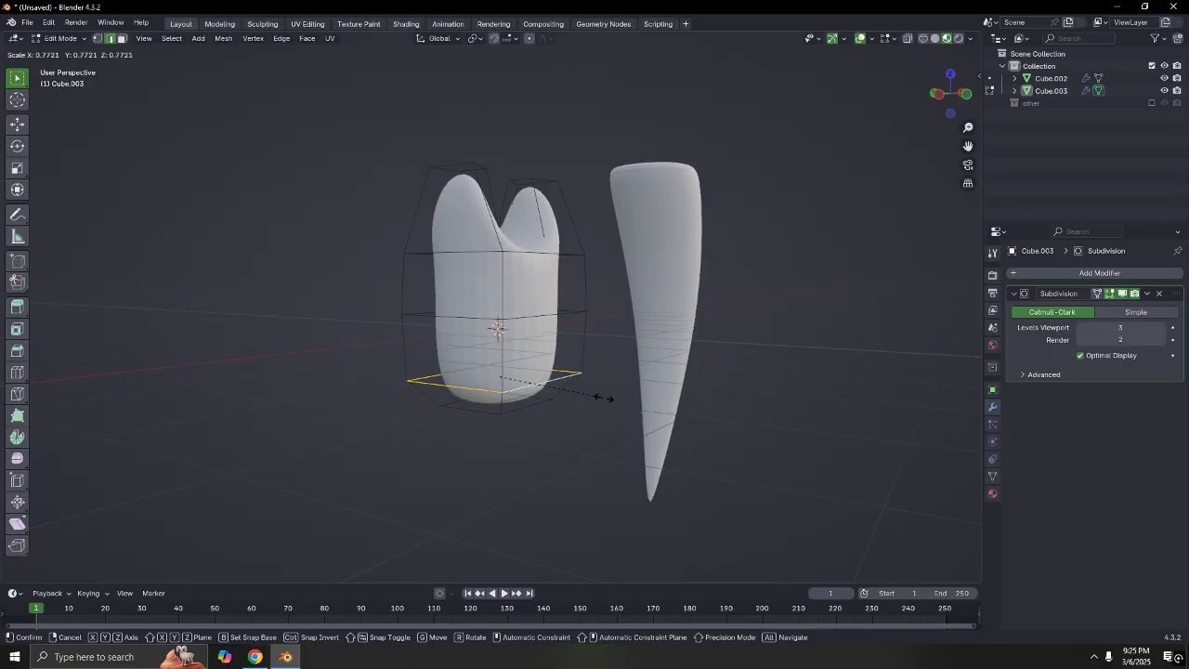
left_click(615, 397)
middle_click_drag(615, 397, 588, 281)
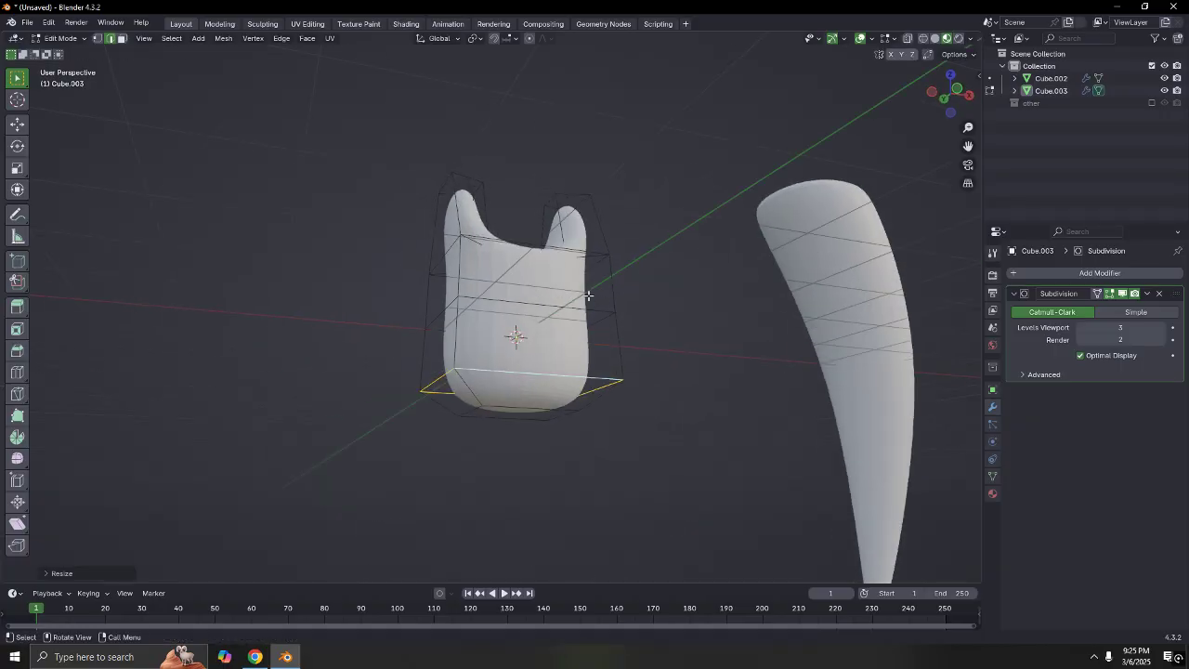
Select the middle edge loop and move it about -0.11 m along the X axis in front view
left_click(588, 310)
key("KP_1")
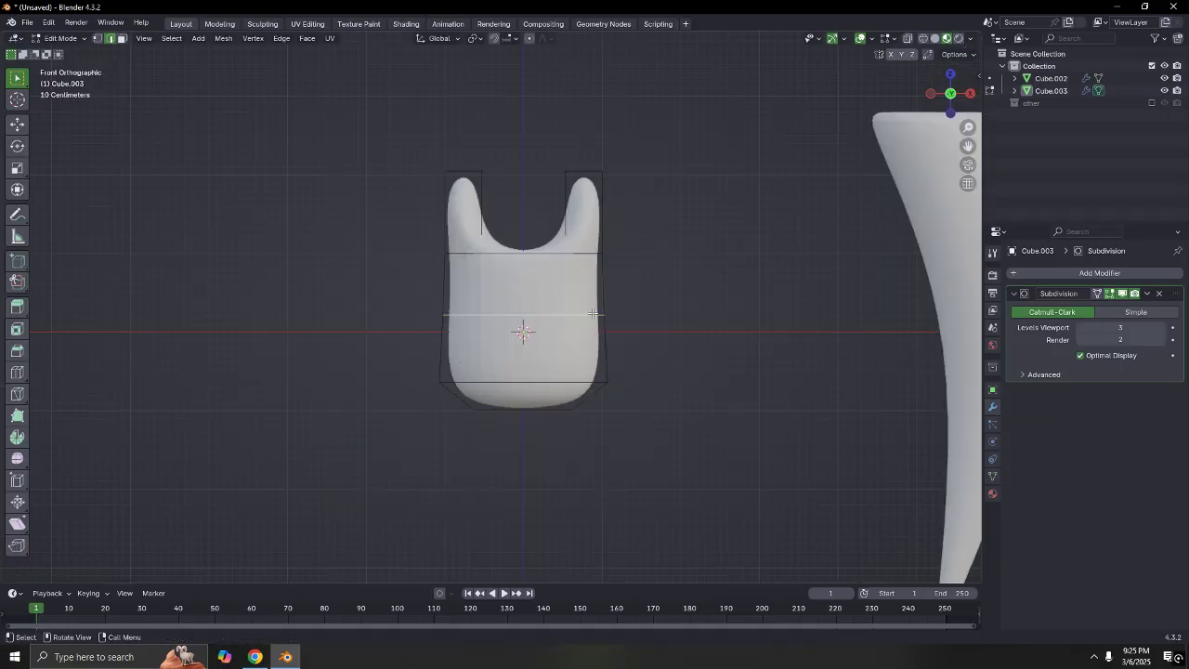
key("g")
key("x")
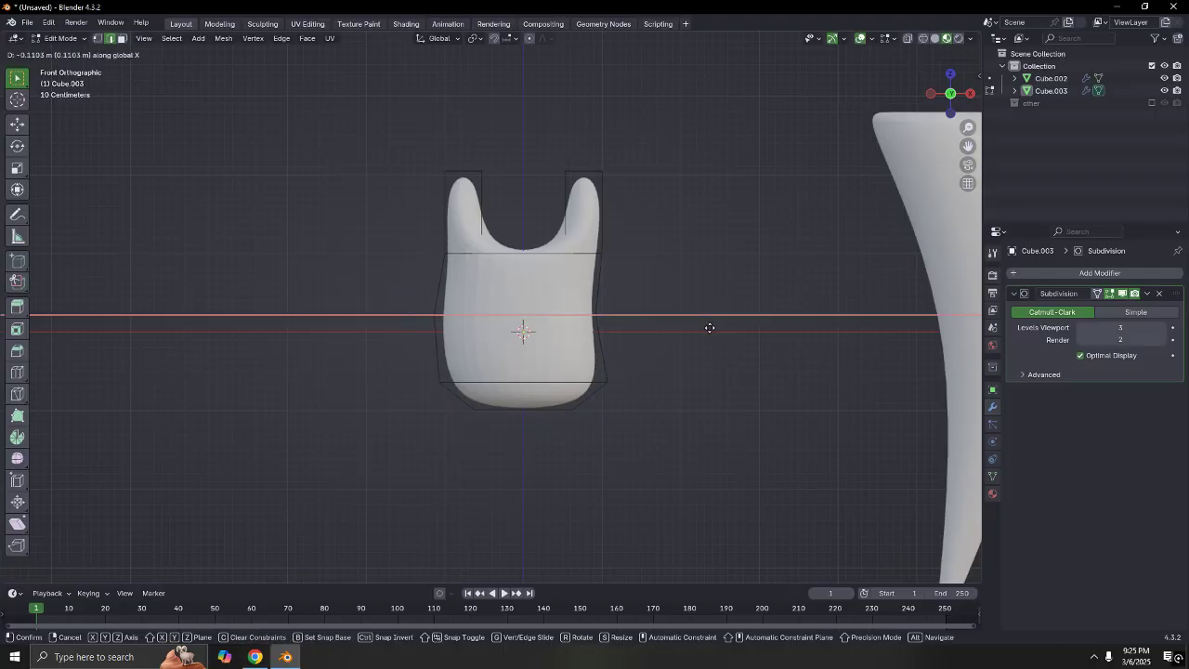
left_click(709, 327)
Try to move one corner vertex of the tooth's bottom face up along the Z axis
middle_click_drag(693, 337, 682, 307)
left_click(531, 388)
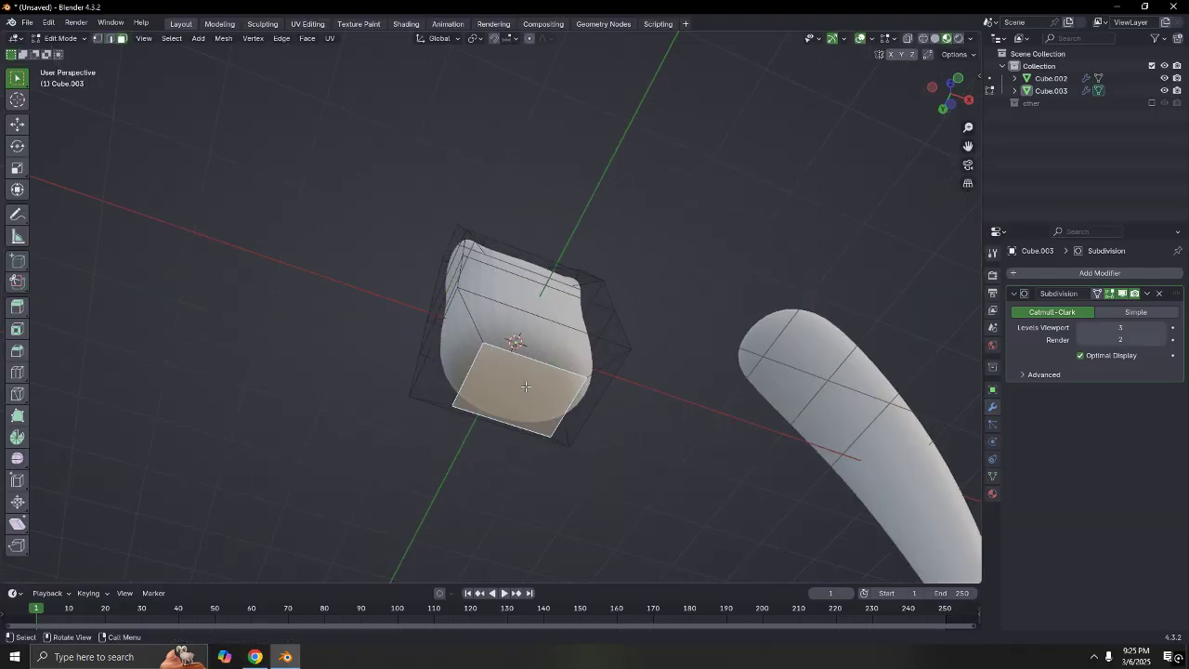
key("1")
left_click(484, 343)
scroll(486, 353, "up", 4)
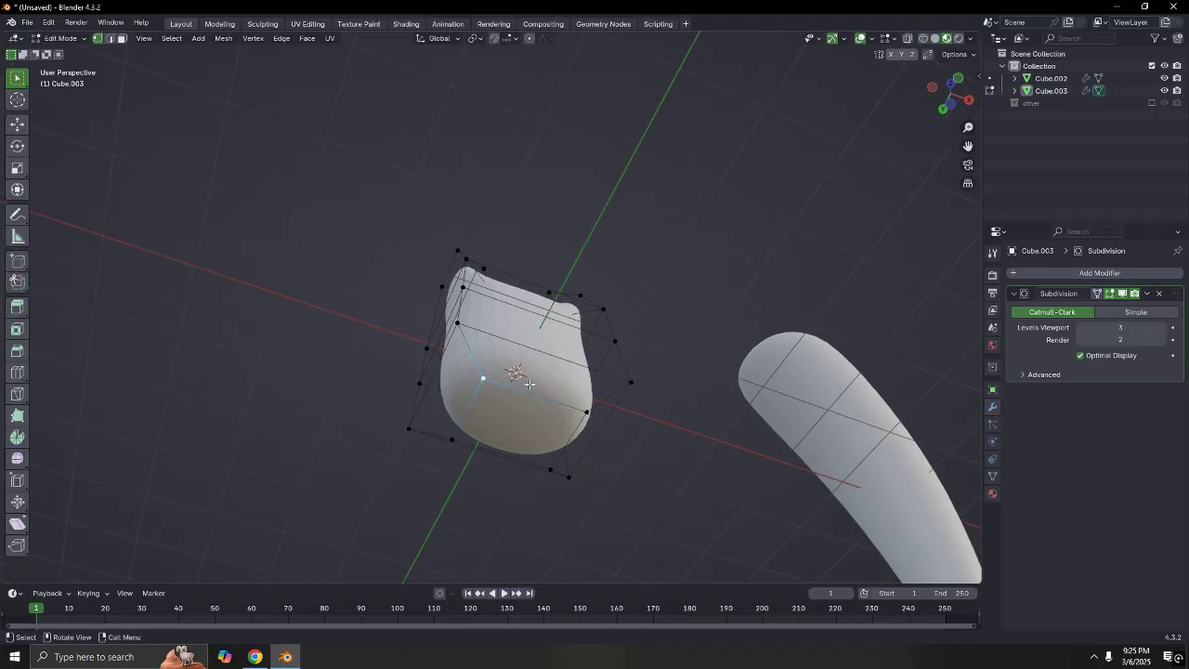
middle_click_drag(542, 426, 557, 390)
key("g")
key("z")
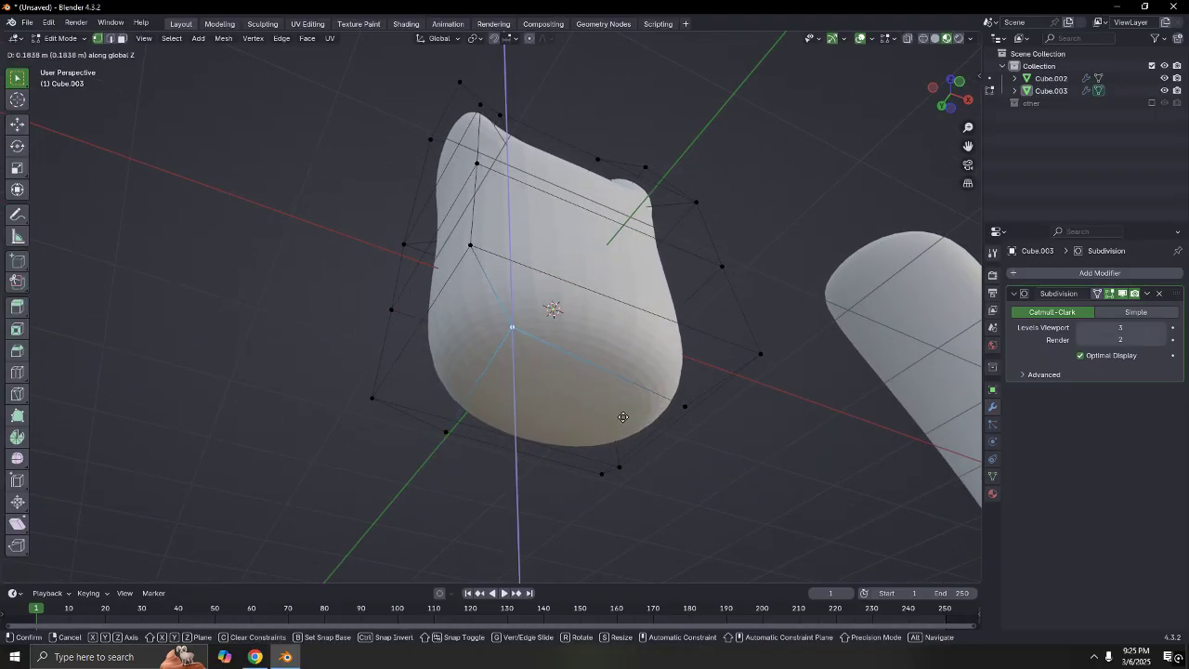
key("Escape")
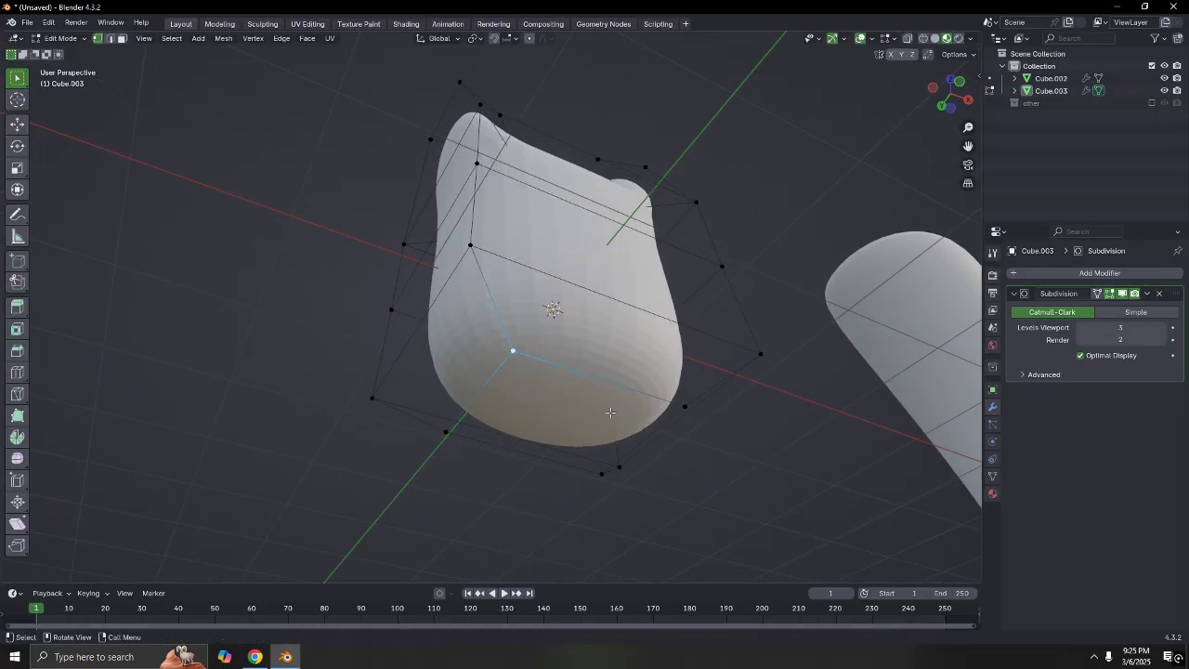
Inset the bottom face of the two-pronged tooth to create a smaller inner face
key("3")
left_click(609, 422)
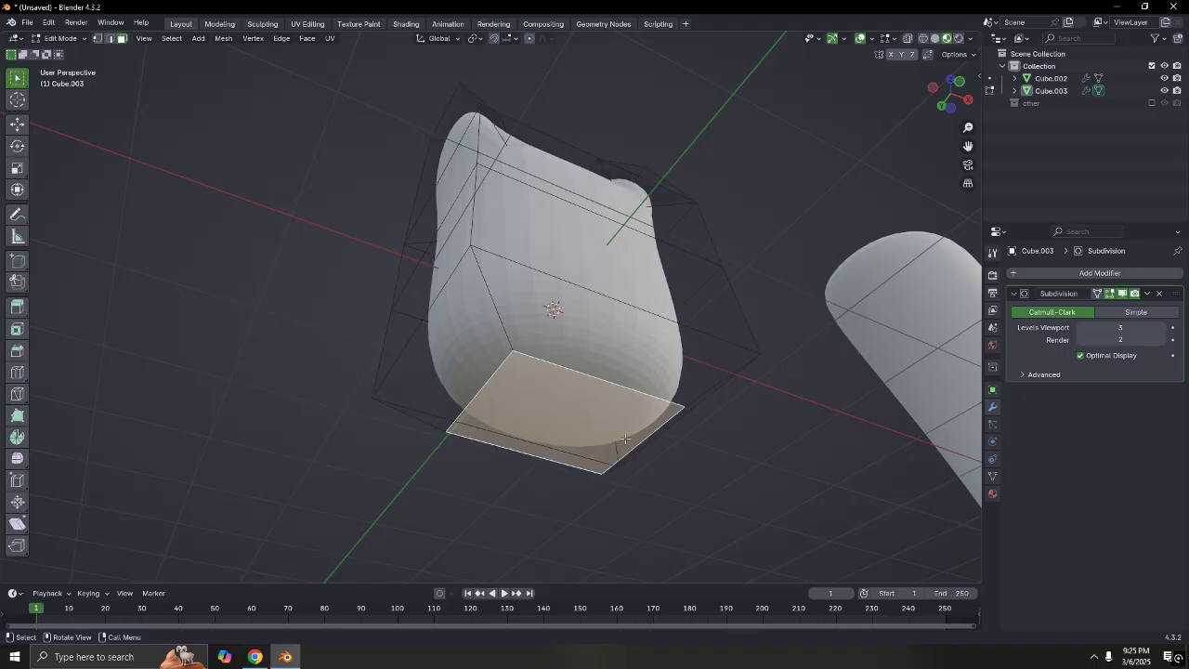
key("i")
left_click(709, 441)
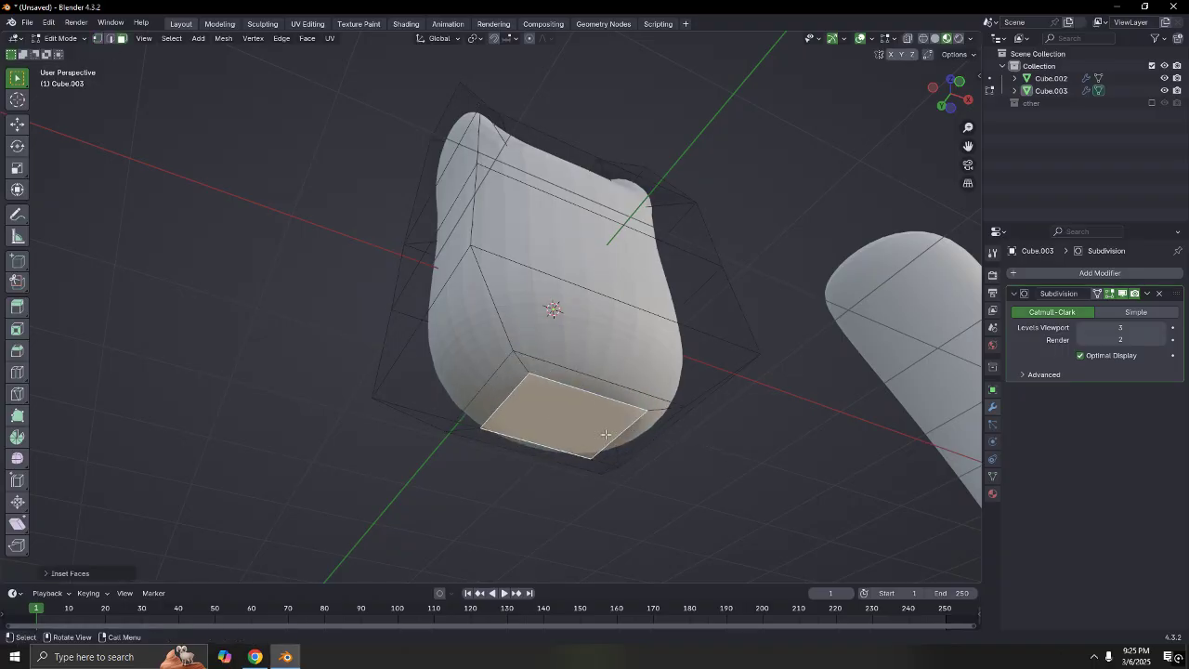
Move one corner vertex of the inset bottom face up along the Z axis and the opposite corner vertex down along Z
key("1")
left_click(531, 376)
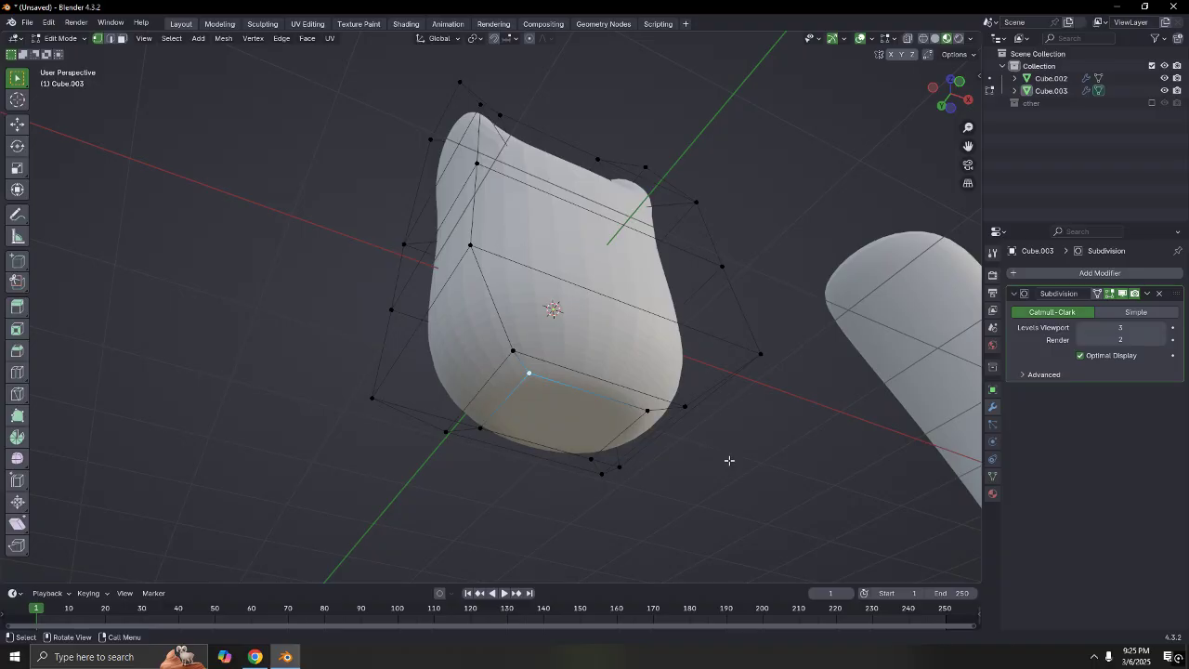
key("g")
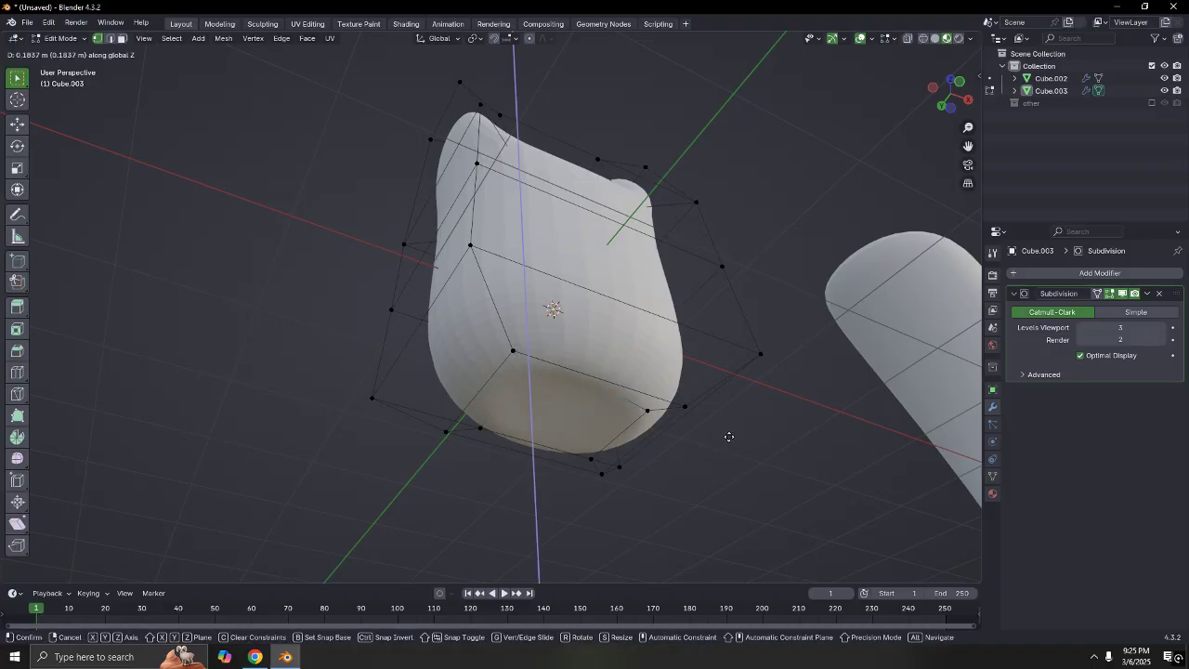
left_click(679, 430)
left_click(593, 461)
key("g")
key("z")
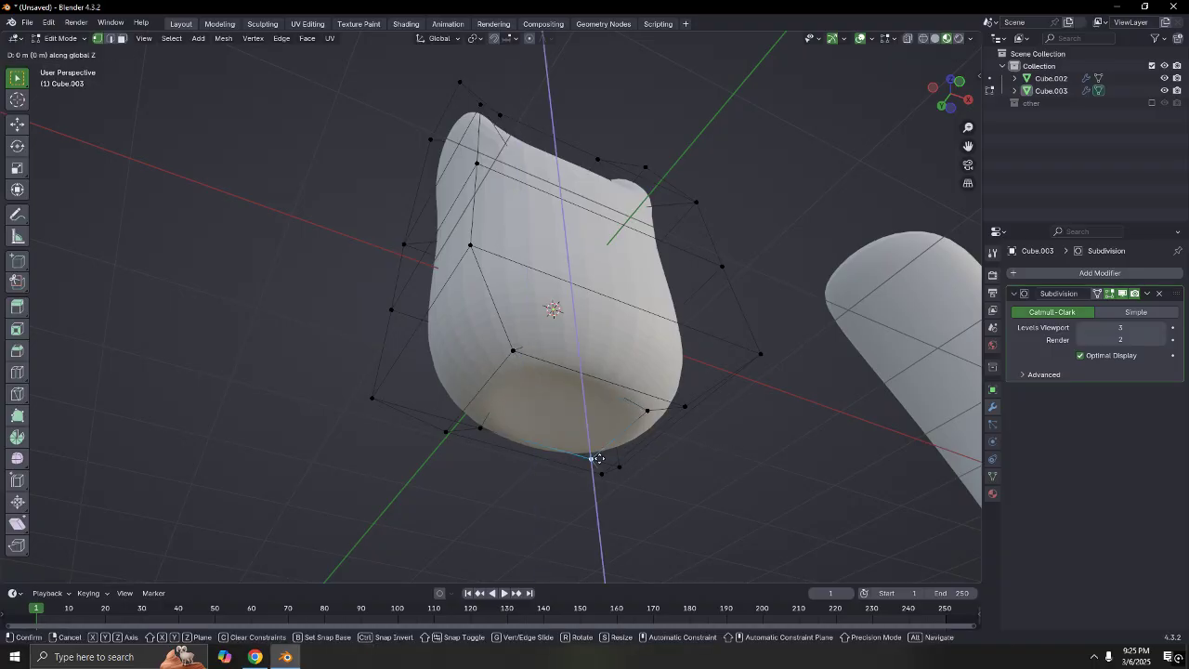
left_click(685, 393)
Raise the outer and inset vertices at one corner of the tooth's bottom about 0.40 m along the Z axis
key("g")
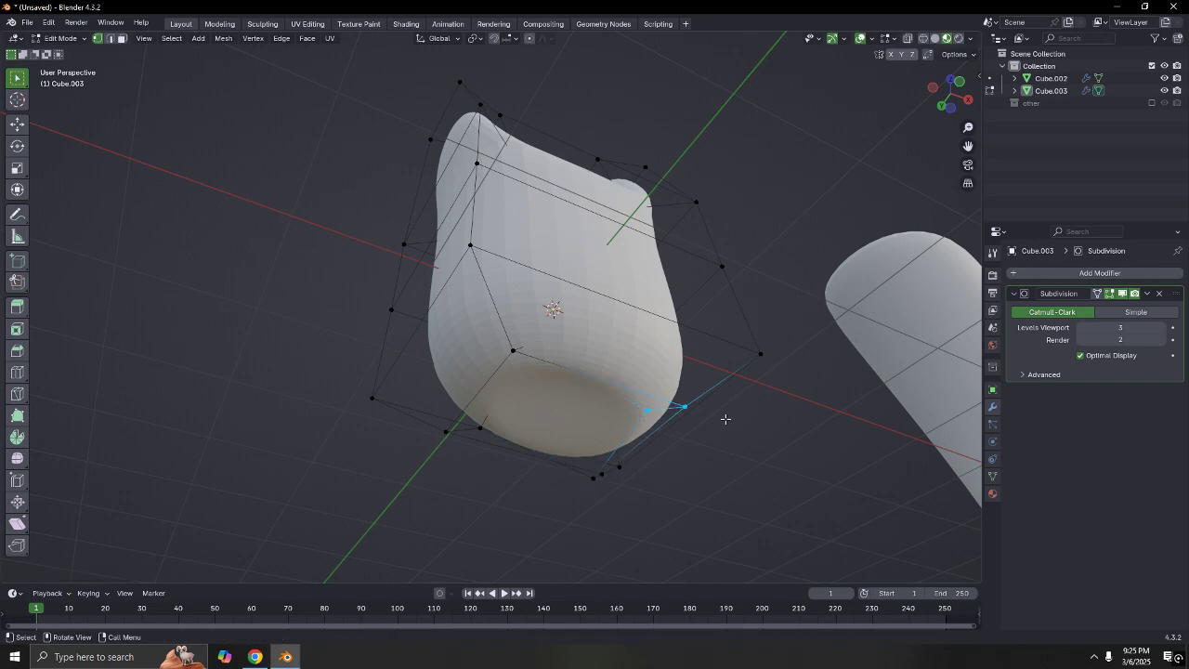
key("z")
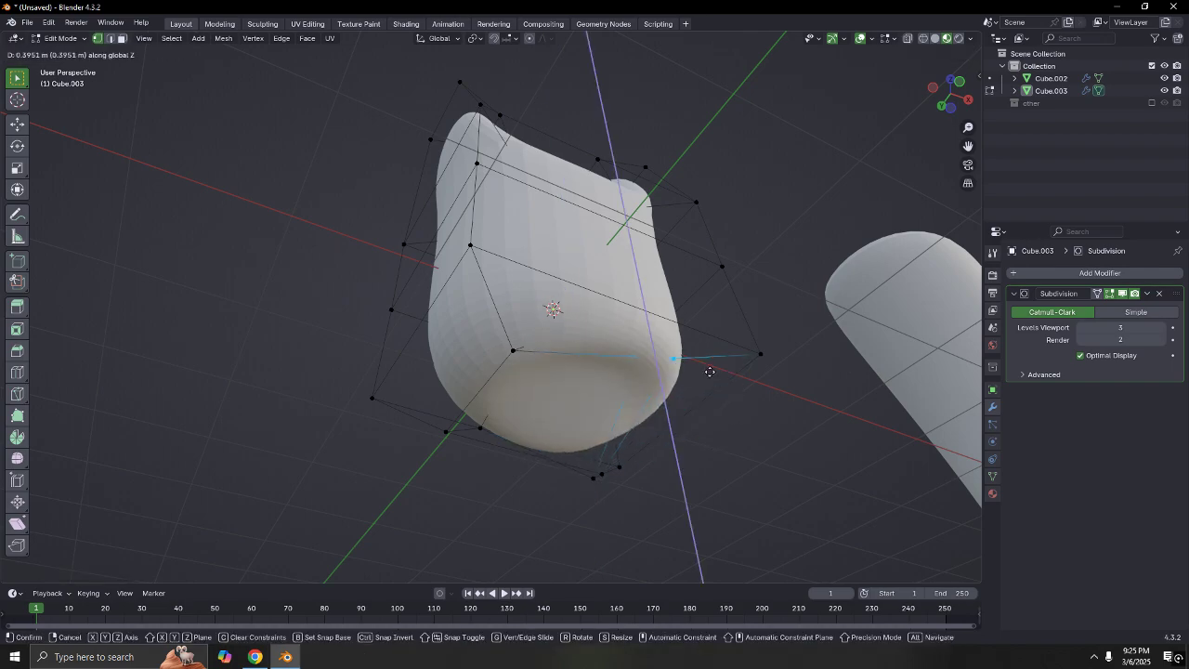
left_click(710, 372)
middle_click_drag(472, 473, 570, 416)
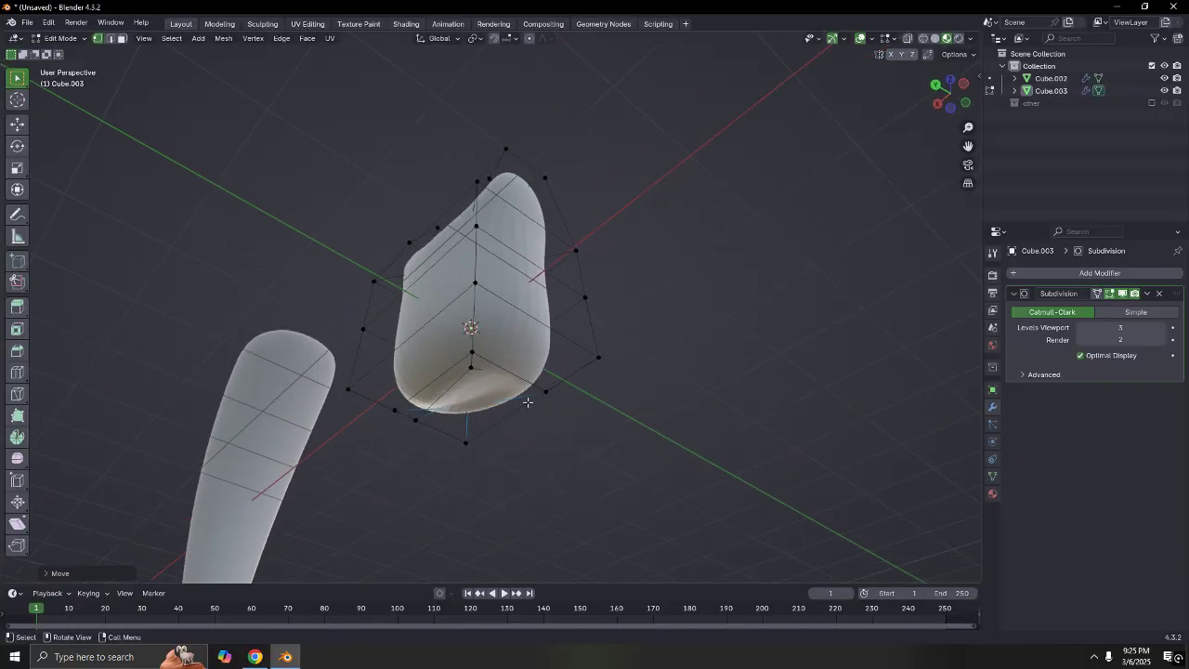
Vertex-slide corner points of the tooth's lower body upward along their vertical edges, the first slide by about 0.40
left_click_drag(470, 350, 490, 360)
key("shift+v")
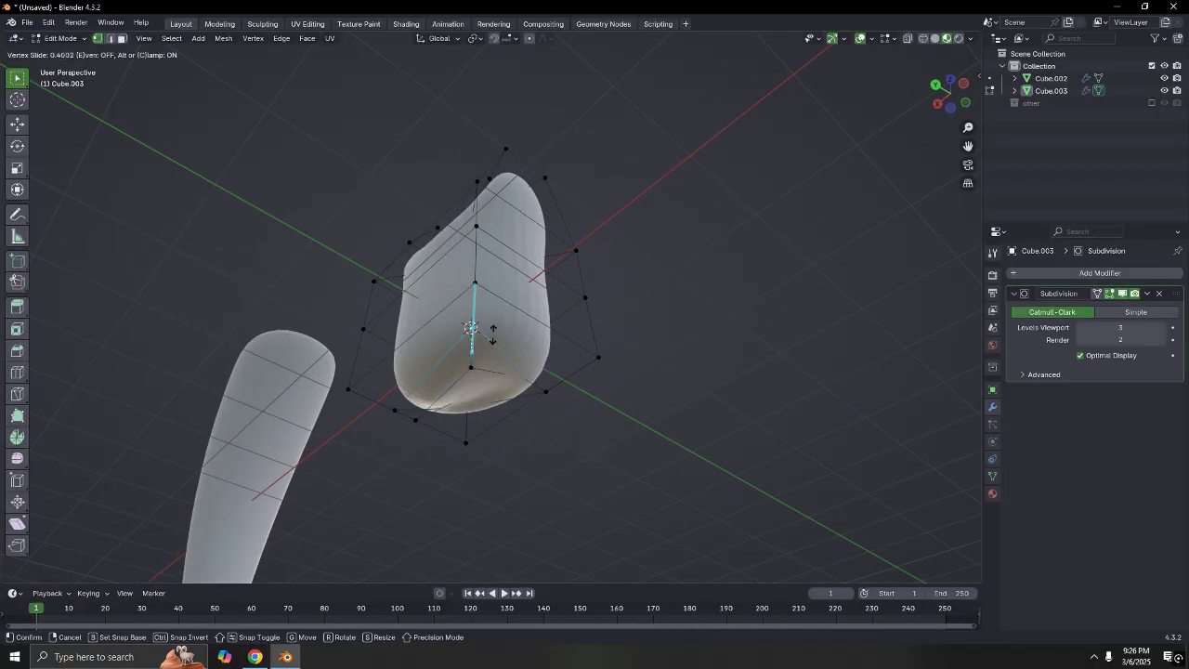
left_click(493, 336)
middle_click_drag(494, 336, 470, 329)
left_click_drag(470, 329, 462, 357)
key("shift+v")
middle_click_drag(543, 339, 560, 301)
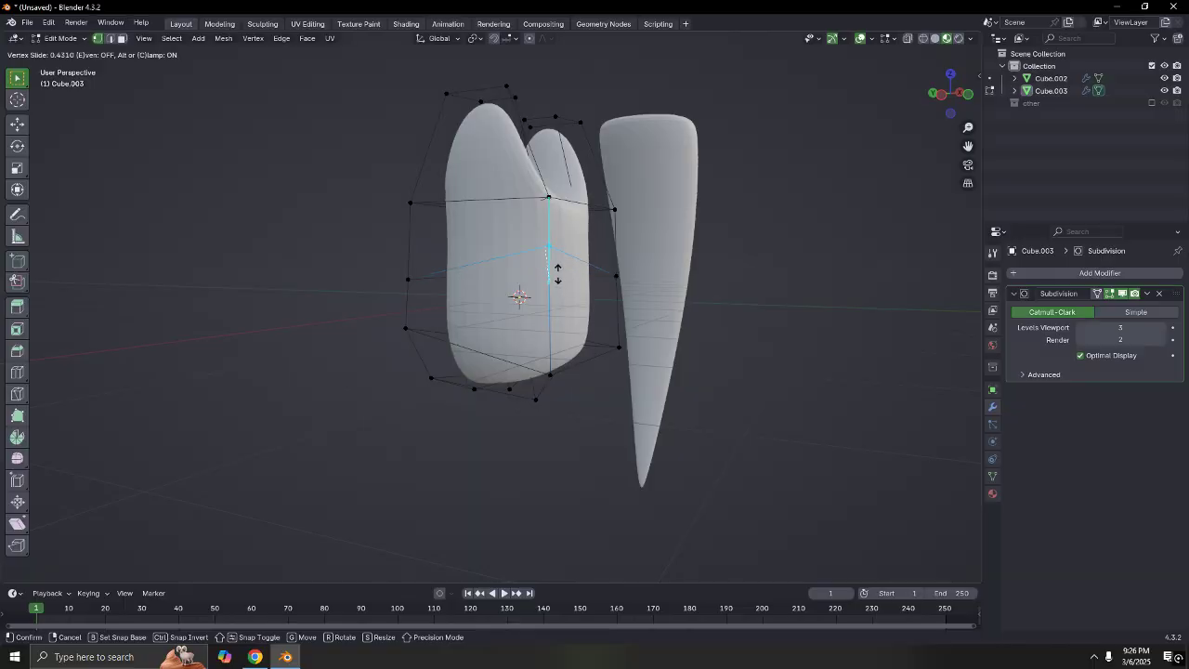
left_click(562, 293)
In top view, pull the selected corner vertex outward by about -0.28 m in X and -0.09 m in Y, and check the shape
middle_click_drag(607, 294, 524, 326)
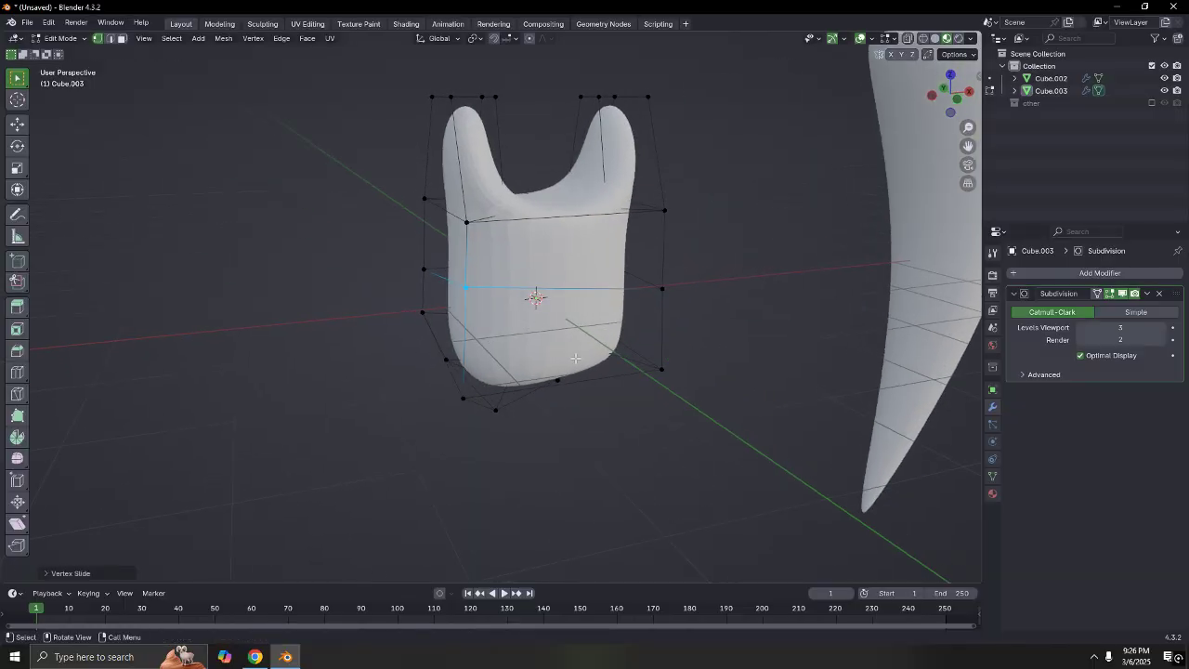
key("g")
key("KP_7")
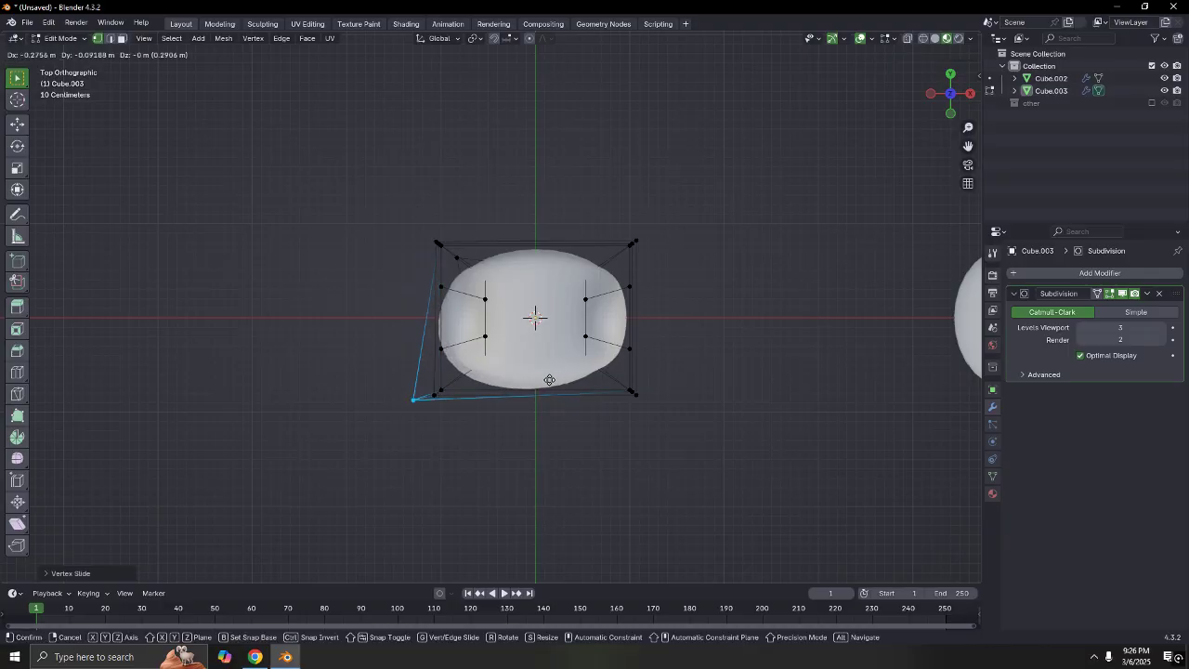
left_click(549, 377)
middle_click_drag(669, 433, 674, 291)
key("Tab")
scroll(504, 358, "up", 4)
middle_click_drag(504, 358, 500, 268)
key("Tab")
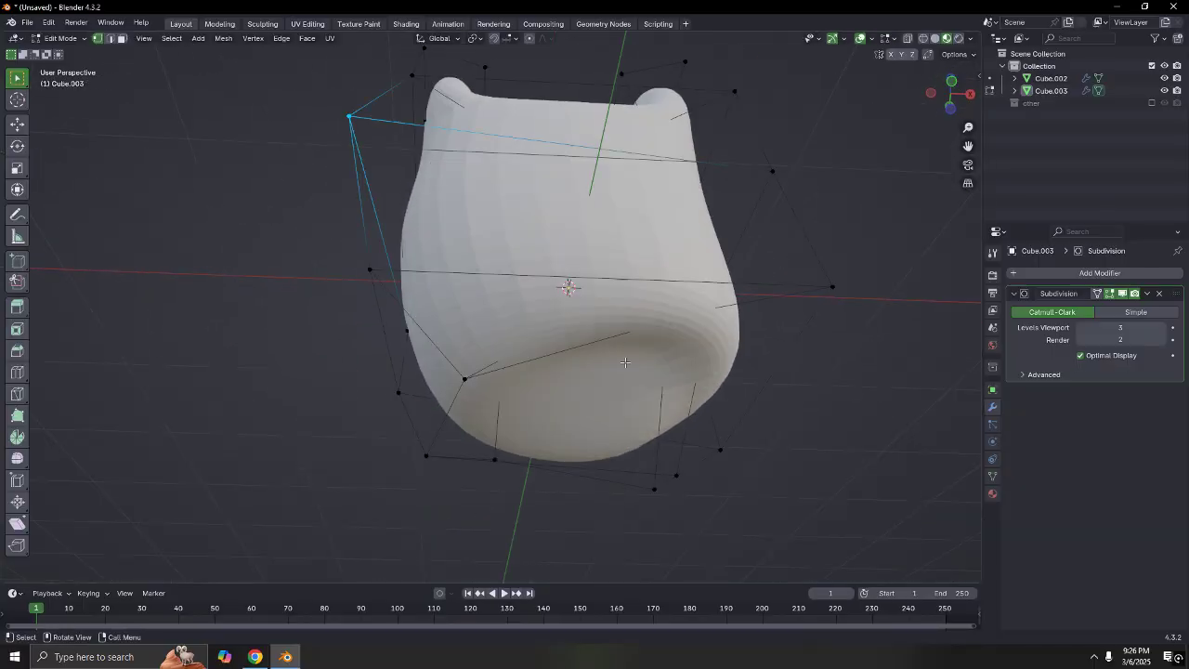
Raise the protruding lower corner vertex on the positive X side of the tooth along the Z axis and check the silhouette
middle_click_drag(836, 279, 831, 379)
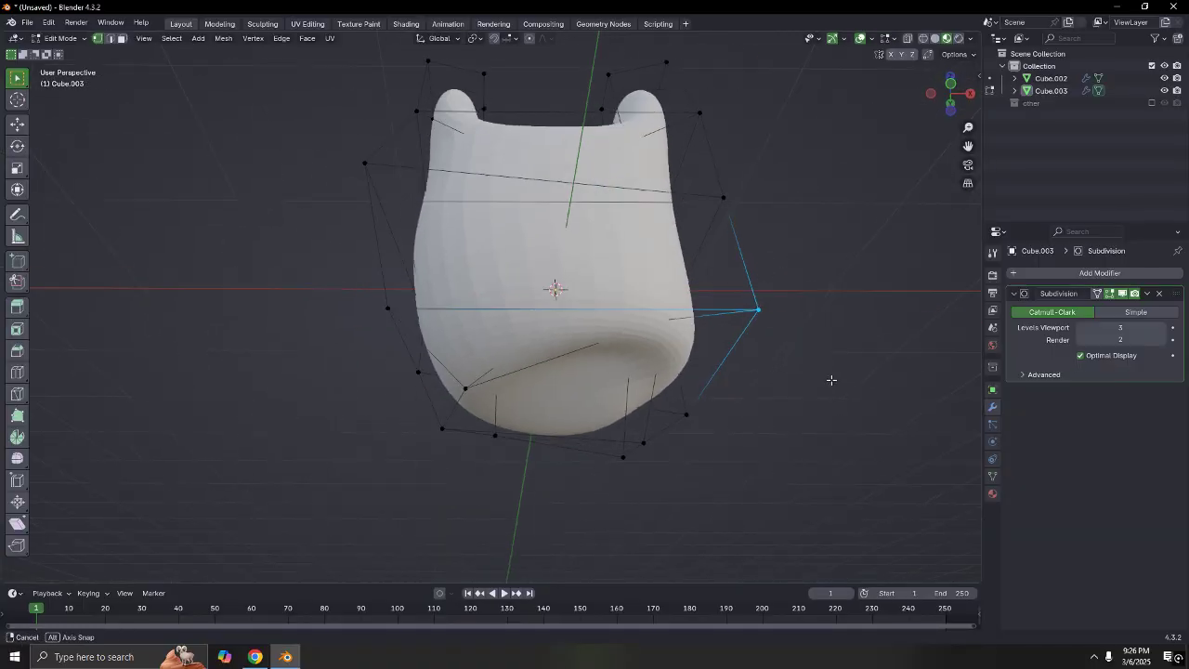
key("g")
key("z")
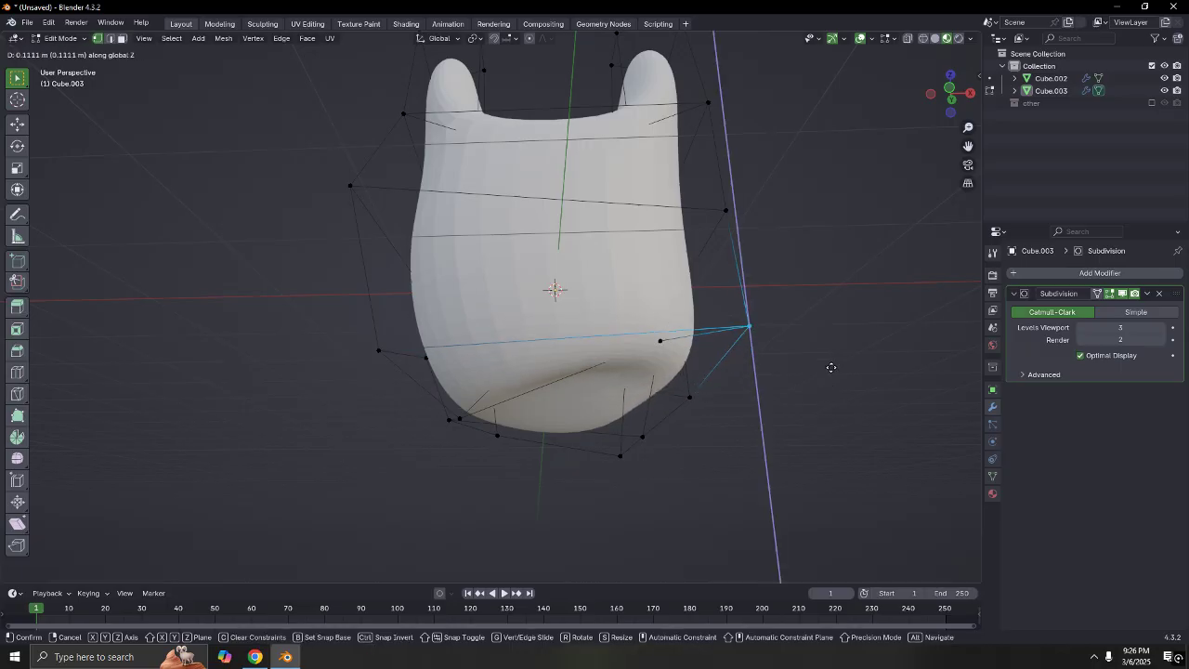
left_click(826, 349)
key("Tab")
scroll(762, 345, "down", 4)
middle_click_drag(826, 350, 670, 399)
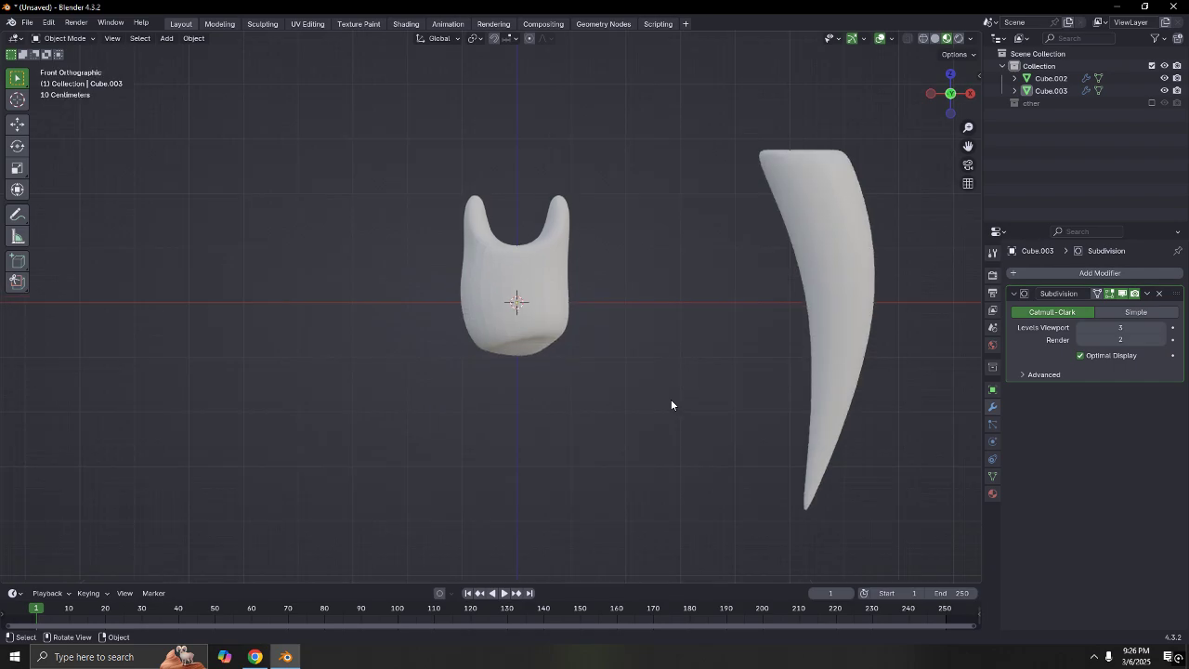
key("Tab")
key("Tab")
Select the front and back side faces of both prongs and scale them to about 0.75 along the Y axis
middle_click_drag(584, 365, 460, 118)
key("Tab")
left_click(701, 189)
left_click(398, 96, "shift")
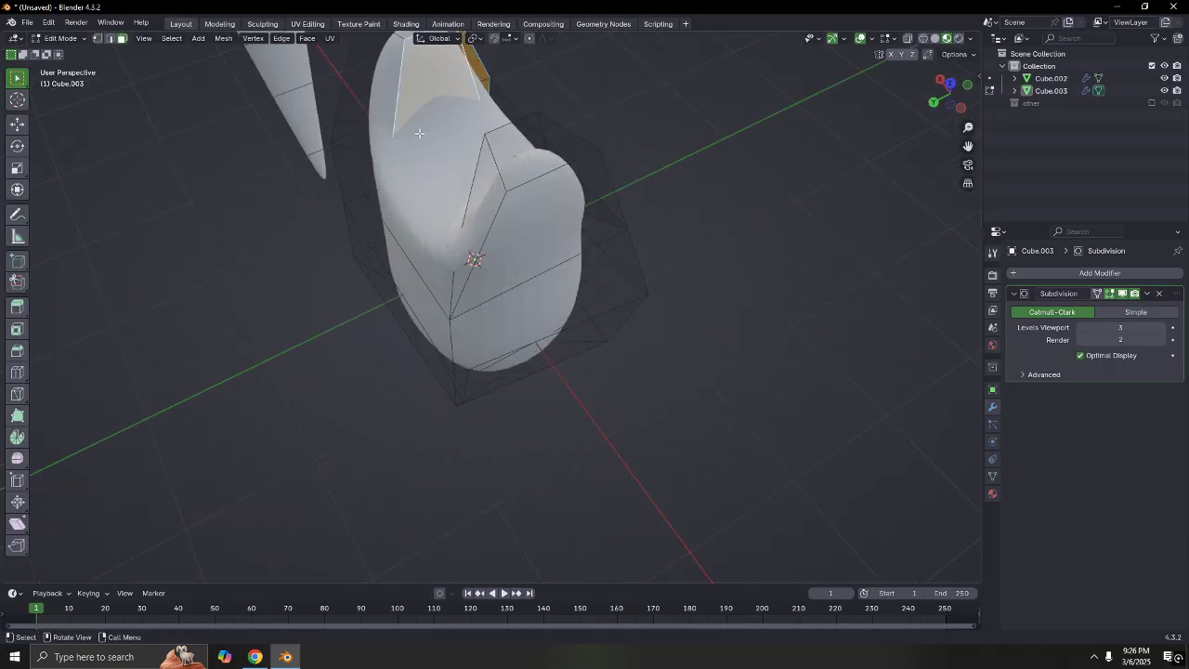
middle_click_drag(398, 96, 518, 162)
left_click(324, 160, "shift")
middle_click_drag(325, 160, 568, 189)
left_click(676, 100, "shift")
left_click(463, 98, "shift")
middle_click_drag(463, 98, 511, 143)
left_click(492, 146, "shift")
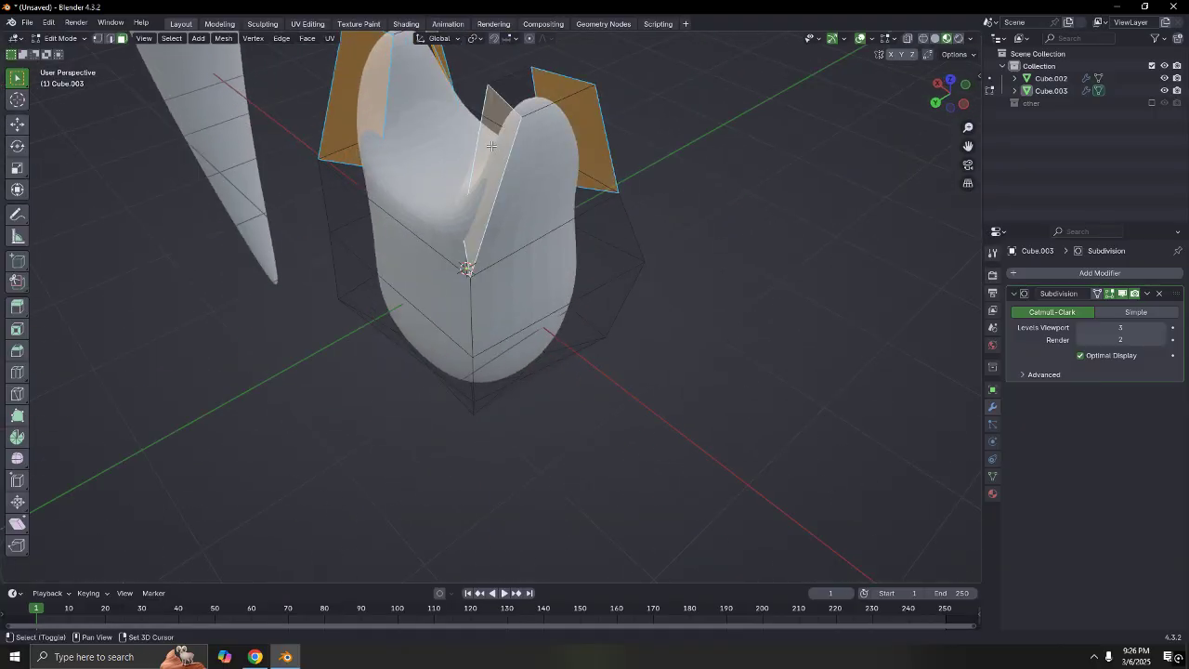
key("s")
key("y")
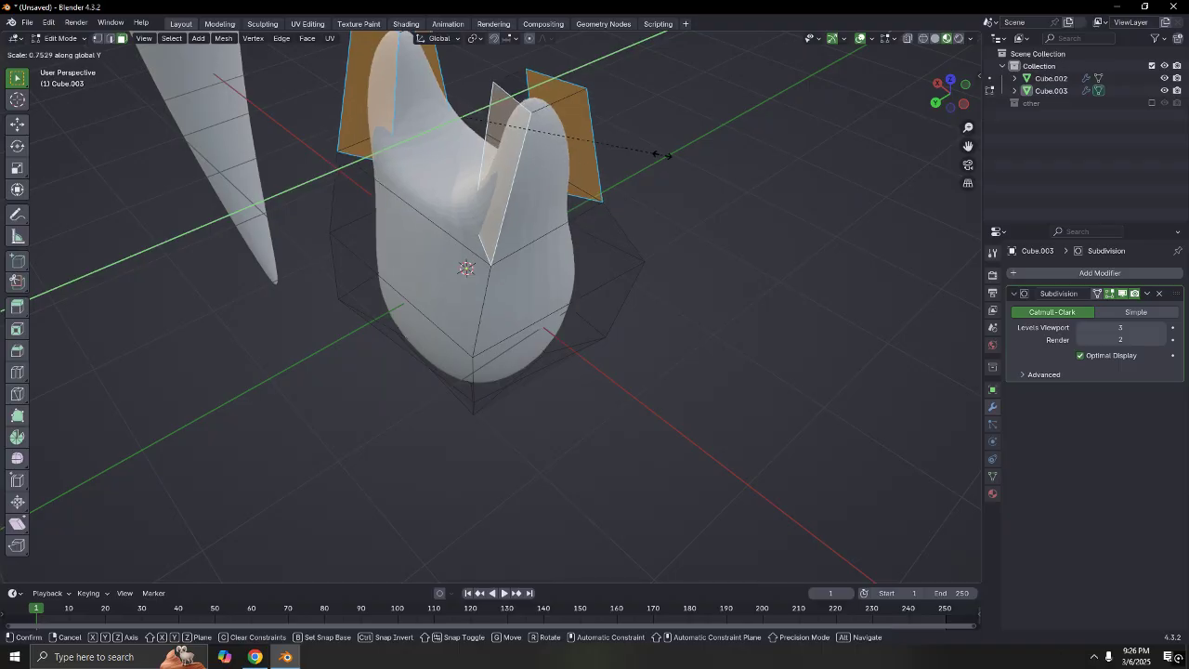
left_click(665, 157)
middle_click_drag(669, 155, 614, 150)
key("Tab")
scroll(728, 142, "down", 3)
middle_click_drag(727, 142, 555, 242)
In top view, move the top face of the prong on the negative X side inward along the X axis
key("Tab")
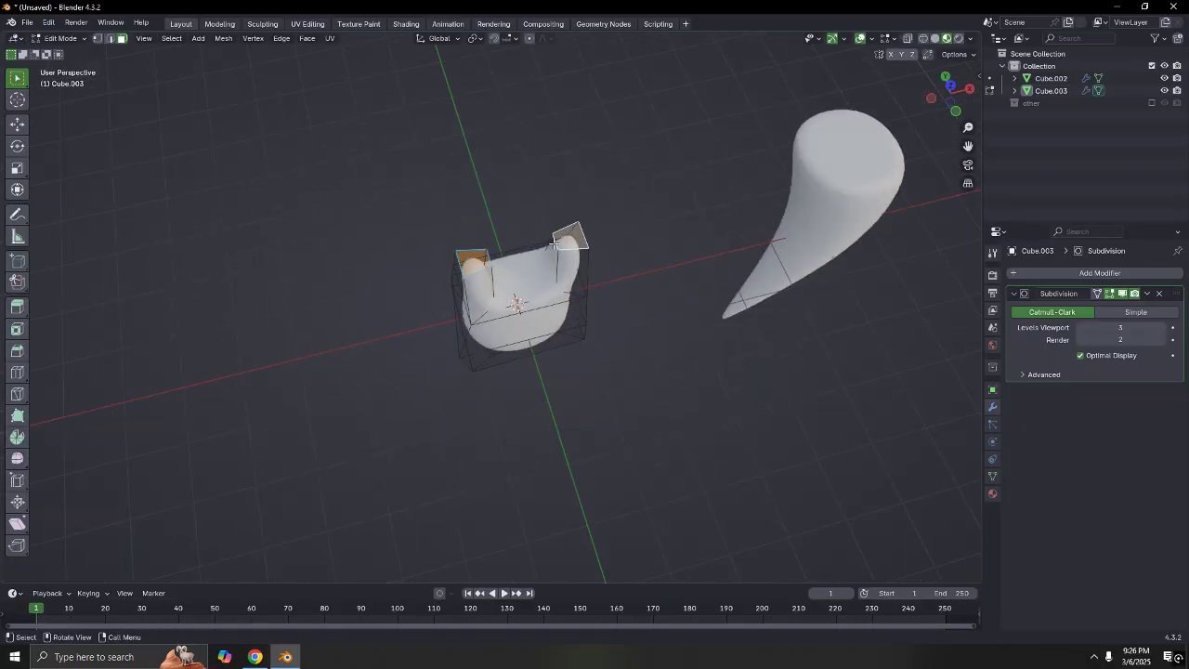
key("KP_7")
scroll(552, 244, "up", 5)
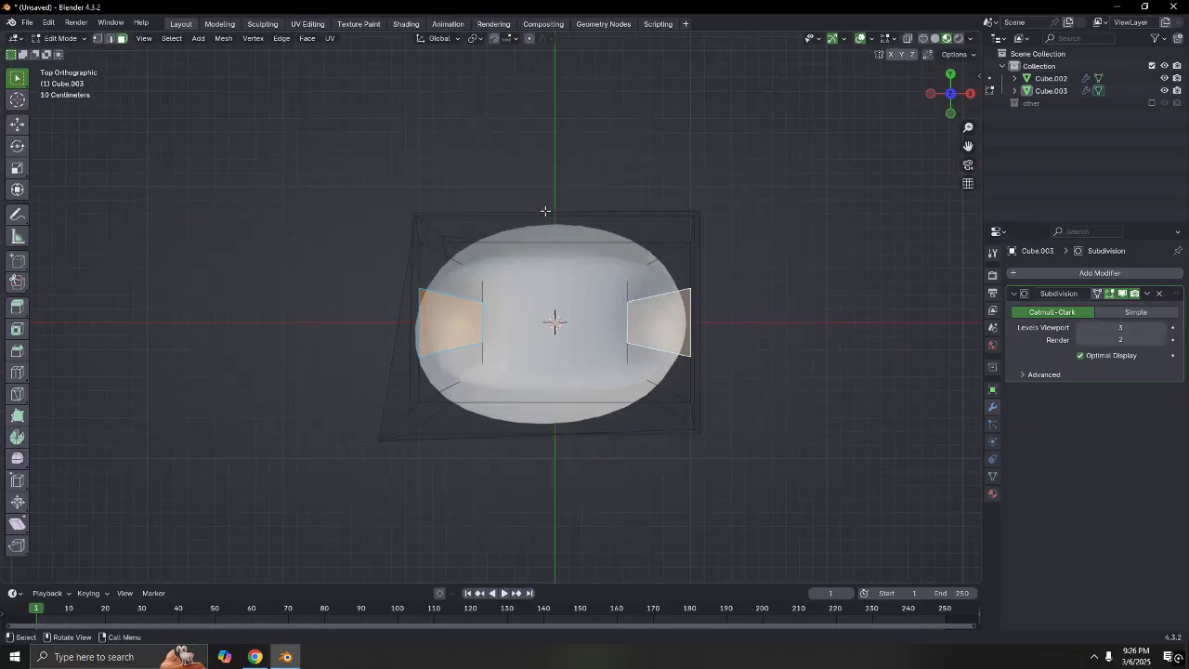
left_click(457, 317)
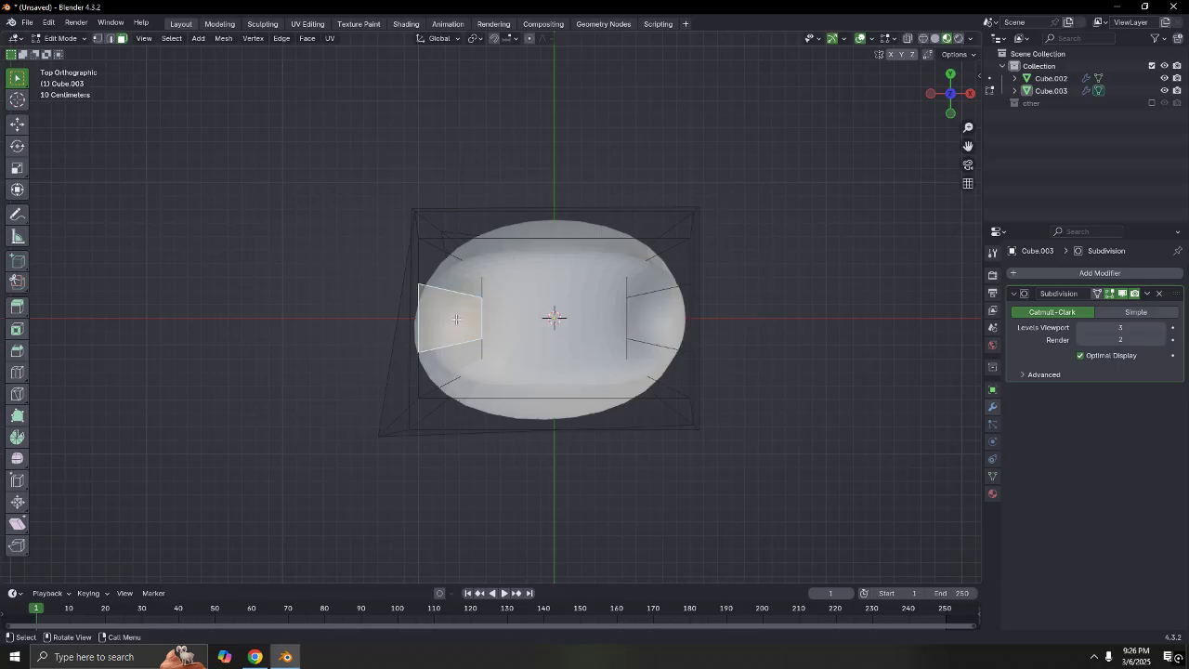
key("g")
key("x")
left_click(697, 332)
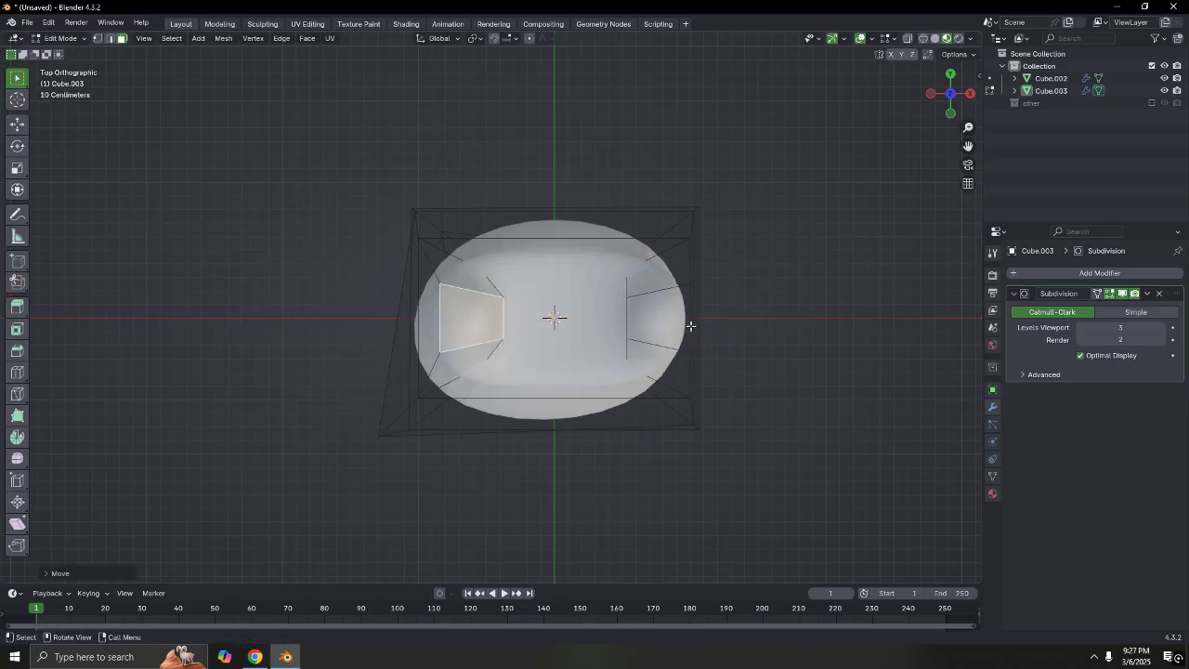
Move the top face of the prong on the positive X side inward along the X axis
left_click(669, 323)
key("g")
key("x")
left_click(634, 321)
middle_click_drag(665, 410, 591, 292)
key("Tab")
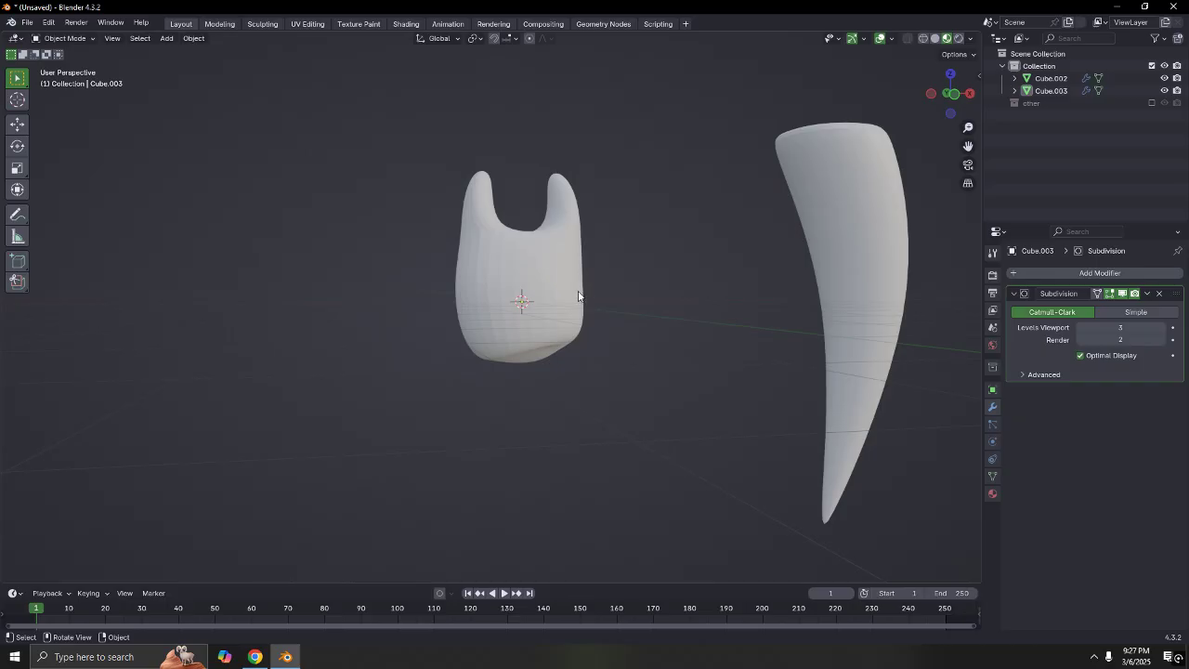
Apply Shade Auto Smooth to the two-pronged tooth
left_click(578, 296)
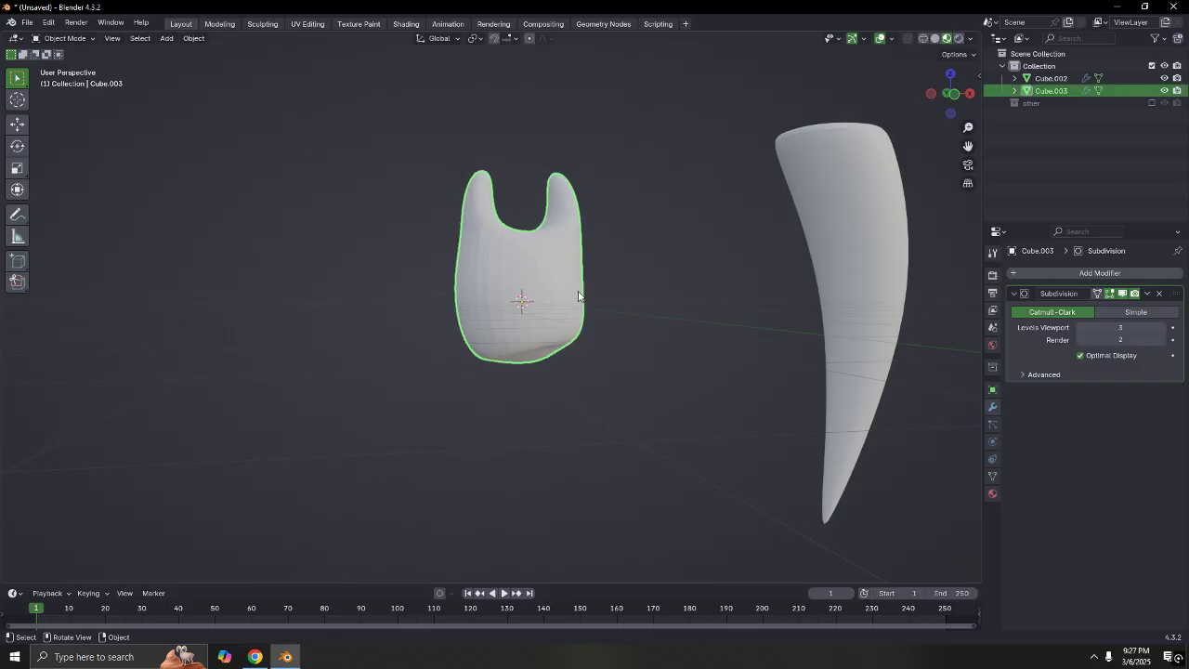
right_click(532, 276)
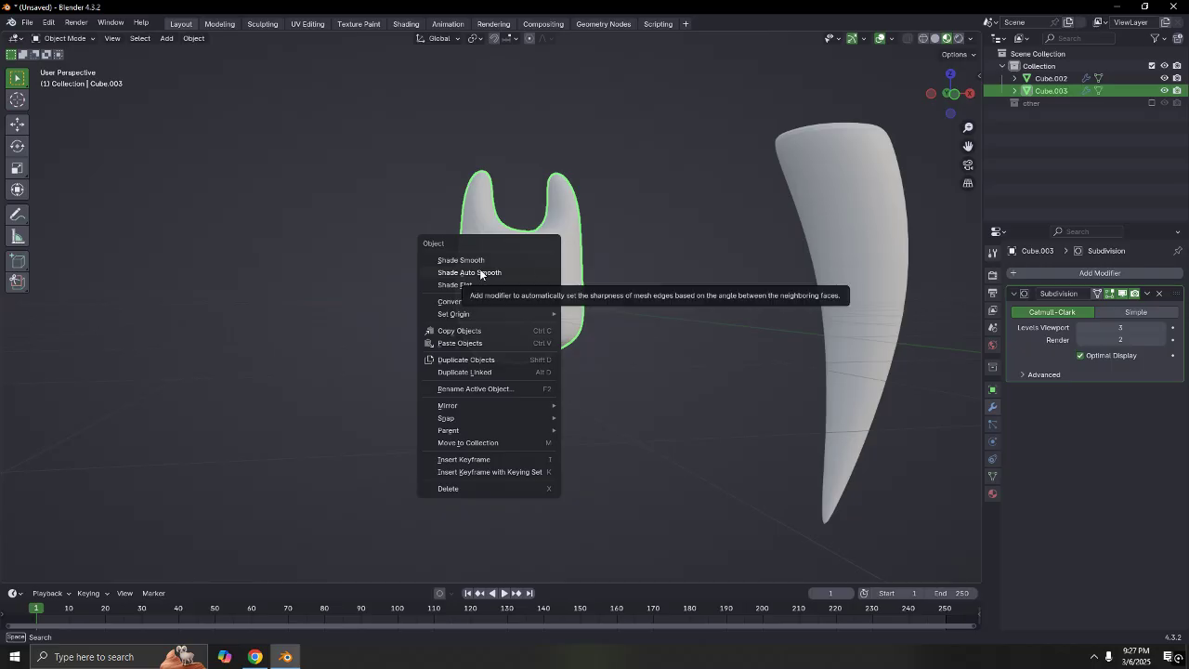
left_click(479, 270)
left_click(709, 243)
middle_click_drag(710, 248, 619, 296)
Briefly toggle the "other" collection and move the two-pronged tooth away from the origin toward negative X
left_click(1152, 103)
left_click(1152, 103)
left_click(523, 308)
left_click_drag(523, 307, 387, 310)
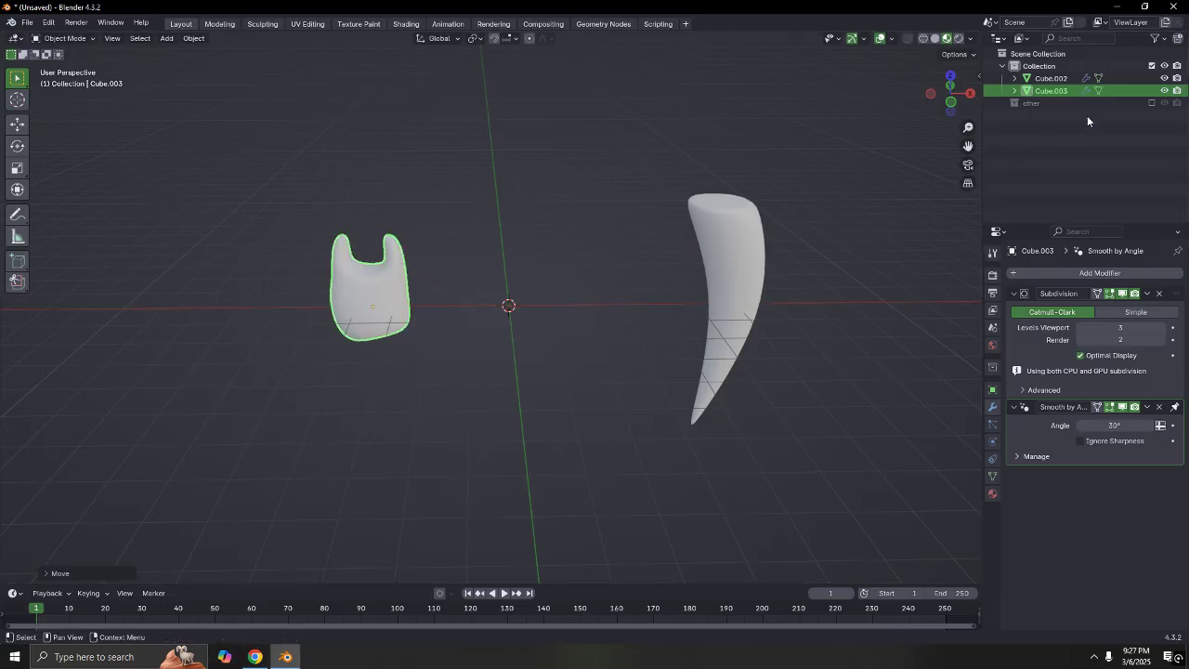
Show the "other" collection to compare its two reference teeth with the new models, and hide it again
left_click(1152, 103)
left_click(612, 274)
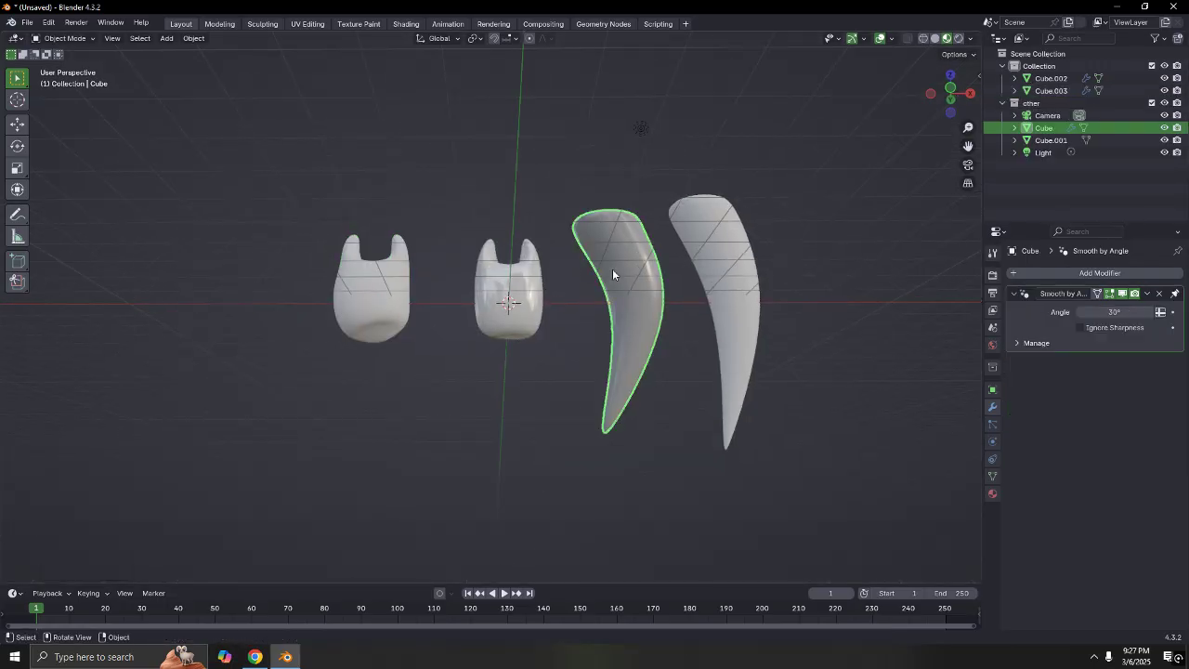
left_click(509, 290)
middle_click_drag(509, 290, 569, 197)
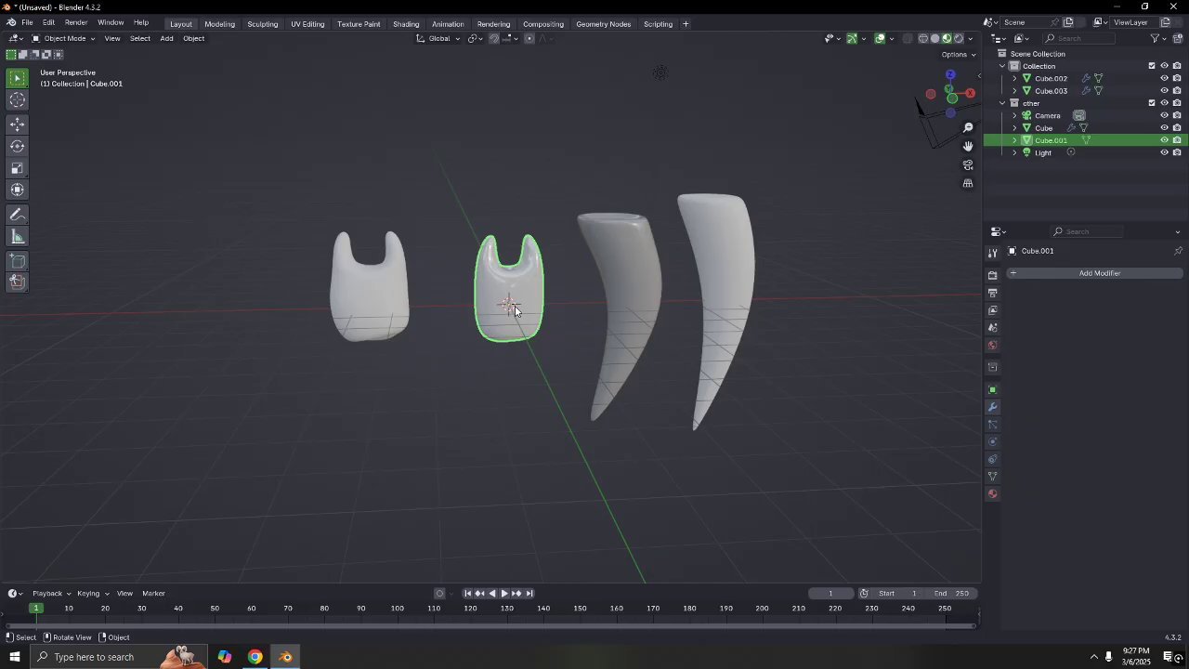
left_click(596, 282)
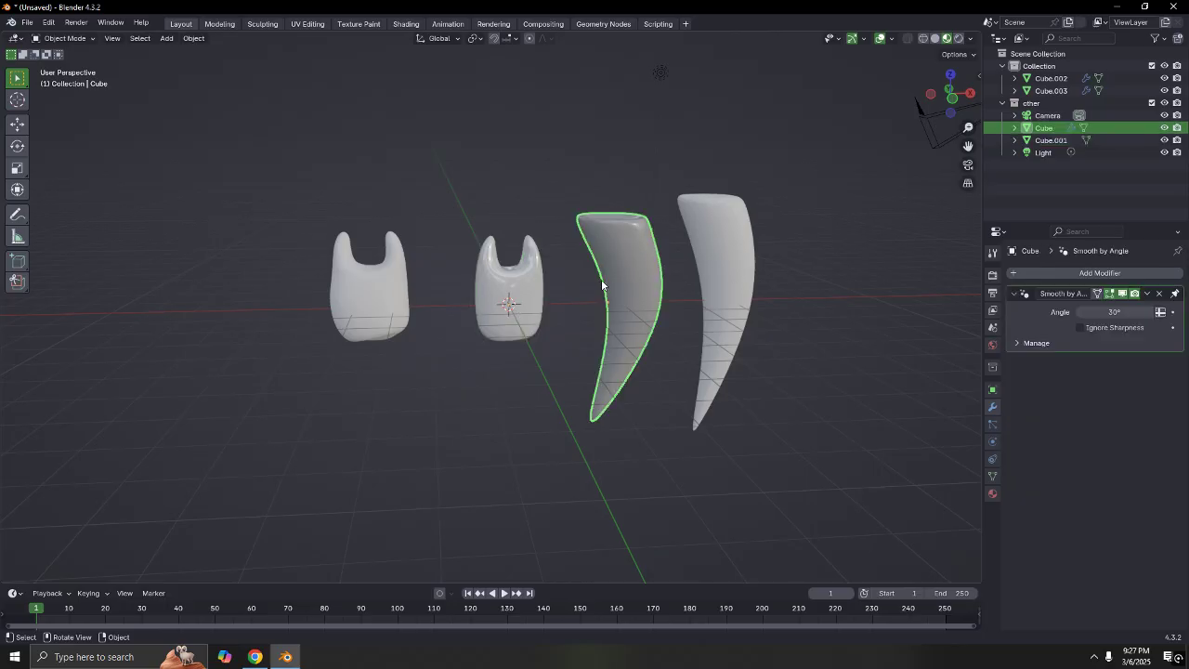
left_click(1152, 103)
Apply the Subdivision modifier on the two-pronged tooth
left_click(376, 288)
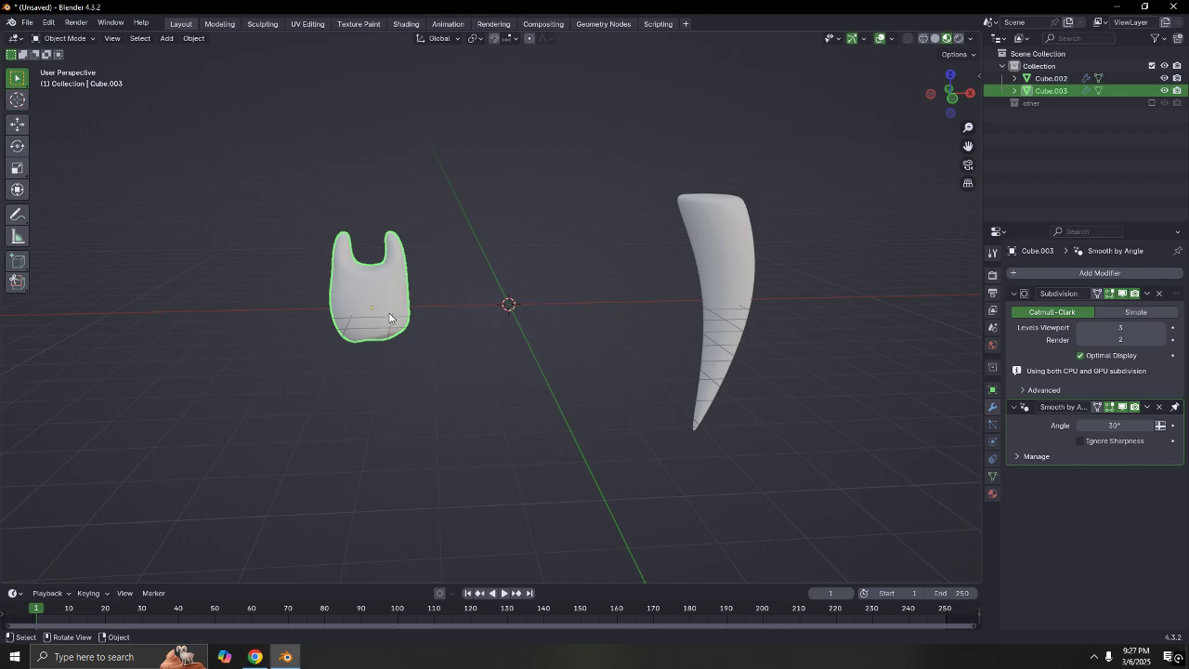
middle_click_drag(409, 332, 591, 244)
scroll(585, 278, "up", 5)
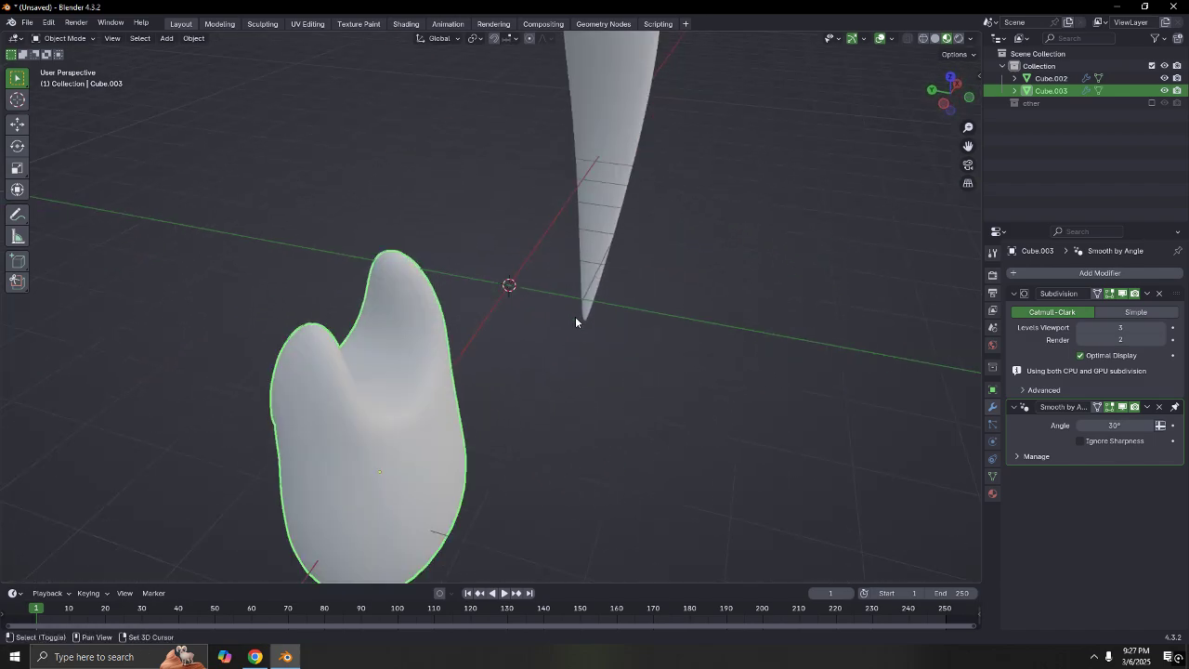
middle_click_drag(575, 316, 423, 389)
left_click(1034, 345)
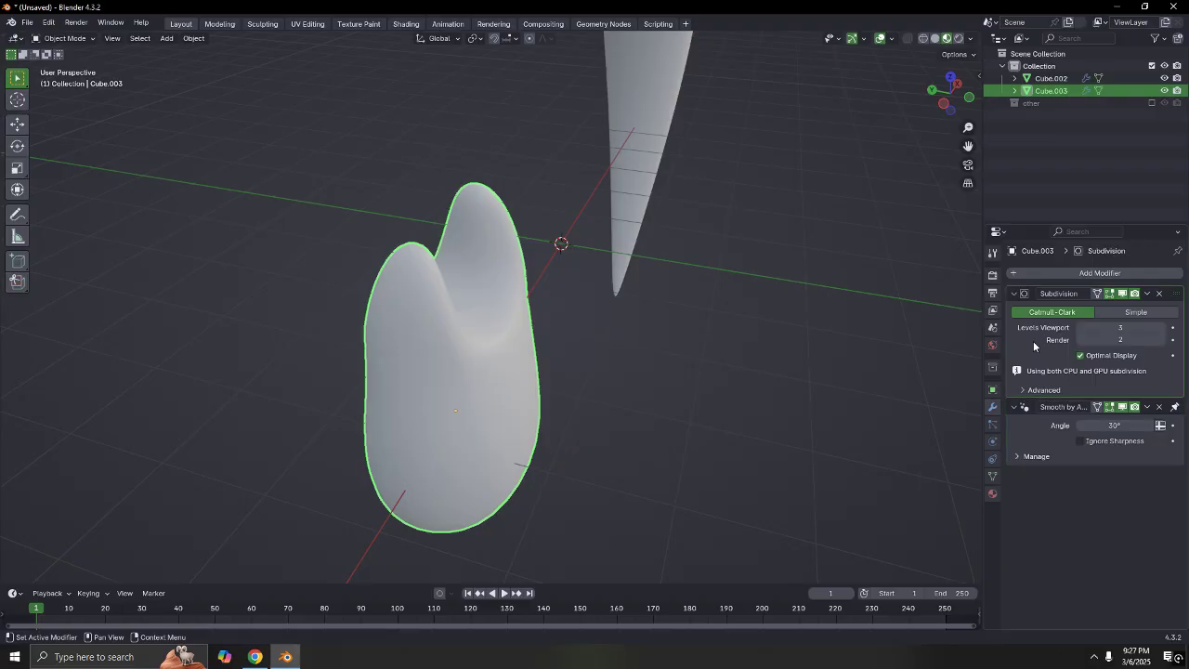
left_click(1147, 293)
left_click(1090, 308)
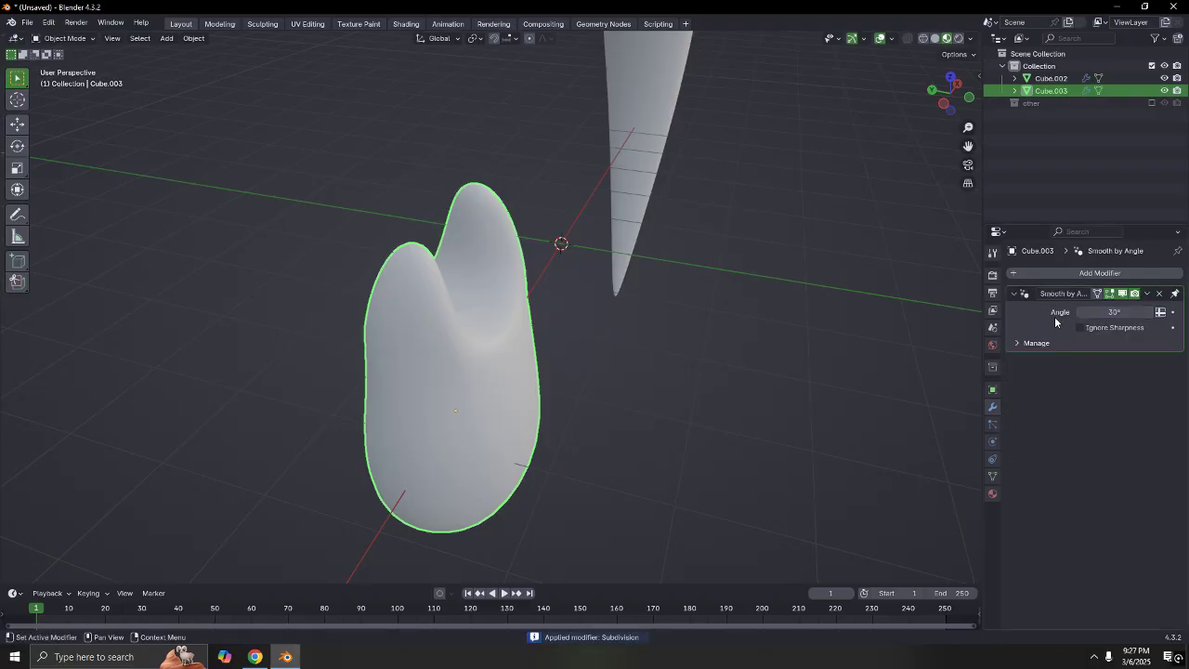
middle_click_drag(827, 370, 525, 316)
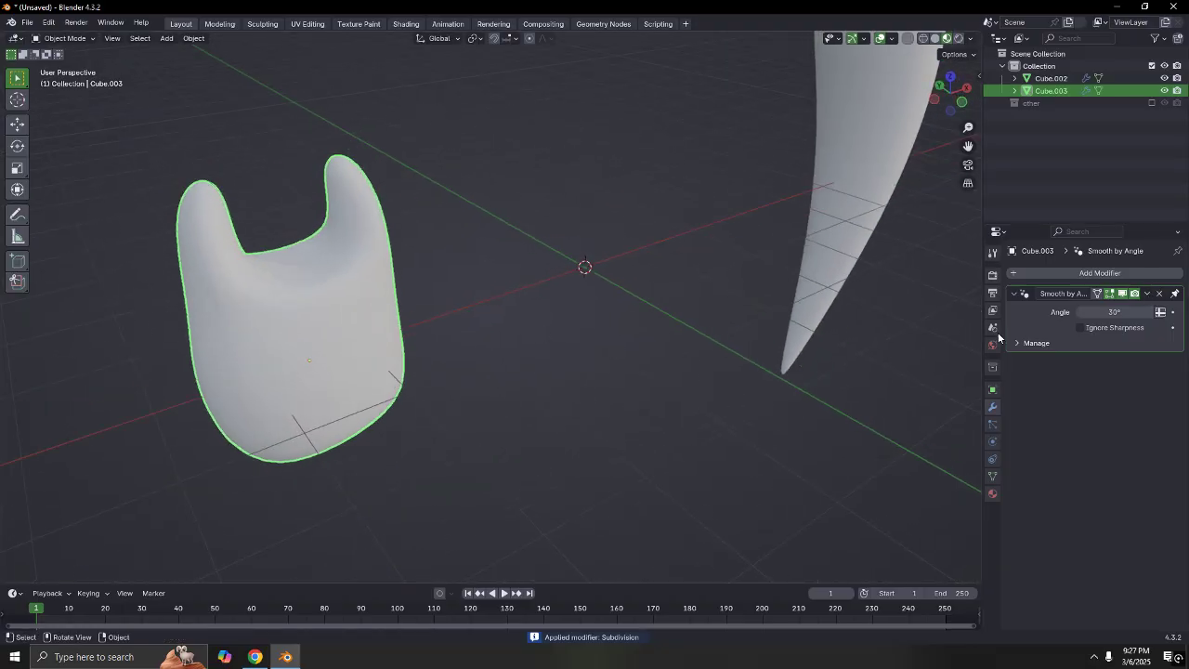
Apply the Smooth by Angle modifier on both the two-pronged tooth and the curved fang
left_click(1147, 295)
left_click(1116, 306)
middle_click_drag(790, 335, 603, 306)
left_click(607, 220)
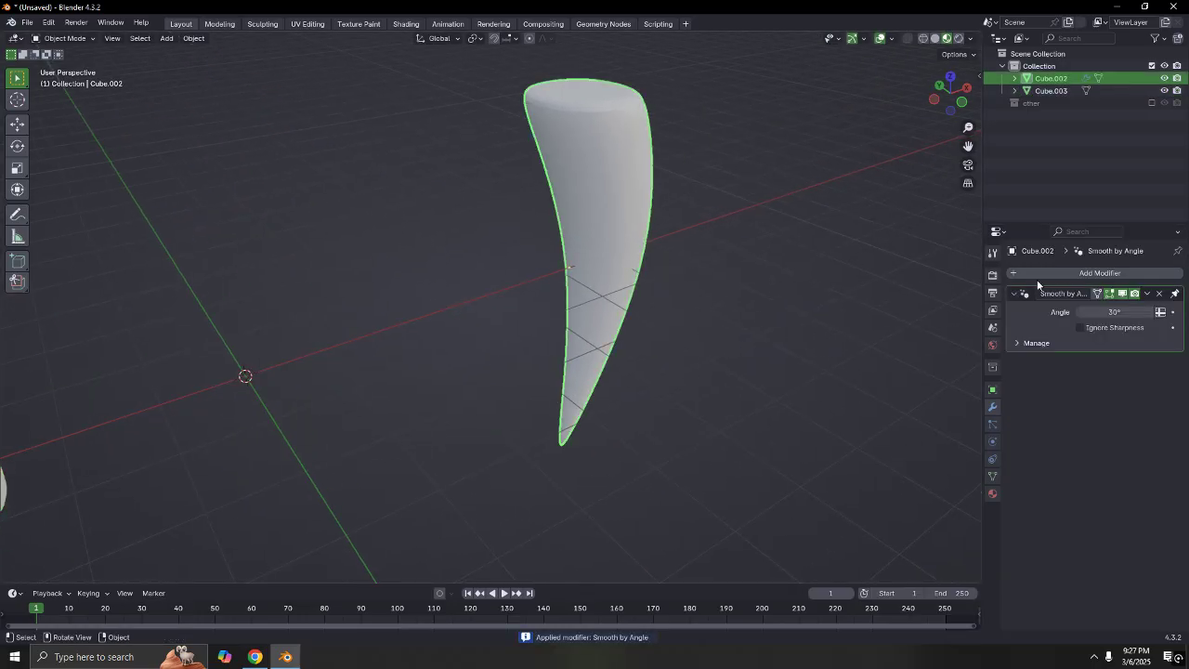
left_click(1147, 294)
left_click(1111, 305)
left_click(836, 361)
middle_click_drag(718, 368, 557, 371)
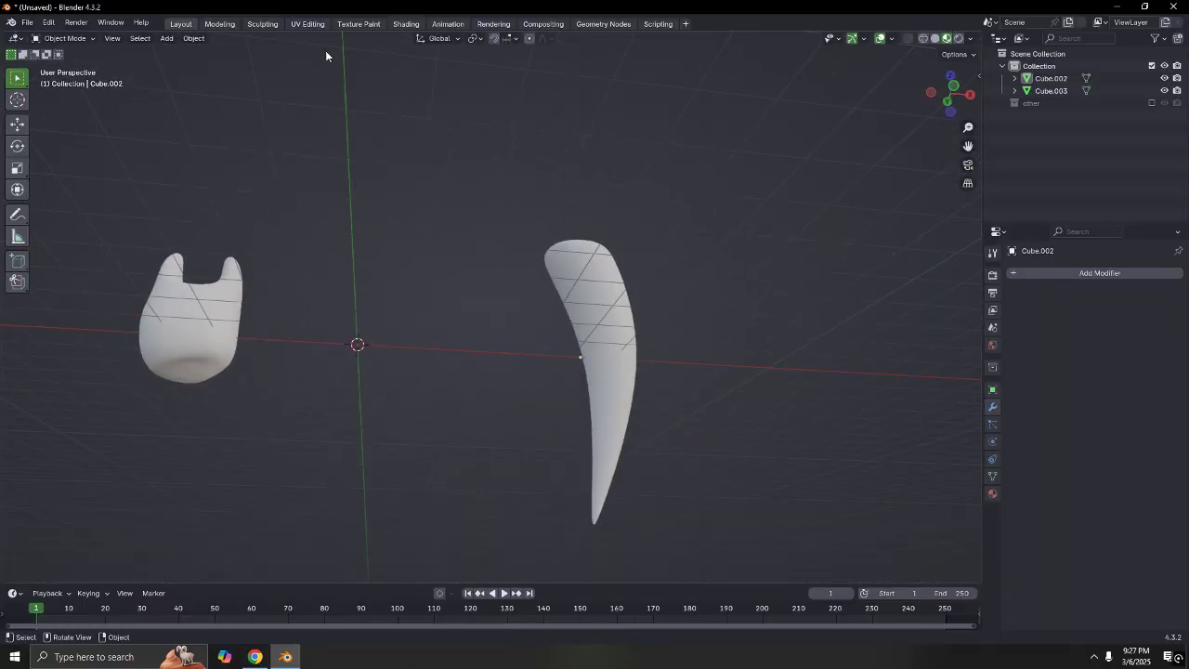
Switch to the Shading workspace and create a new material on the two-pronged tooth
left_click(406, 24)
mouse_move(415, 58)
middle_mouse_down()
mouse_move(579, 226)
mouse_move(643, 183)
middle_mouse_up()
left_click(443, 197)
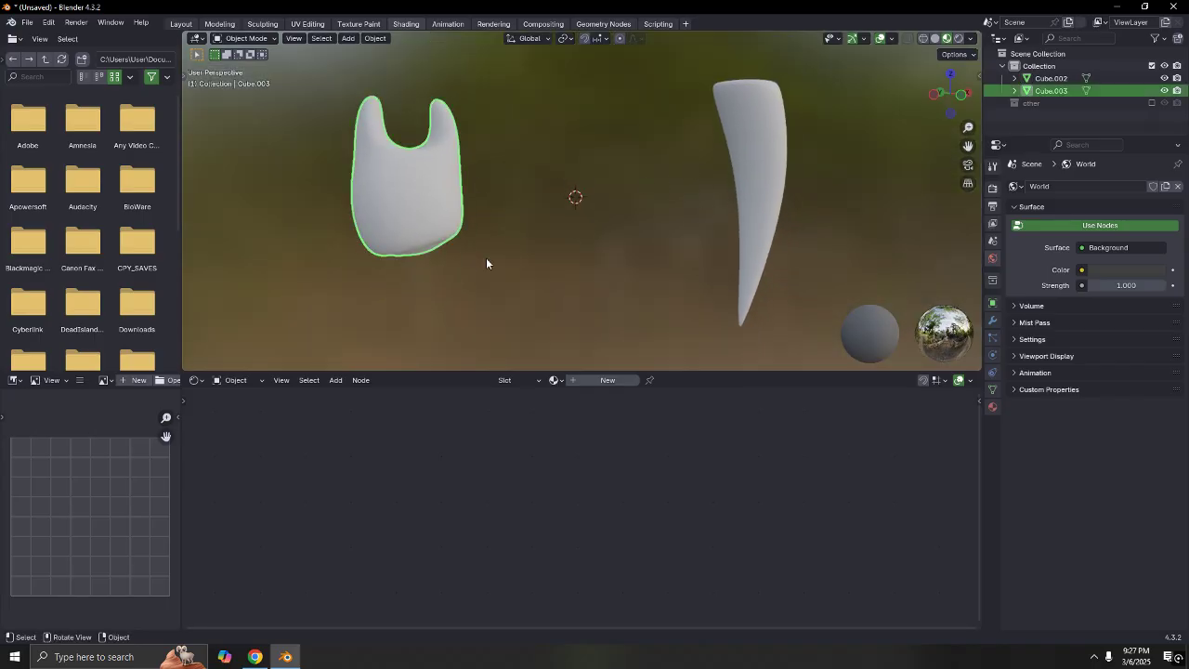
middle_click_drag(486, 257, 679, 294)
left_click(623, 380)
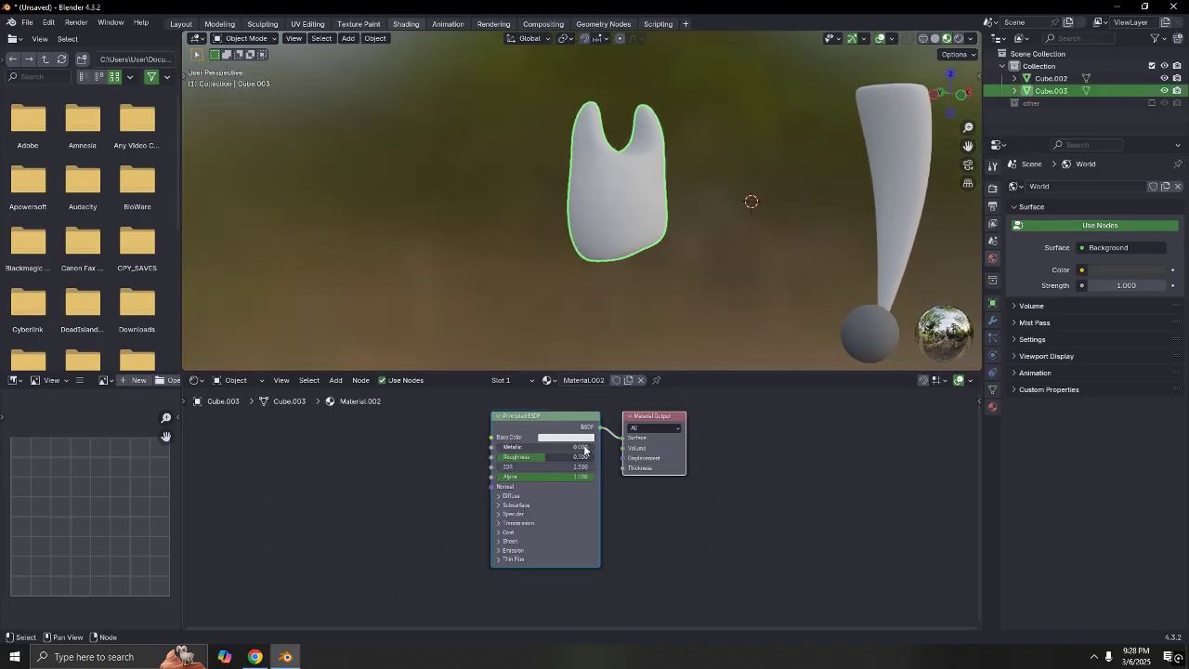
Try a pale cream and a light peach base color on the two-pronged tooth's material
scroll(683, 294, "up", 5)
middle_click_drag(606, 403, 521, 449)
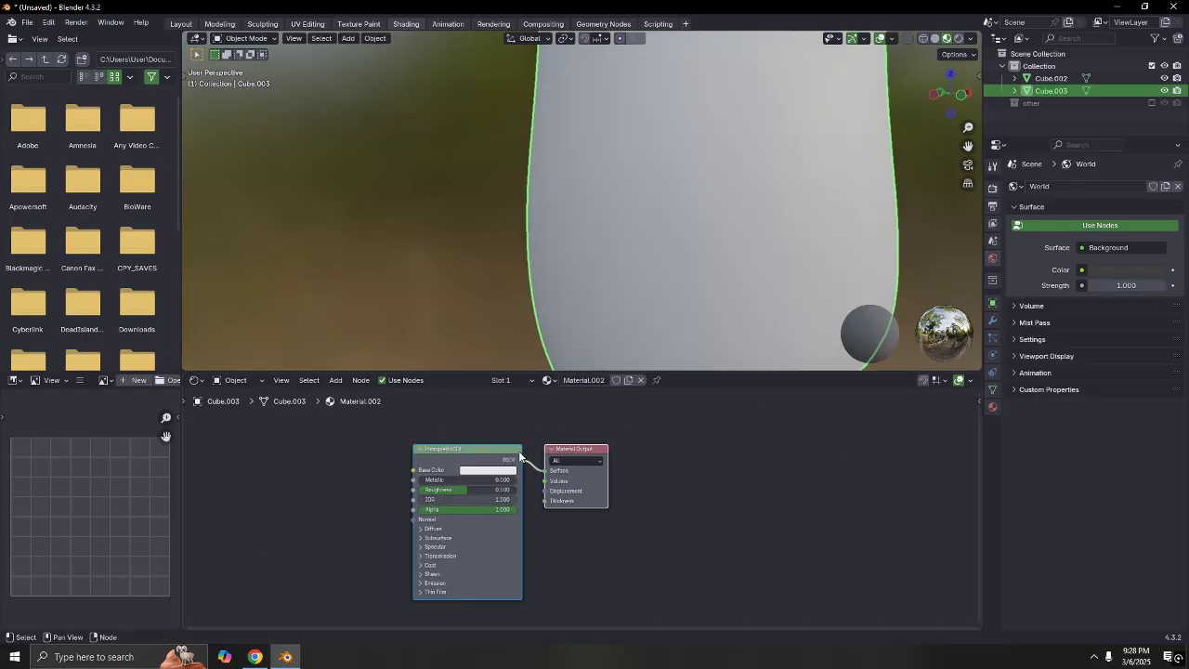
left_click(500, 471)
left_click_drag(543, 341, 501, 355)
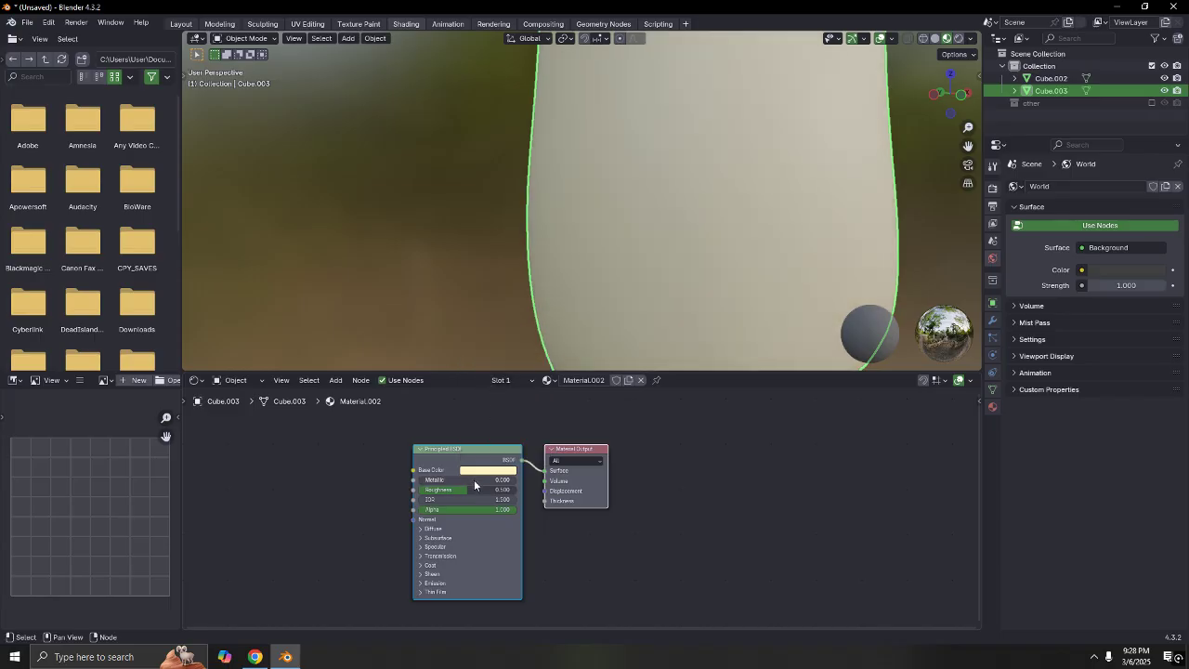
left_click(476, 471)
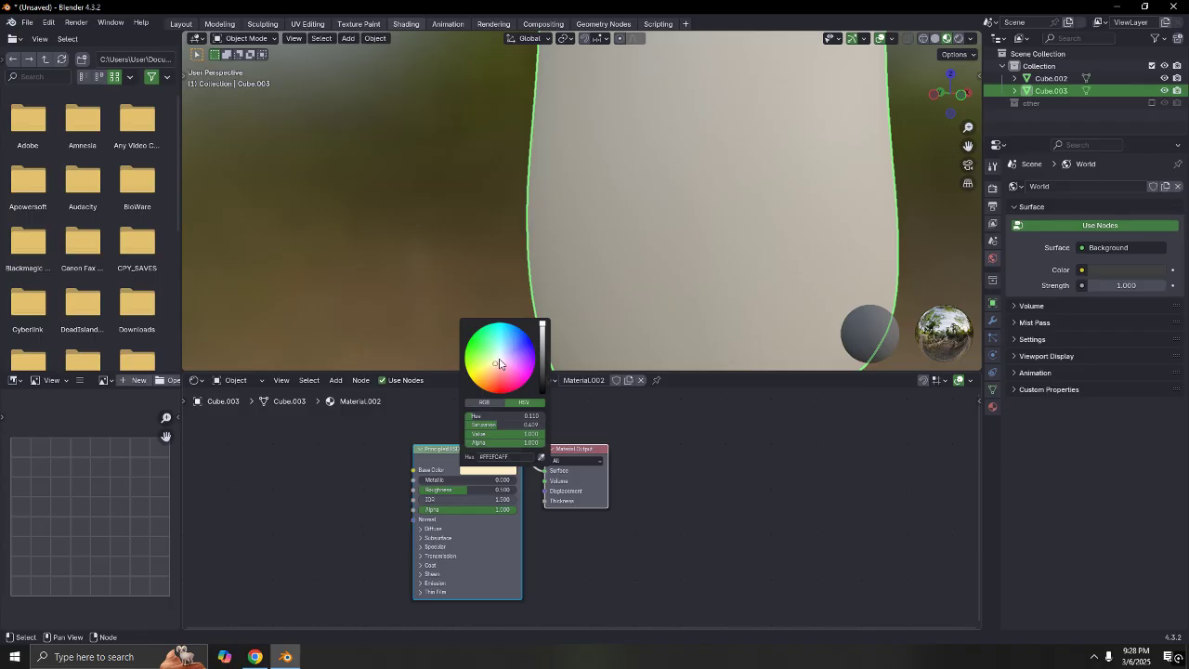
scroll(430, 215, "down", 5)
left_click(430, 215)
middle_click_drag(531, 245, 588, 274)
scroll(609, 307, "up", 4)
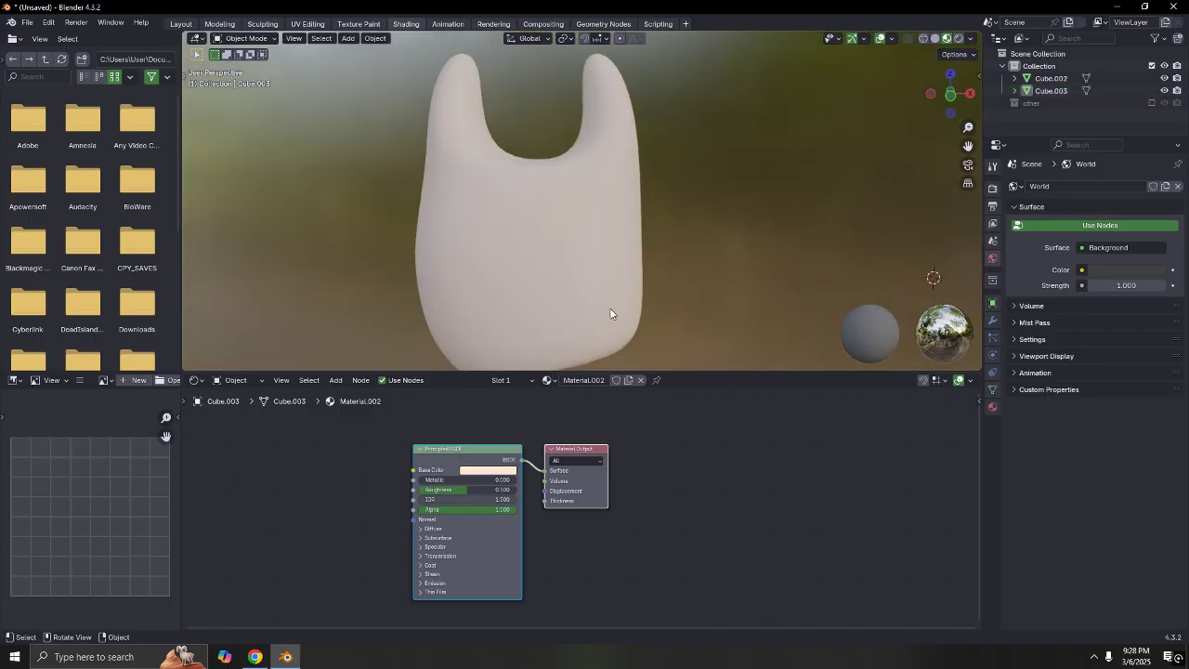
Try yellow-green, warm cream and light pink base colors on the two-pronged tooth's material
left_click(507, 471)
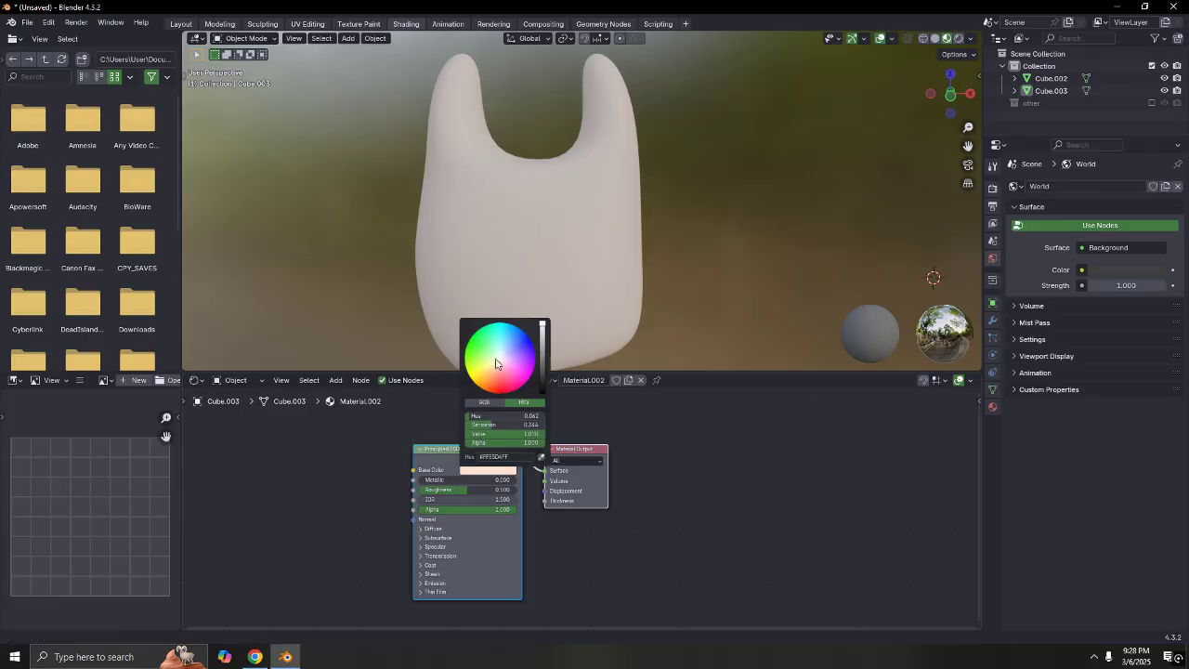
left_click(493, 356)
left_click(487, 367)
middle_click_drag(324, 194, 446, 279)
scroll(515, 453, "up", 2)
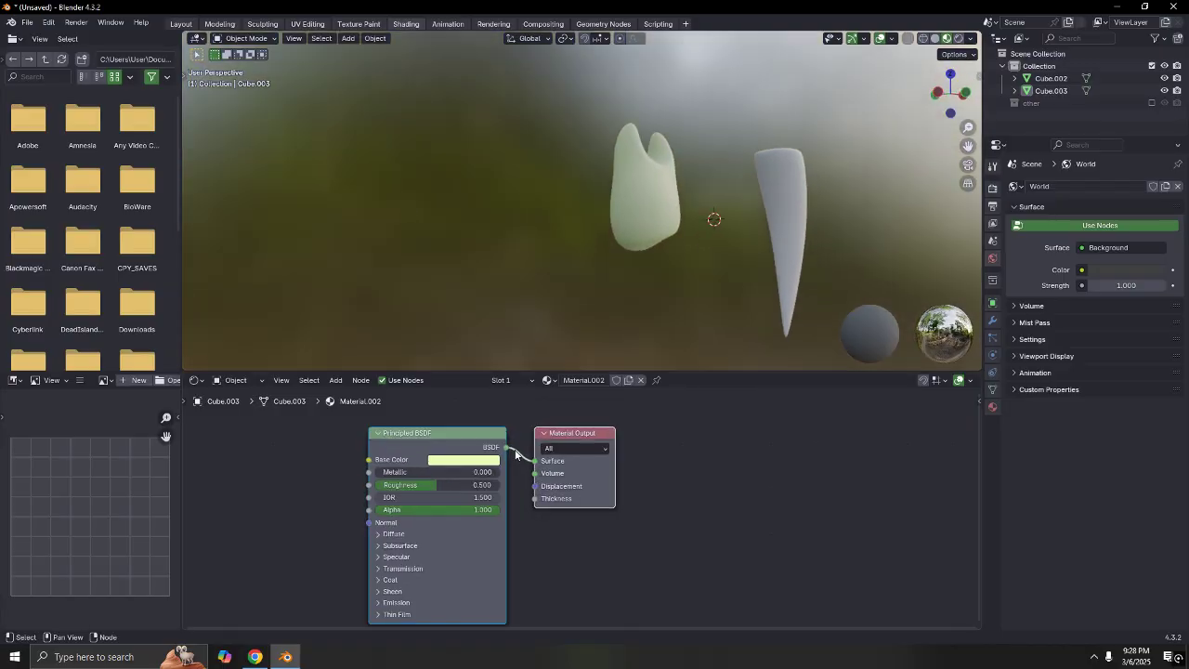
left_click(455, 459)
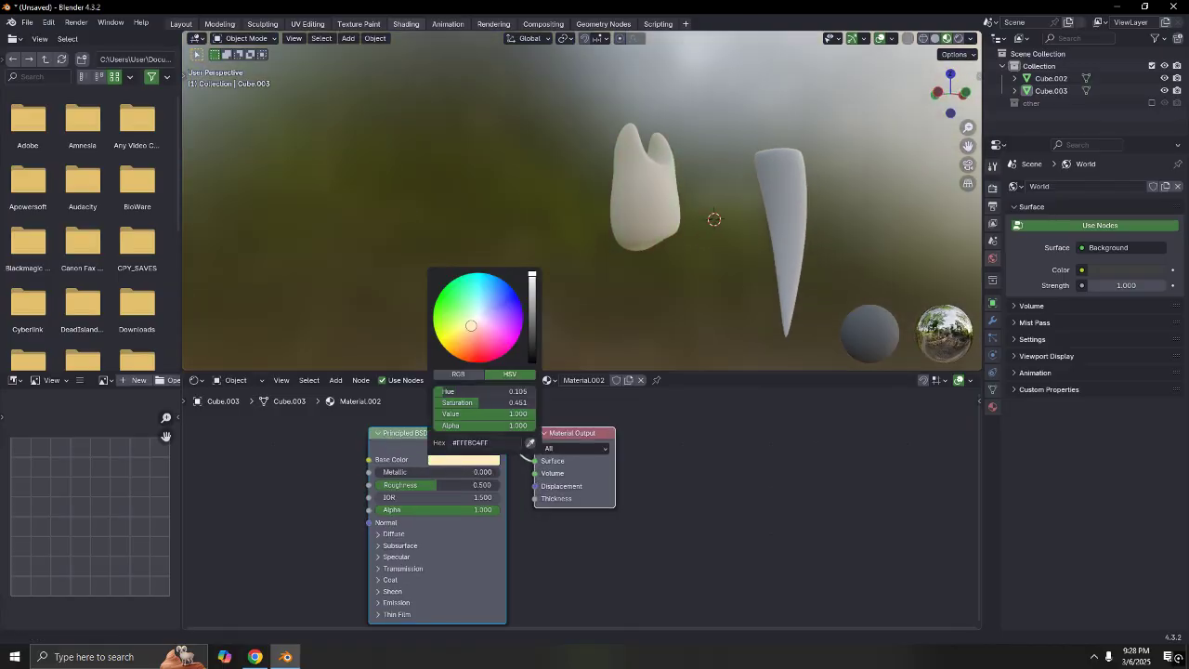
scroll(643, 284, "up", 8)
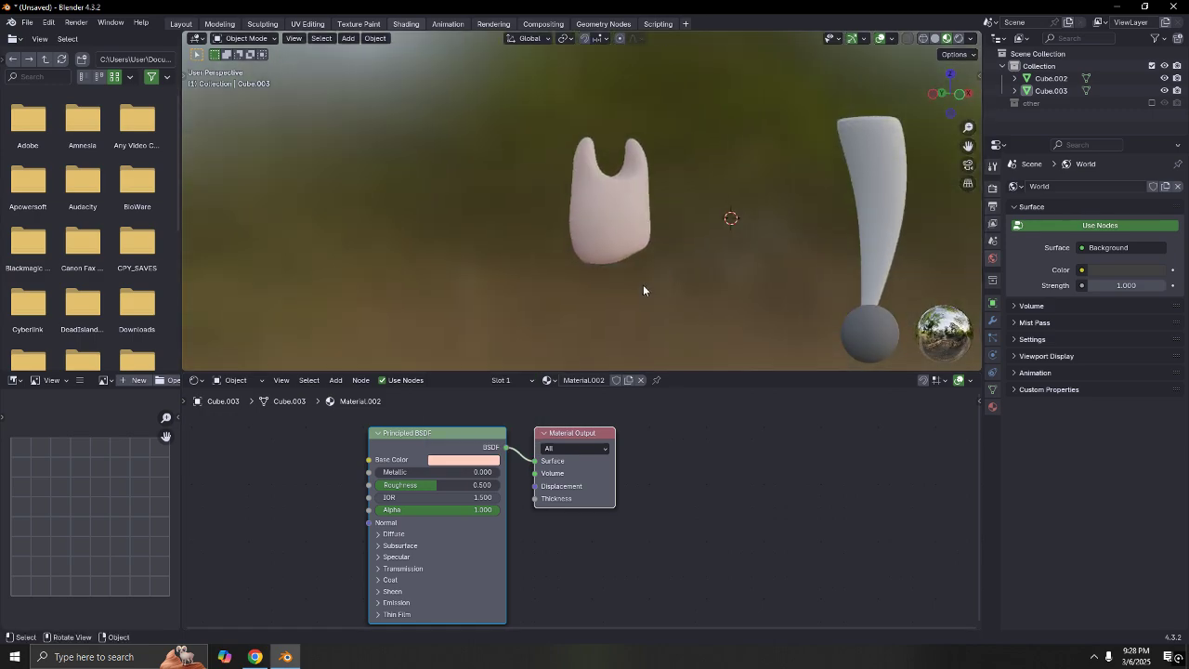
Set the base color of the two-pronged tooth's material to a pale yellow, judging it from several distances
left_click(446, 462)
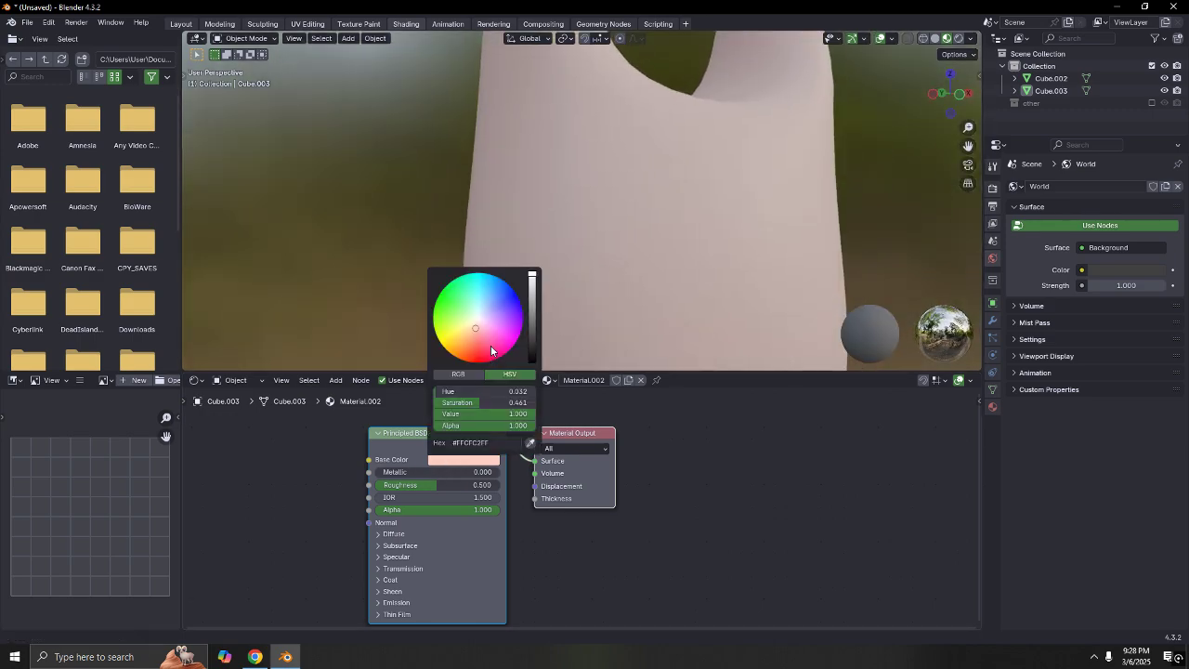
mouse_move(475, 330)
left_mouse_down()
mouse_move(462, 338)
mouse_move(471, 311)
mouse_move(477, 321)
mouse_move(465, 323)
left_mouse_up()
scroll(435, 160, "down", 5)
middle_click_drag(434, 160, 459, 266)
scroll(381, 263, "down", 3)
middle_click_drag(382, 263, 580, 223)
scroll(507, 318, "up", 5)
scroll(607, 229, "up", 4)
scroll(593, 217, "down", 5)
scroll(589, 233, "up", 5)
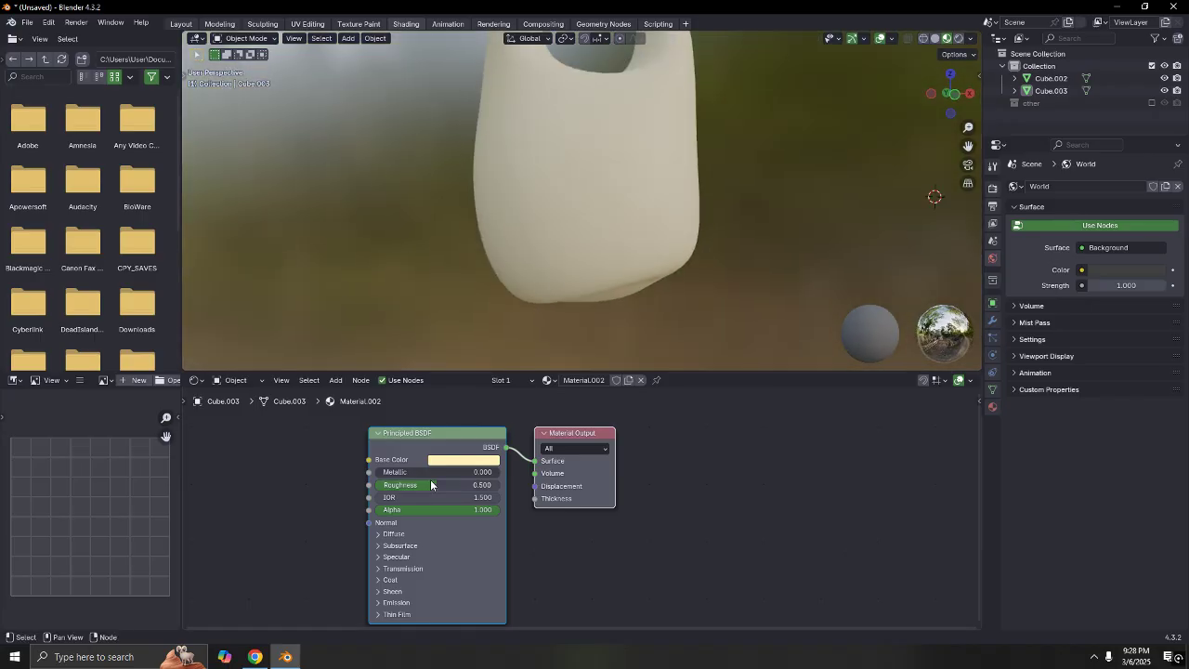
Make the two-pronged tooth's material glossy with Roughness 0.086 and Metallic 0.100
mouse_move(433, 485)
left_mouse_down()
mouse_move(377, 485)
mouse_move(511, 473)
left_mouse_up()
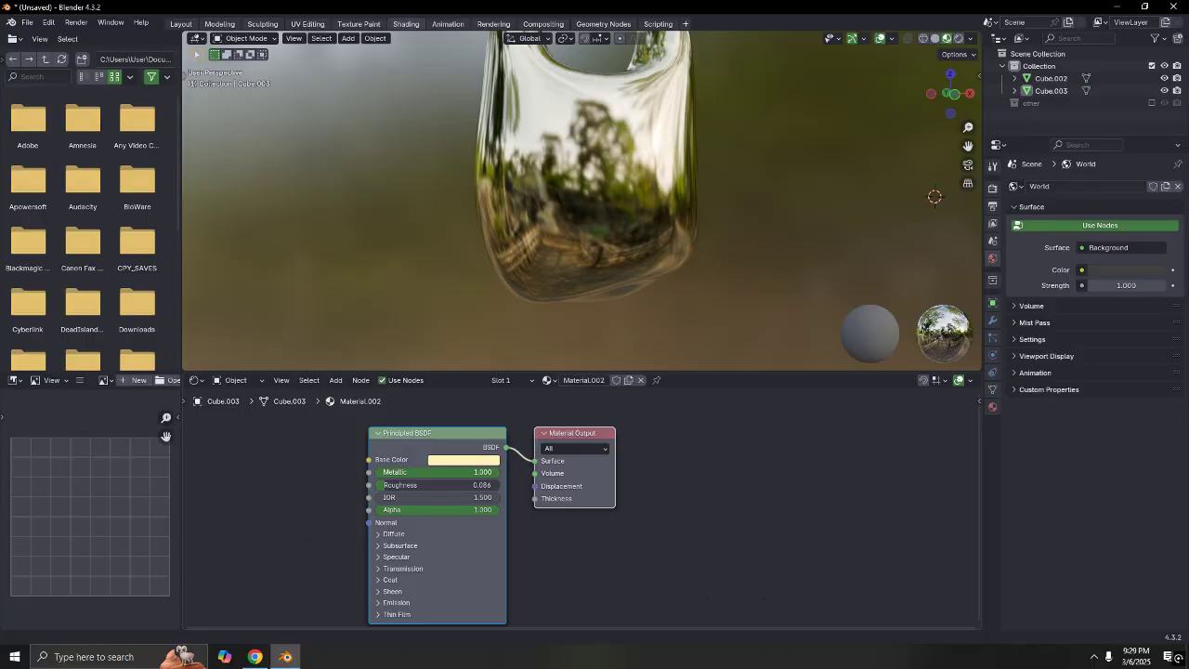
left_click_drag(492, 472, 383, 472)
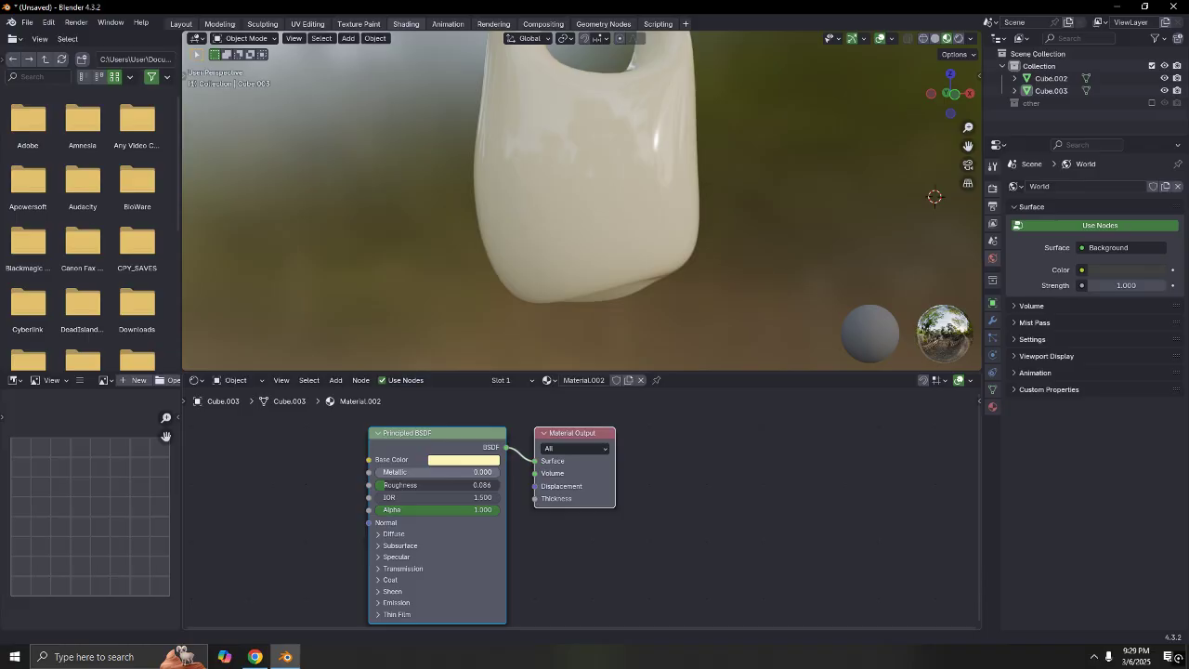
left_click_drag(383, 472, 391, 472)
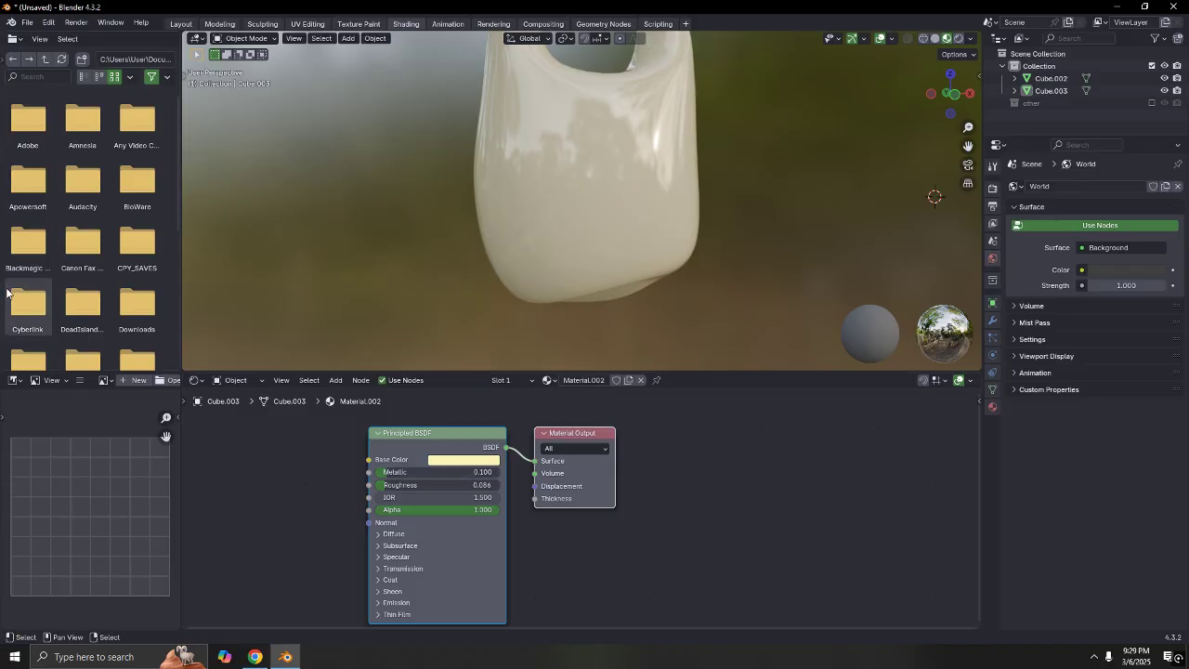
Create a separate new material on the curved fang
middle_click_drag(335, 295, 719, 222)
left_click(763, 144)
middle_click_drag(764, 144, 496, 258)
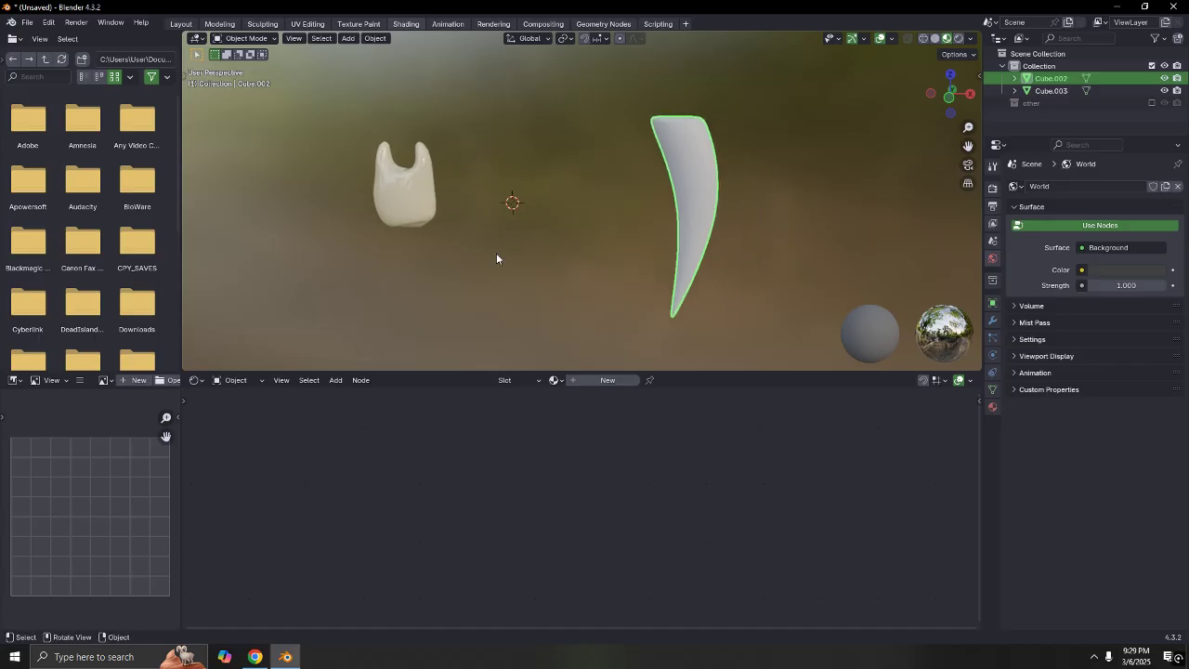
left_click(391, 223)
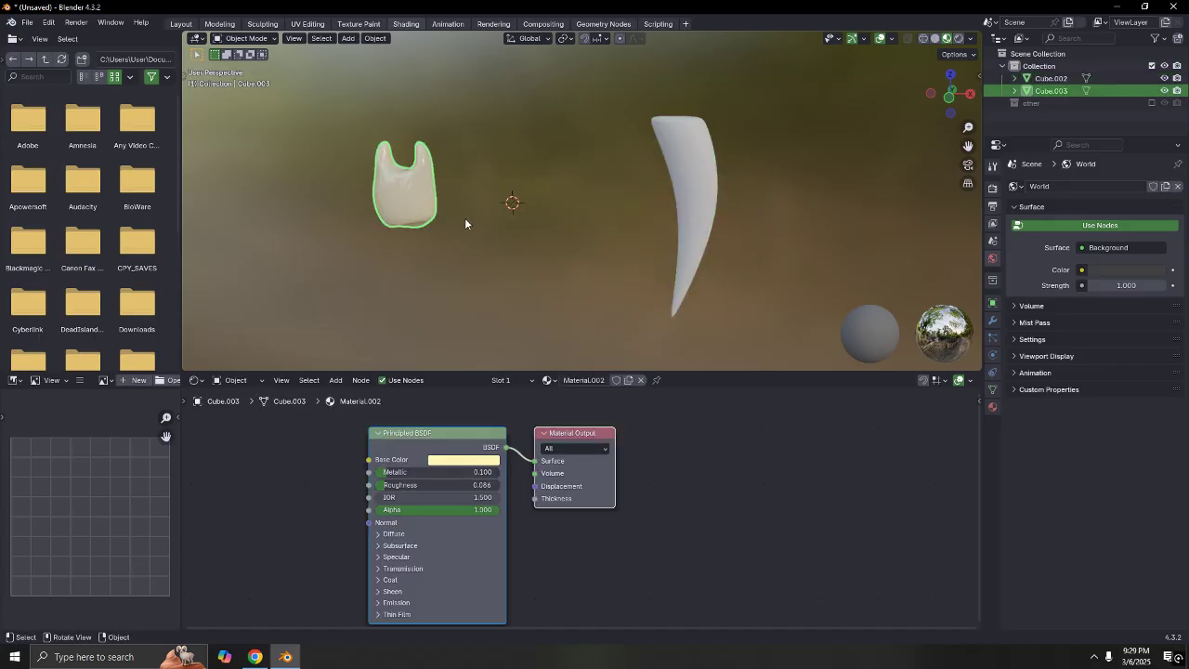
left_click(702, 154)
left_click(524, 381)
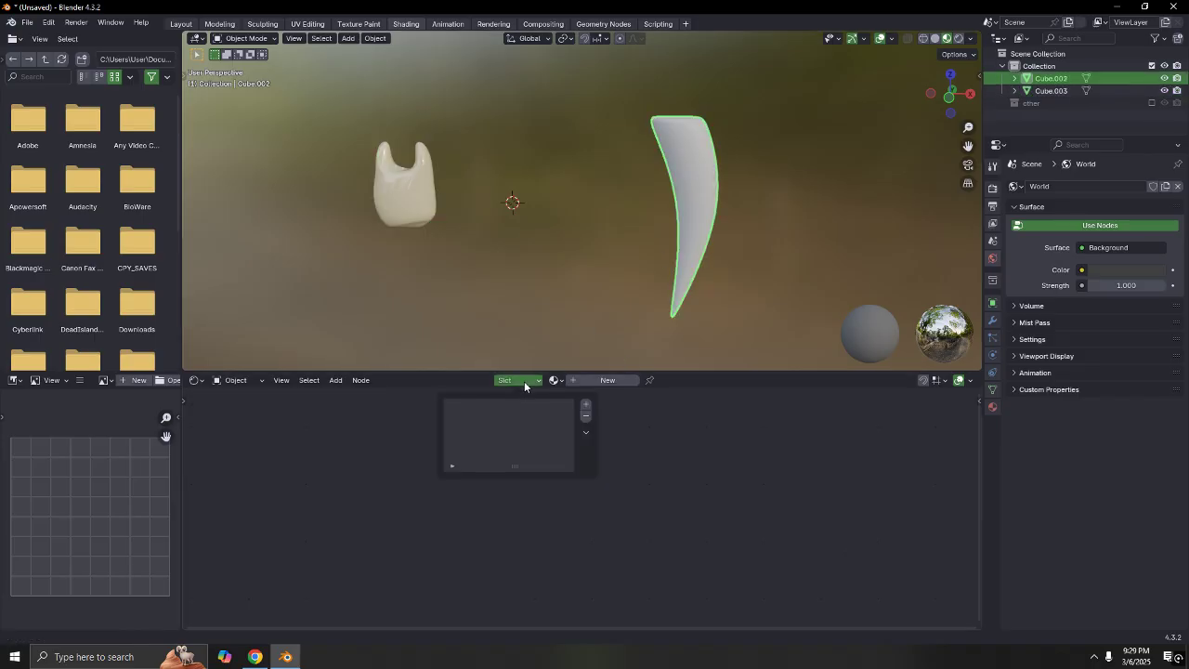
left_click(595, 381)
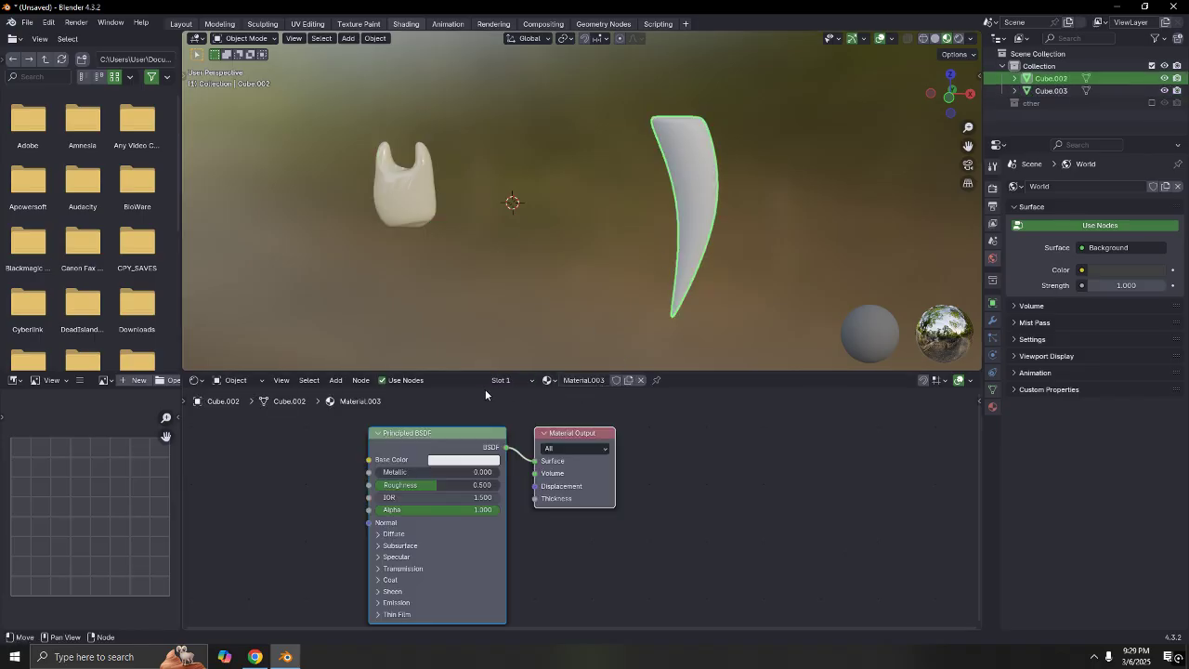
Look through the fang's material slot and the available materials, and check which material the two-pronged tooth uses
left_click(513, 381)
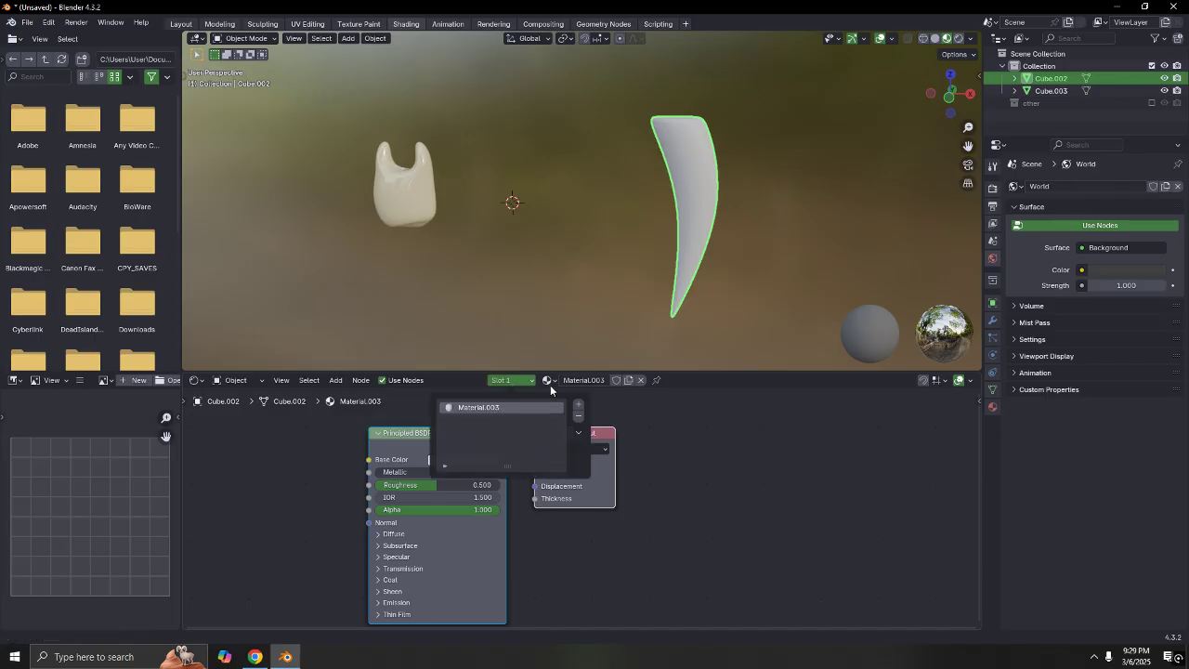
left_click(550, 381)
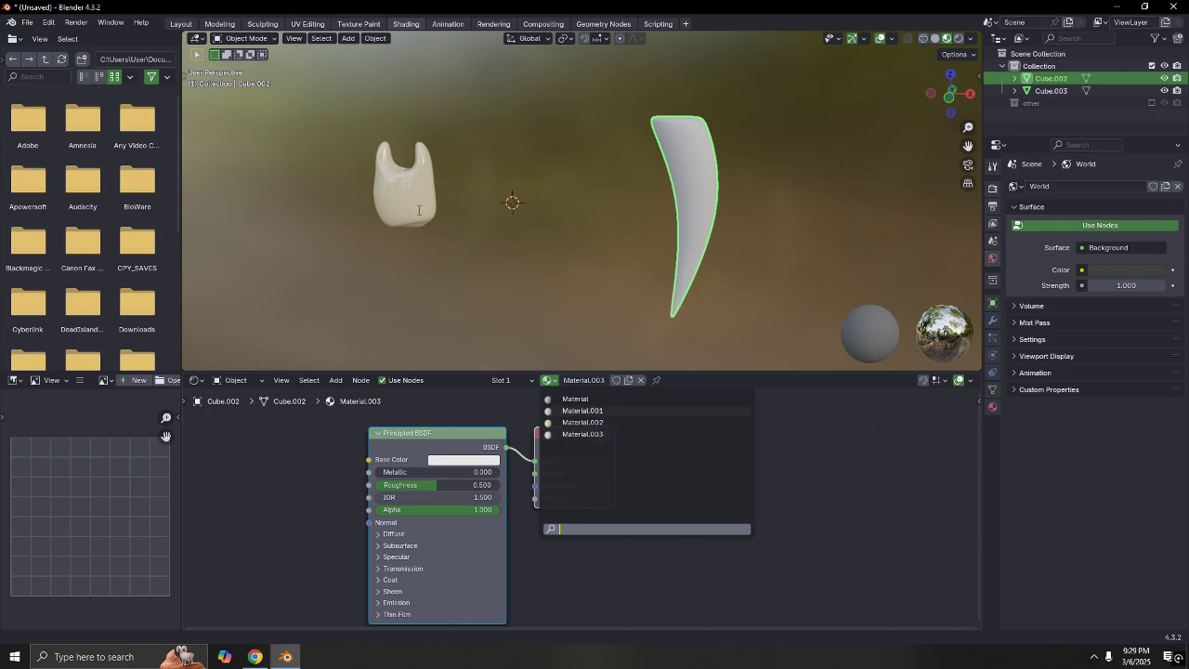
left_click(603, 423)
left_click(404, 186)
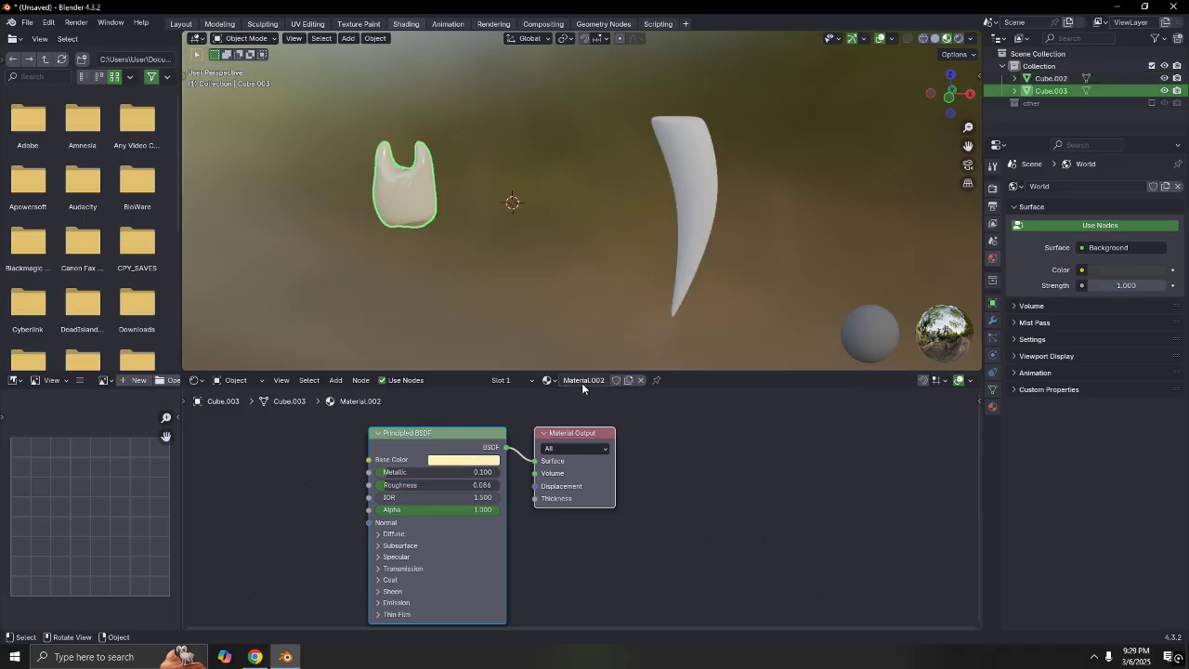
left_click(686, 256)
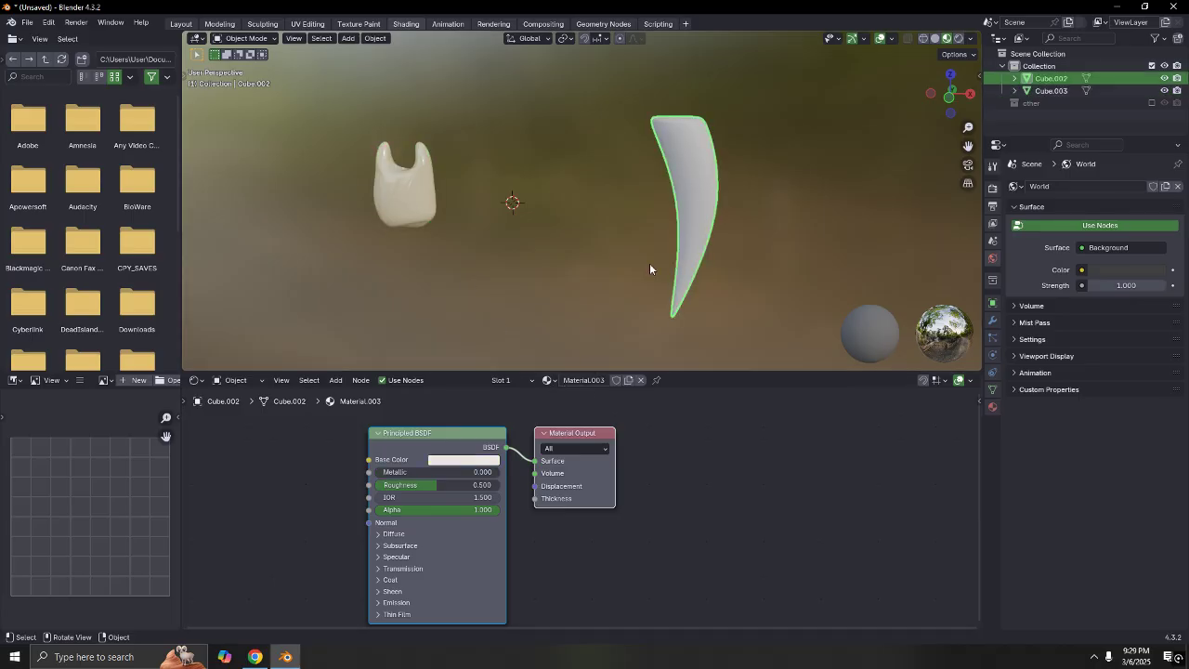
left_click(584, 379)
key("Escape")
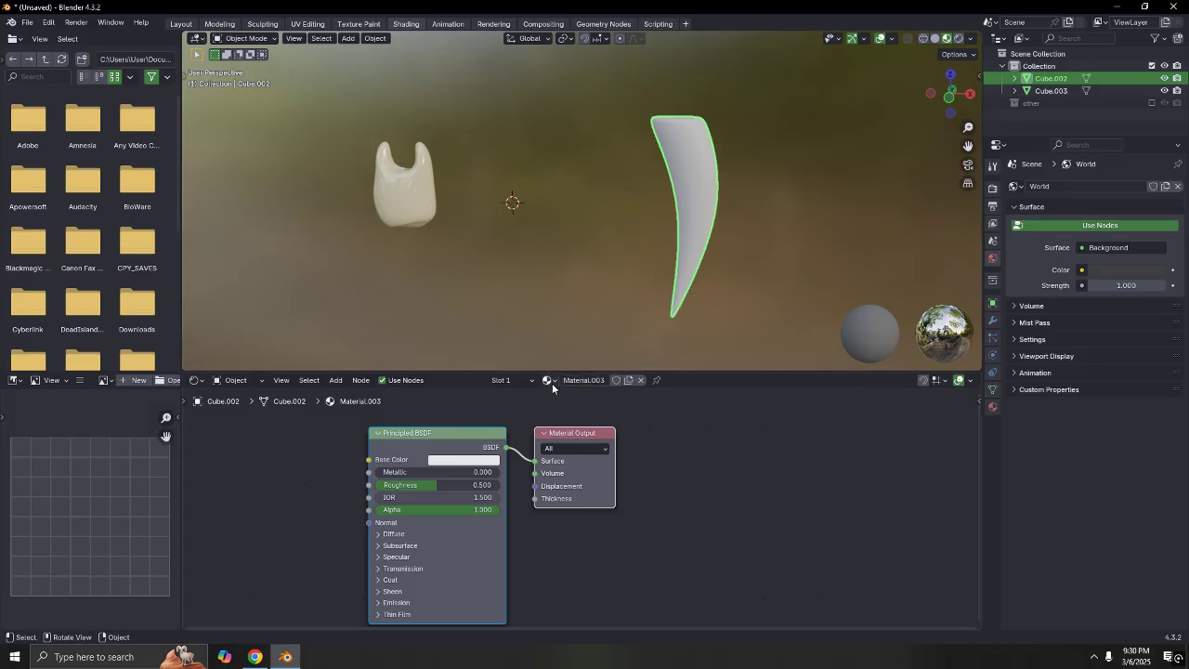
left_click(423, 202)
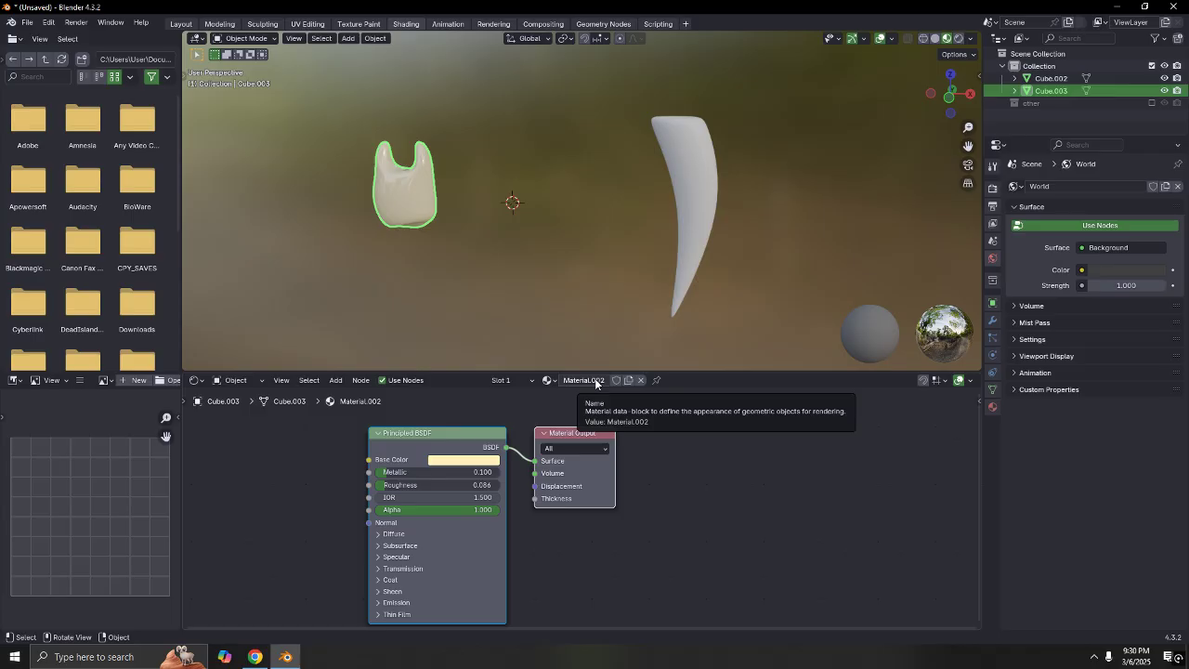
Assign the two-pronged tooth's material, Material.002, to the curved fang
left_click(660, 176)
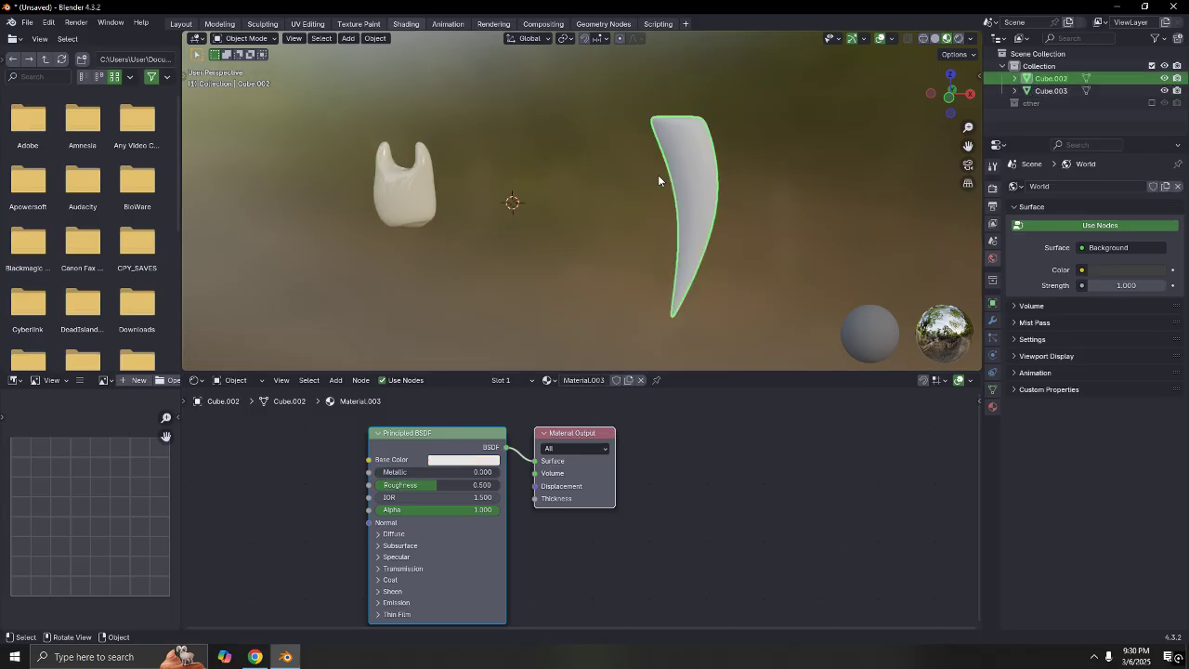
left_click(547, 381)
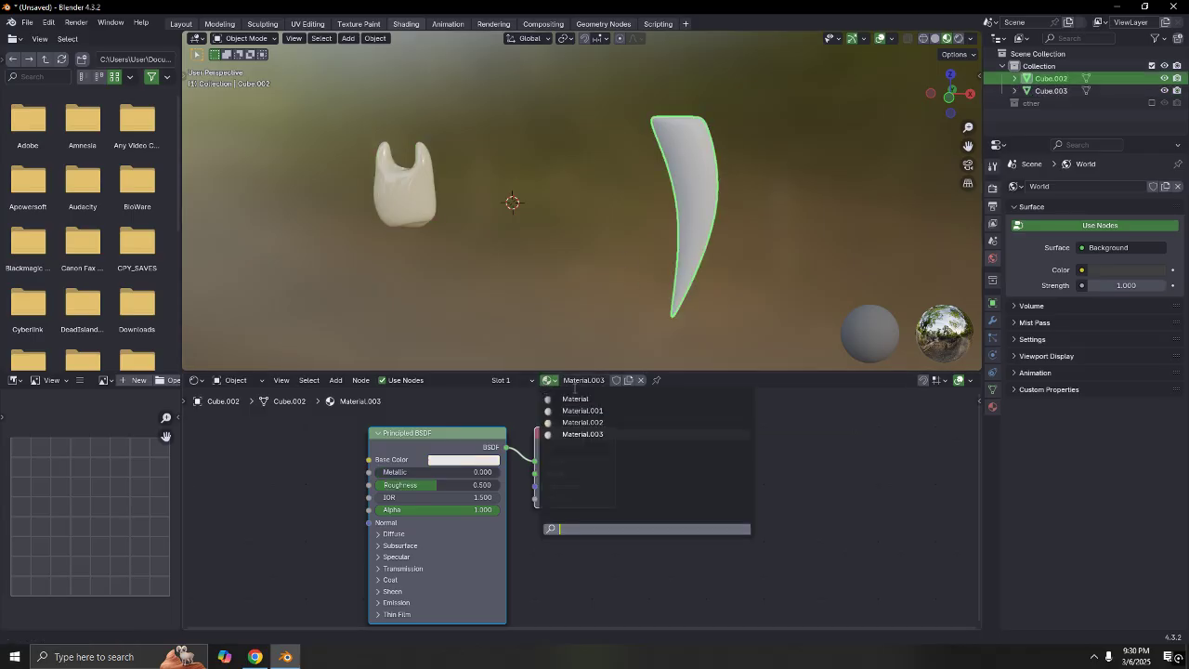
left_click(583, 422)
left_click(594, 203)
middle_click_drag(595, 202, 565, 185, "ctrl")
scroll(631, 184, "up", 4)
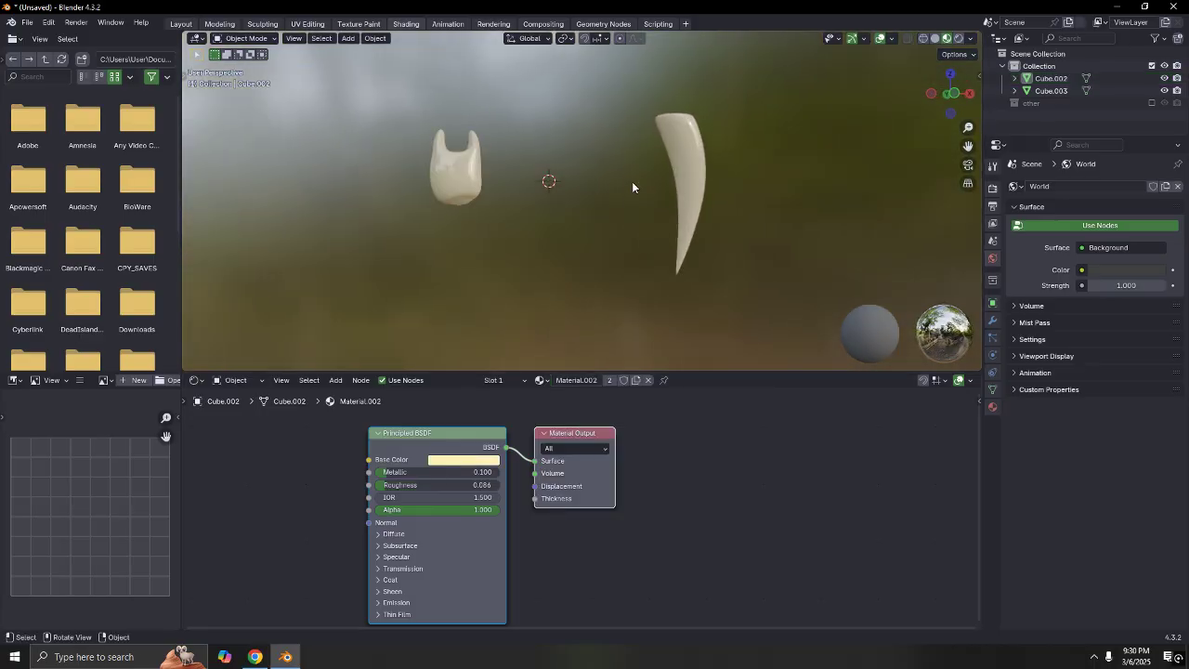
Return to the Layout workspace and show the "other" collection beside the two new teeth
left_click(182, 23)
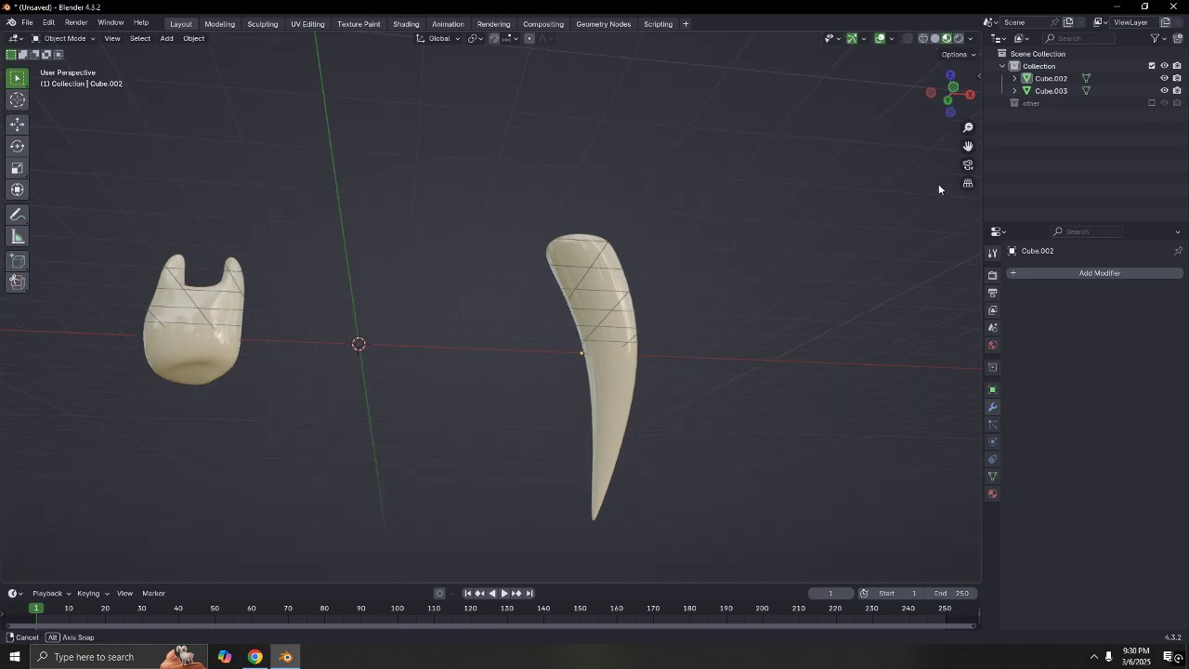
left_click(1151, 103)
middle_click_drag(790, 220, 712, 192)
scroll(557, 212, "down", 4)
scroll(493, 246, "up", 5)
left_click(713, 186)
scroll(572, 215, "up", 2)
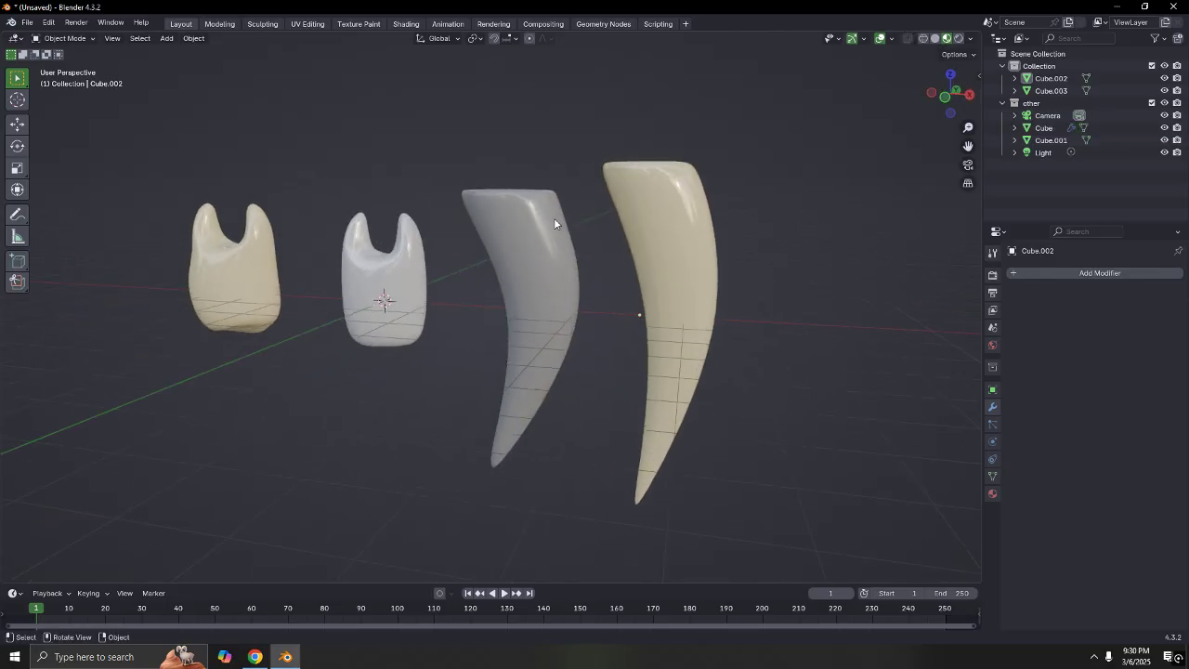
Examine the four teeth from several angles, comparing the two new colored models with the reference teeth
scroll(555, 223, "down", 2)
middle_click_drag(554, 223, 390, 256)
left_click(399, 295)
middle_click_drag(399, 295, 455, 325)
left_click(293, 316)
left_click(472, 390)
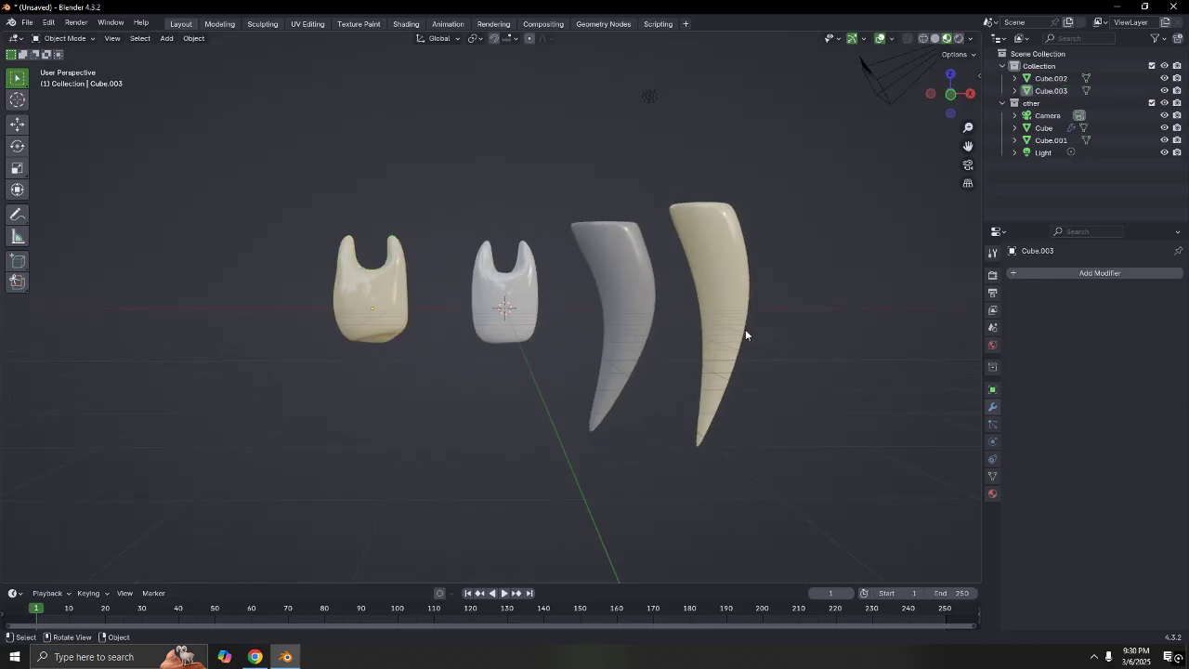
middle_click_drag(745, 329, 667, 301)
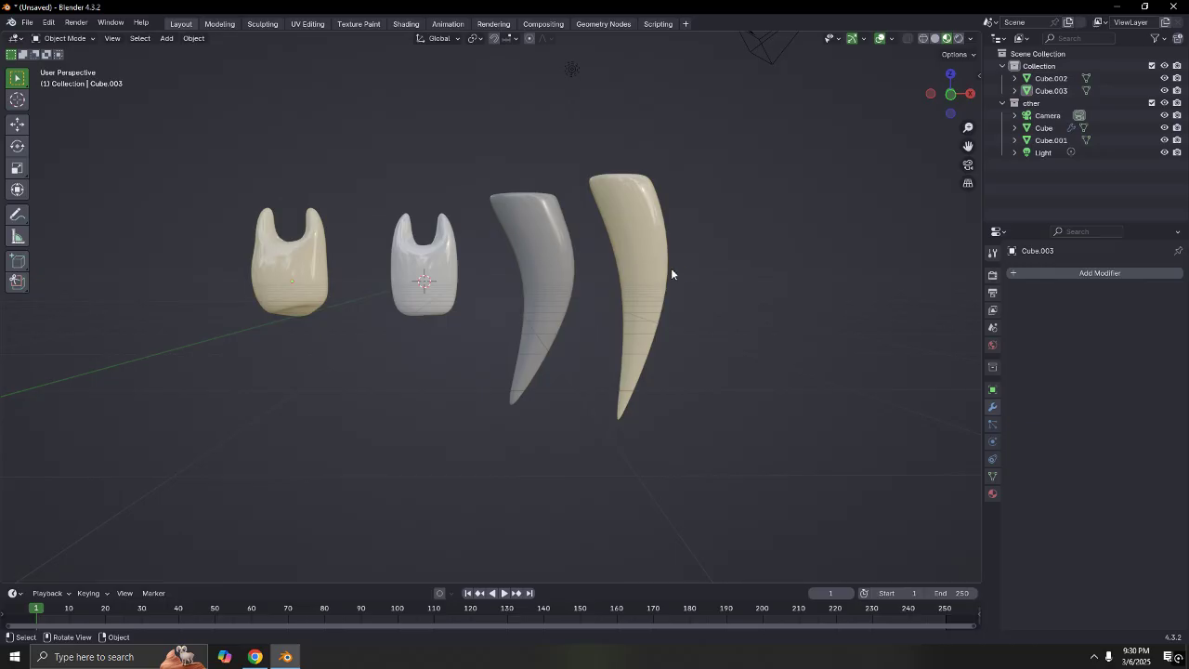
left_click(637, 255)
middle_click_drag(706, 260, 636, 252)
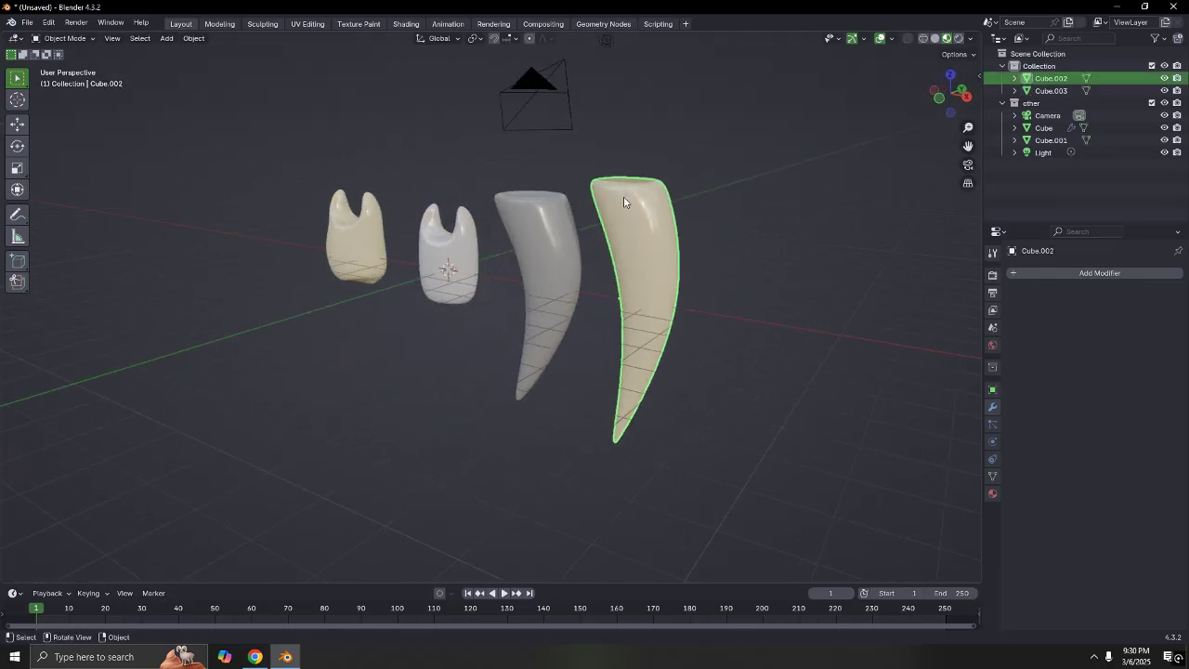